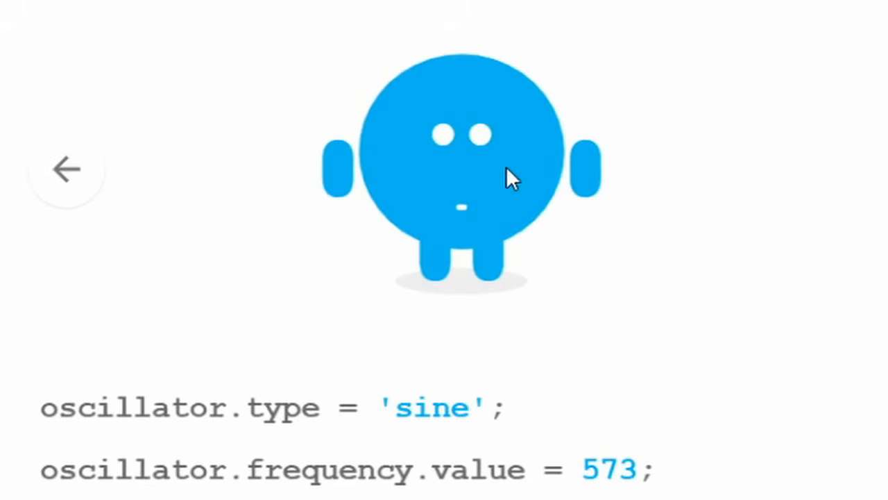
# Play the sine, triangle, sawtooth and square oscillator characters, stretching and squashing them to vary their frequency
pyautogui.click(518, 134)
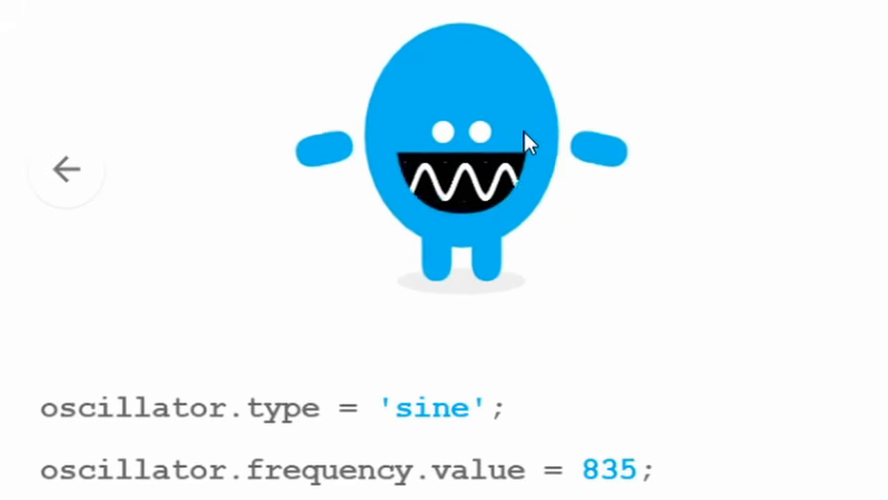
pyautogui.moveTo(524, 130); pyautogui.dragTo(540, 240)
pyautogui.moveTo(486, 163); pyautogui.dragTo(483, 338)
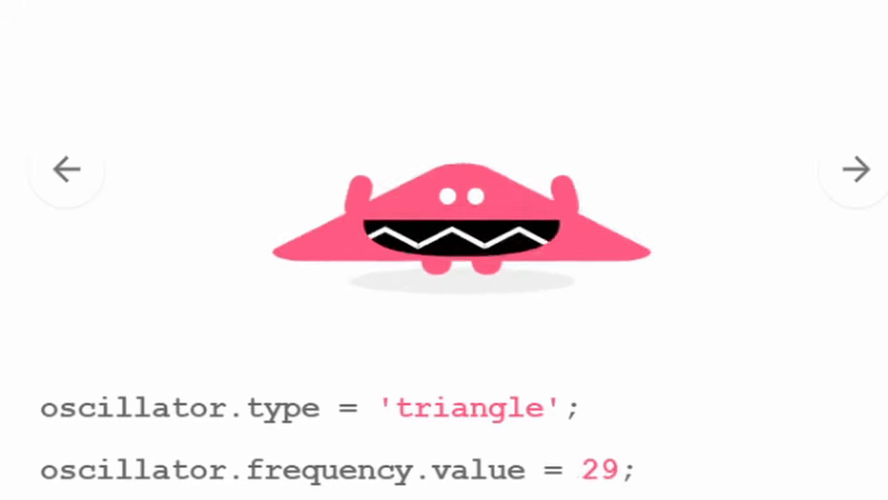
pyautogui.click(65, 170)
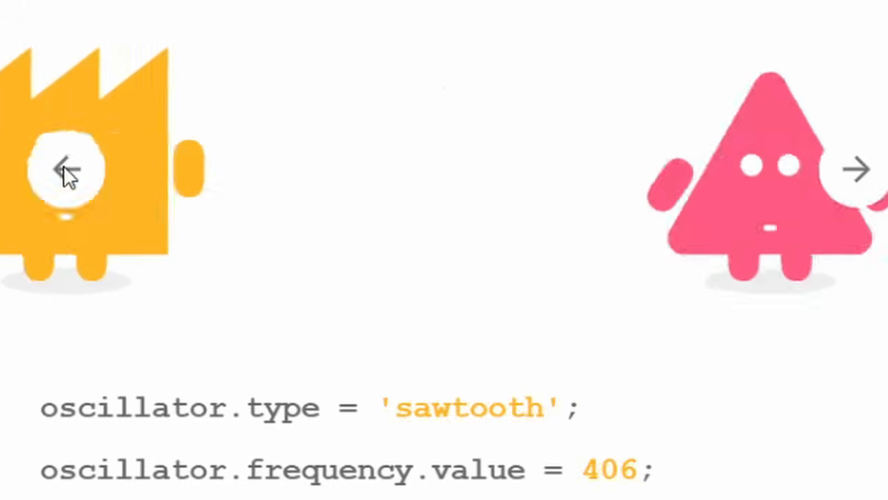
pyautogui.moveTo(519, 196); pyautogui.dragTo(520, 288)
pyautogui.click(65, 170)
pyautogui.moveTo(548, 178); pyautogui.dragTo(581, 361)
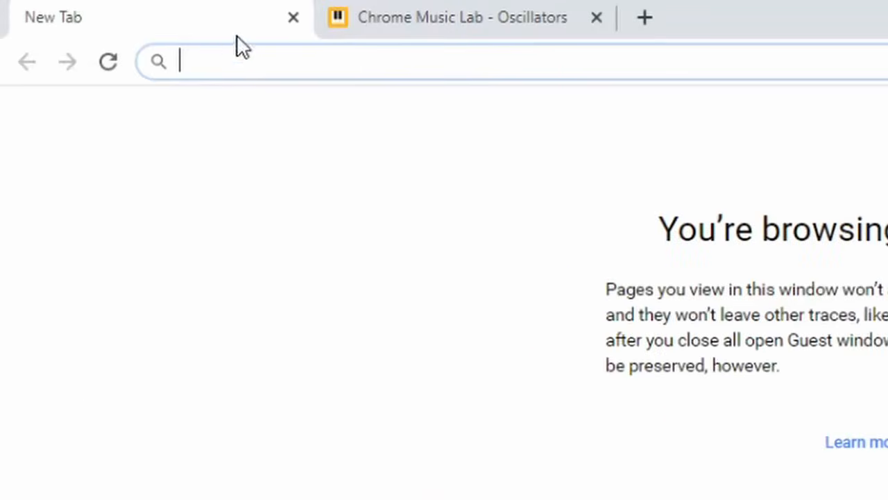
# Open beepbox.co in the empty browser tab
pyautogui.write('beepb')
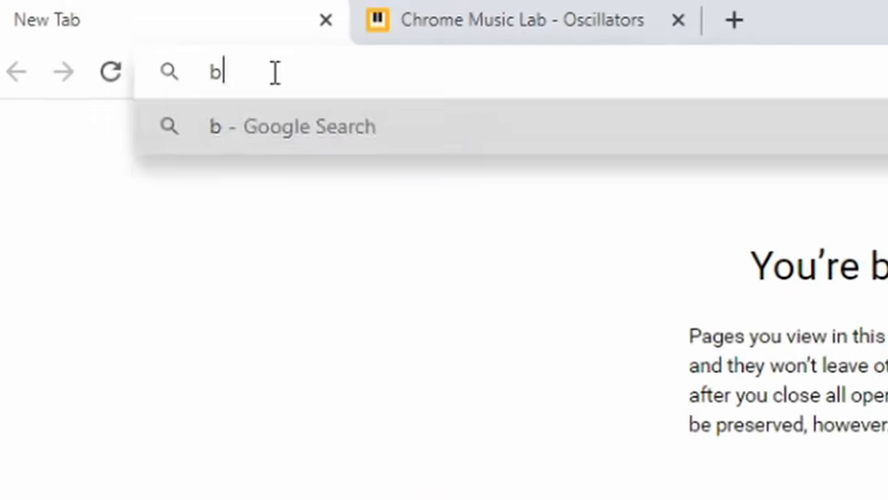
pyautogui.write('ox.co')
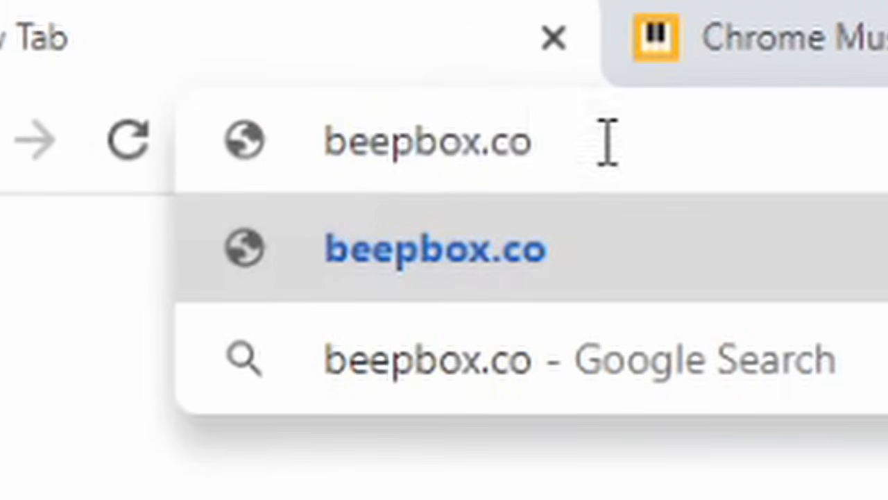
pyautogui.moveTo(608, 141); pyautogui.dragTo(135, 59)
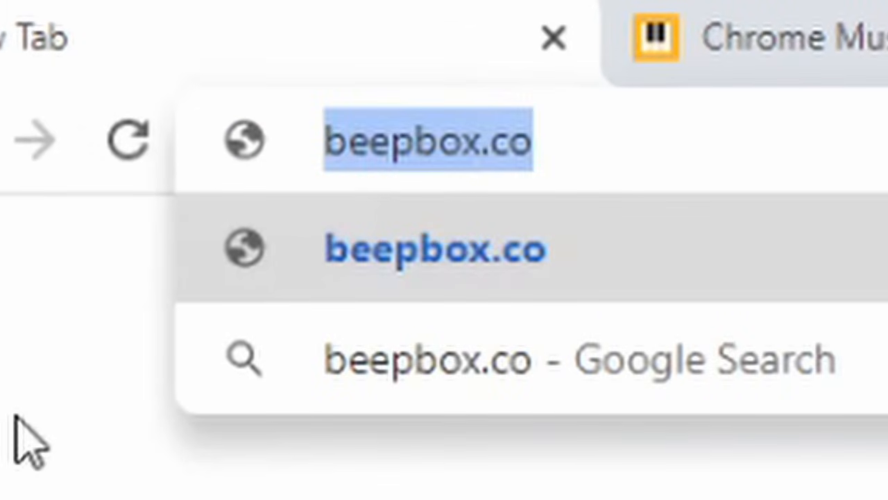
pyautogui.press('Return')
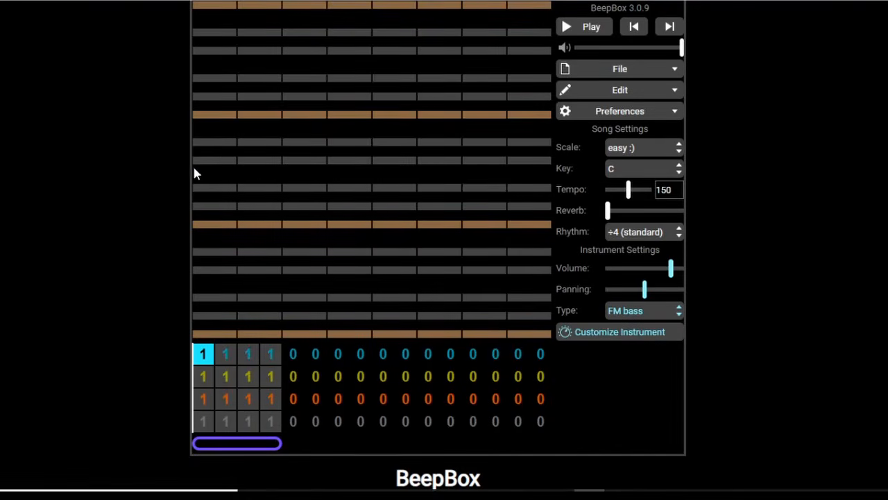
# Place several half-beat notes at different pitches across the first bar of the FM bass pattern
pyautogui.click(207, 164)
pyautogui.click(319, 116)
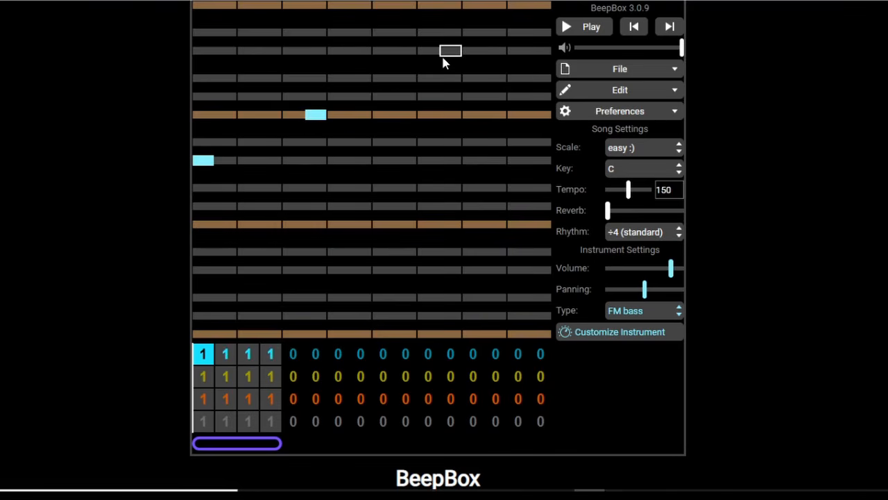
pyautogui.click(446, 53)
pyautogui.click(448, 161)
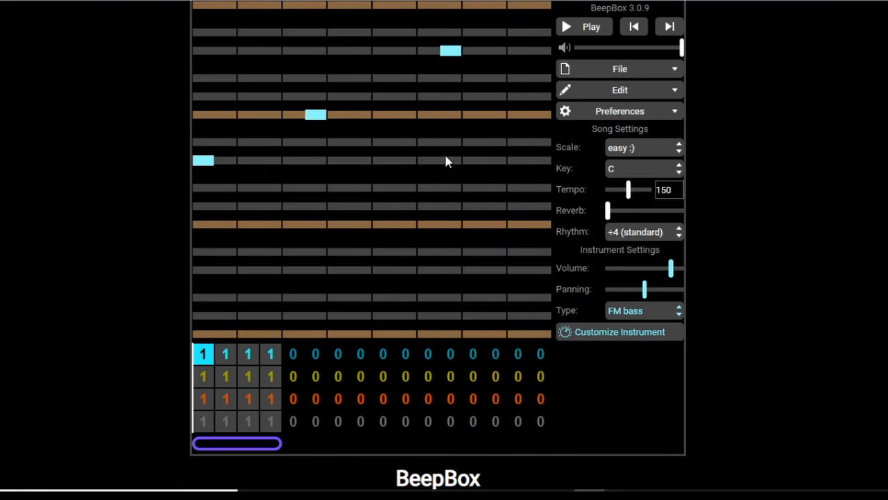
pyautogui.click(494, 160)
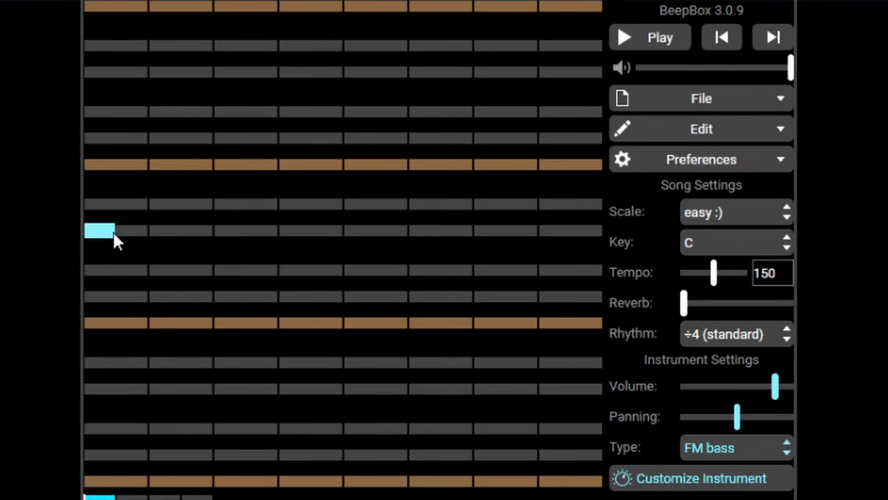
# Lengthen the note at the start of the bar to two full beats
pyautogui.moveTo(141, 213); pyautogui.dragTo(120, 245)
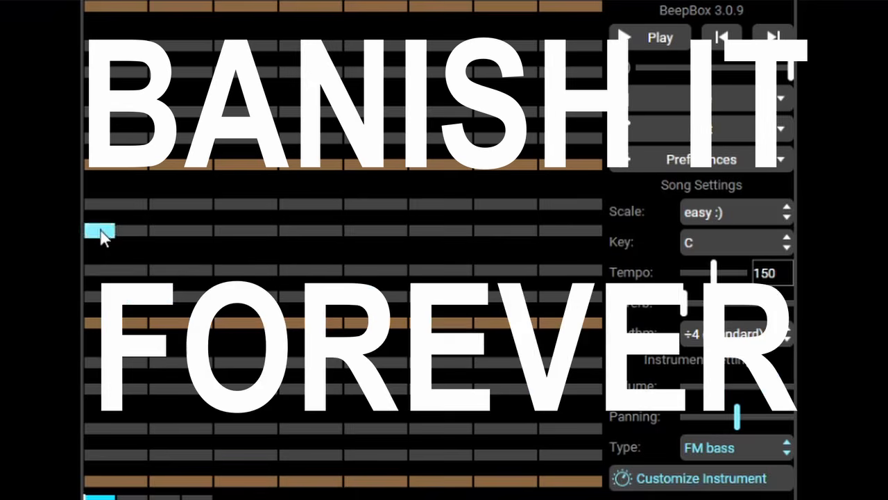
pyautogui.click(104, 231)
pyautogui.moveTo(108, 234); pyautogui.dragTo(215, 233)
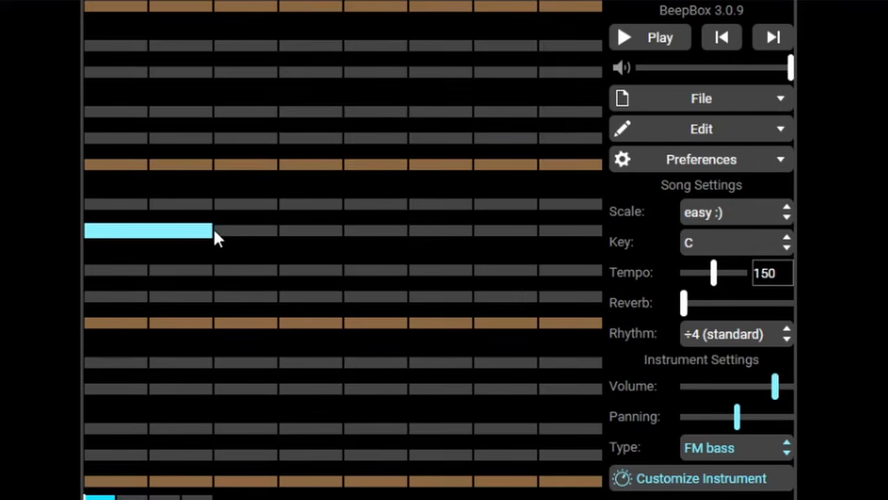
# Add rising two-beat notes on A, C and E to fill the rest of the bar, and play the melody back
pyautogui.click(236, 205)
pyautogui.click(383, 163)
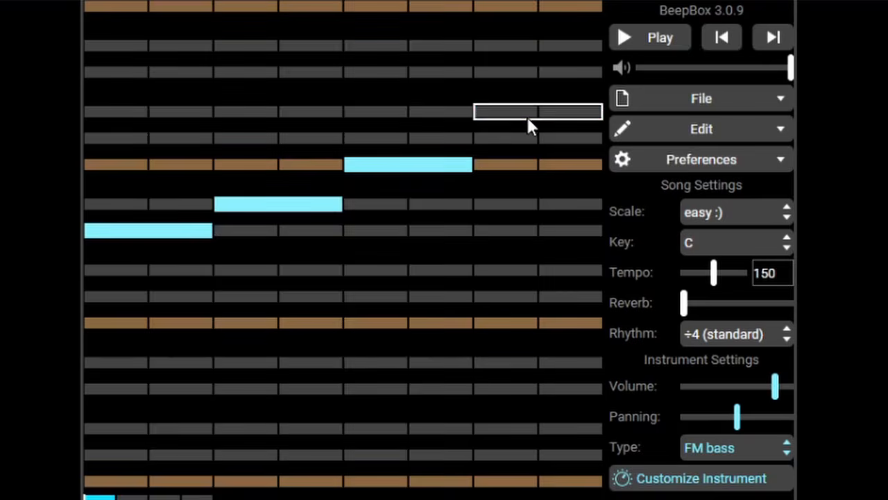
pyautogui.click(528, 115)
pyautogui.press('space')
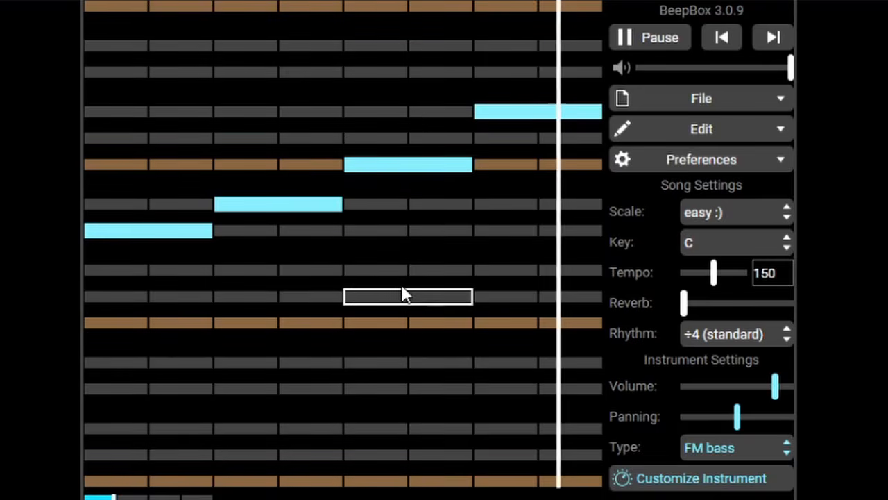
pyautogui.press('space')
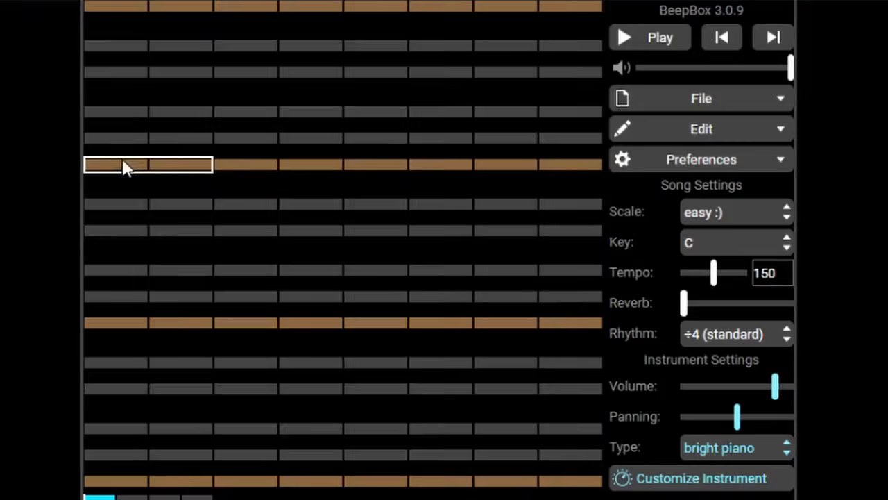
# Place a single C, a C–E chord and a C–E–A chord, each two beats long with one-beat gaps, and play them back
pyautogui.click(123, 169)
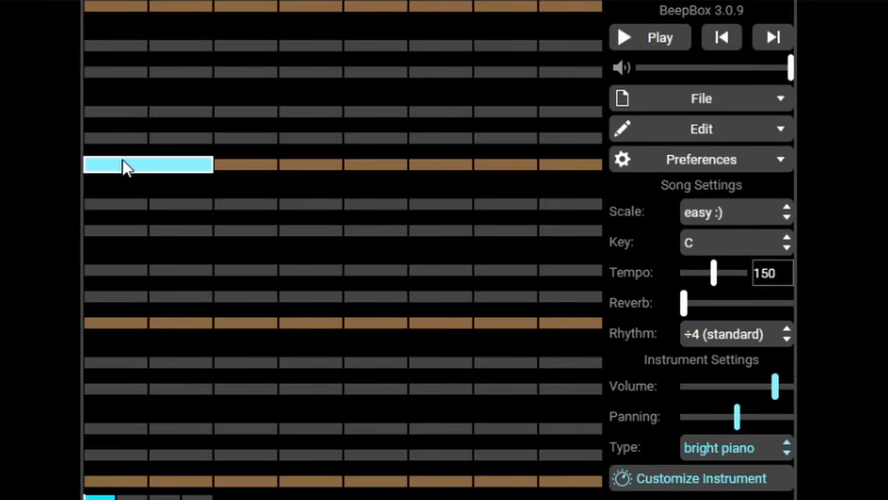
pyautogui.click(314, 170)
pyautogui.click(327, 113)
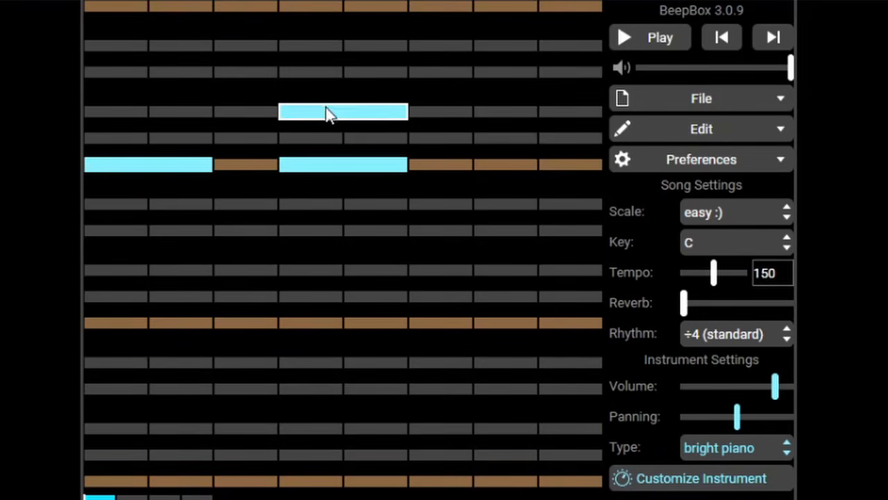
pyautogui.click(500, 170)
pyautogui.click(503, 112)
pyautogui.click(491, 44)
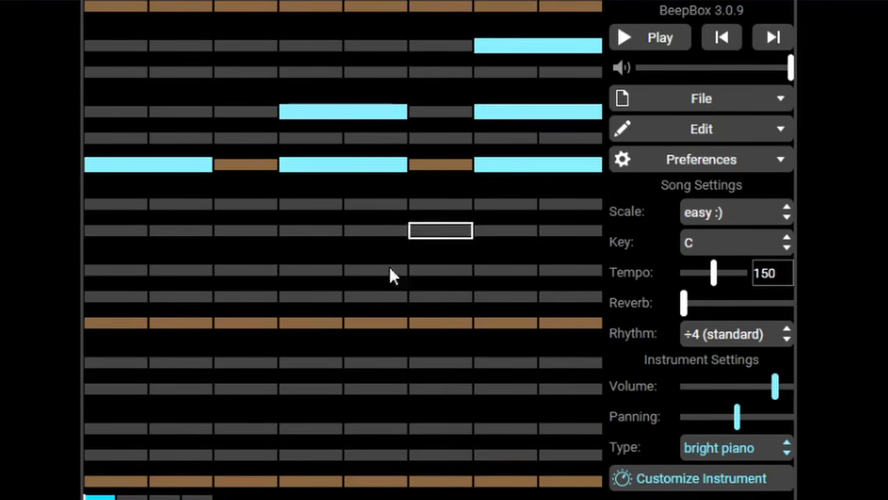
pyautogui.press('space')
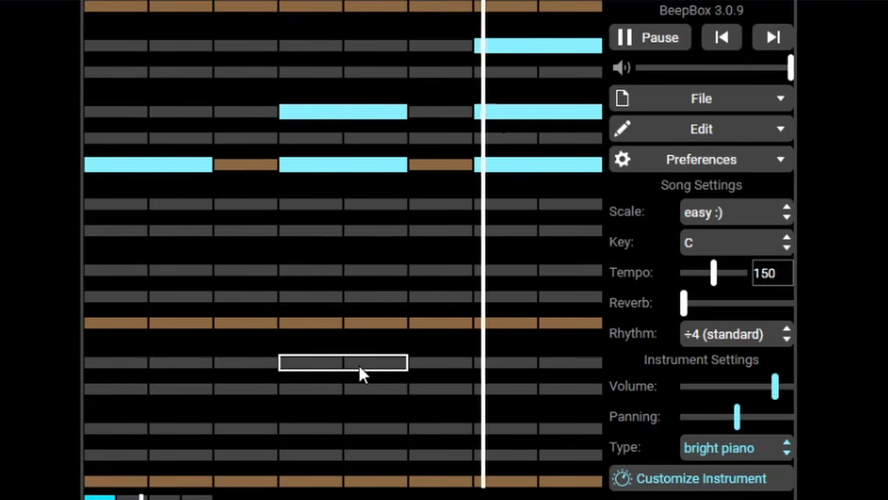
pyautogui.press('space')
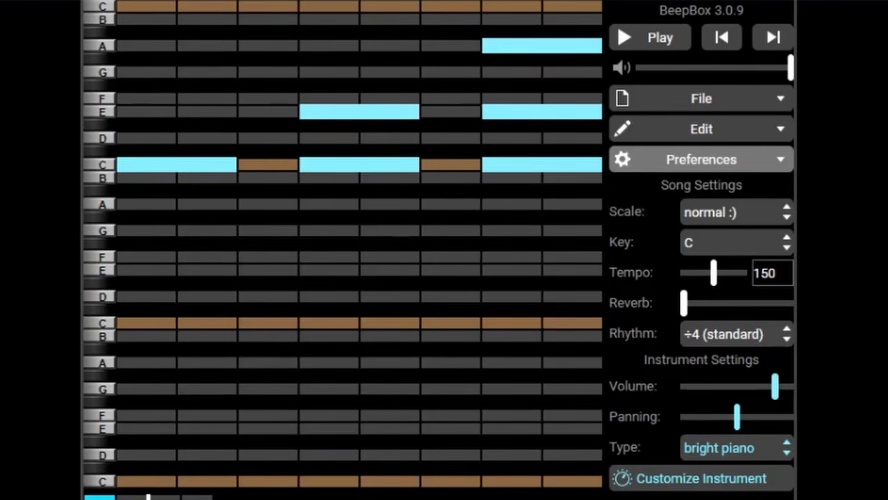
# Switch the song's scale to normal :( and back to normal :)
pyautogui.click(762, 217)
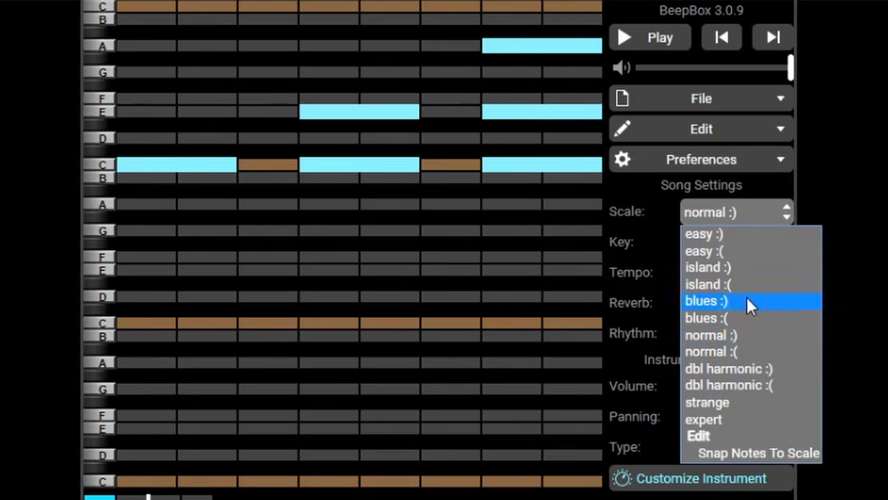
pyautogui.click(739, 335)
pyautogui.click(743, 214)
pyautogui.click(751, 347)
pyautogui.click(766, 218)
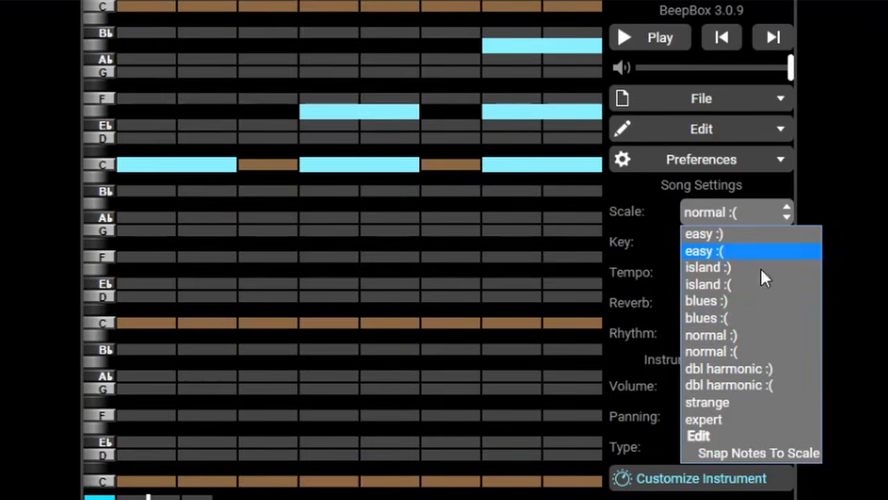
pyautogui.click(750, 335)
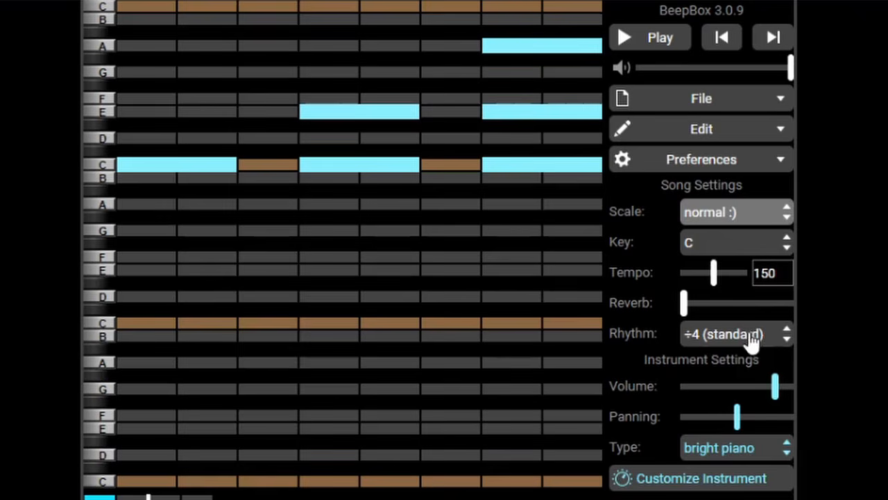
# Try the song in the keys of G♯ and F, and return it to C
pyautogui.click(737, 248)
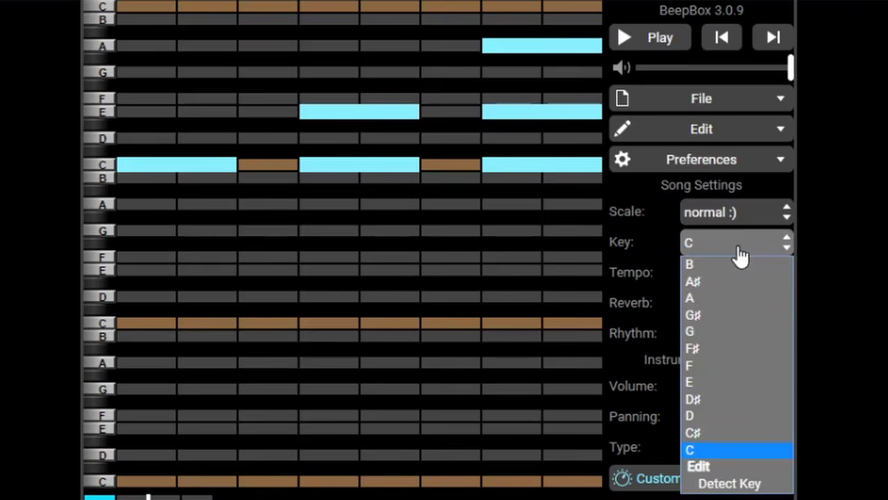
pyautogui.click(723, 318)
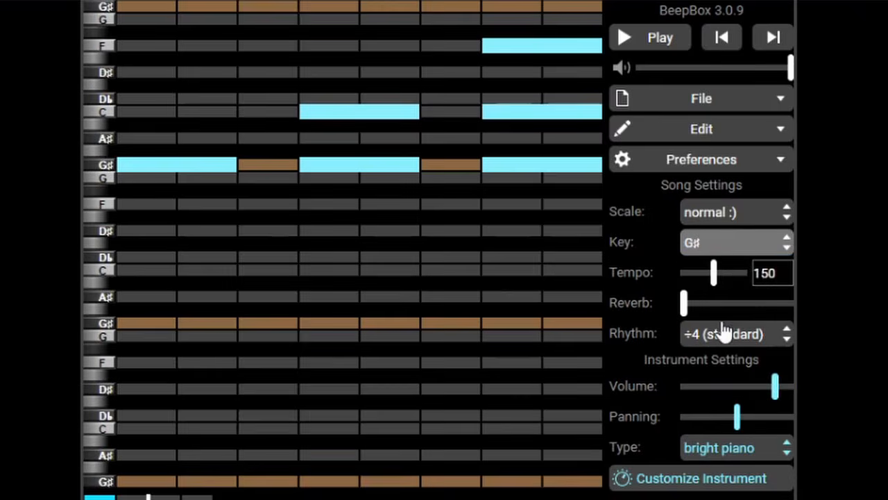
pyautogui.click(734, 250)
pyautogui.click(725, 365)
pyautogui.click(742, 249)
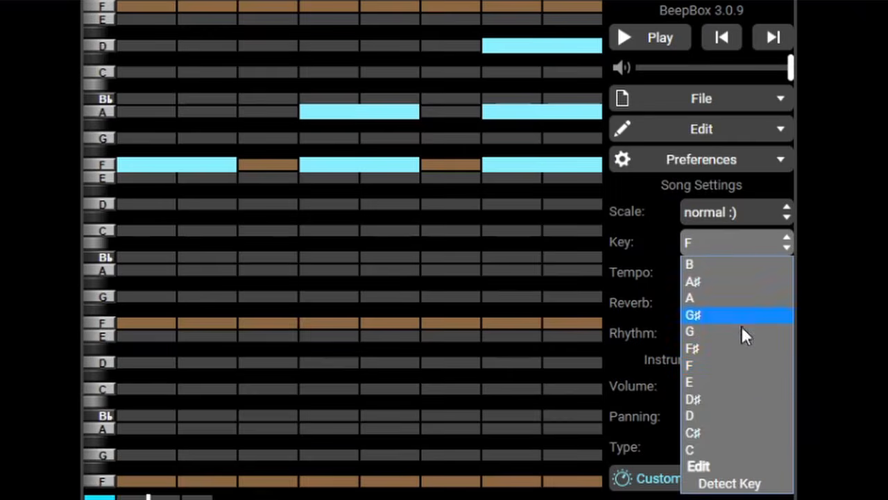
pyautogui.click(734, 449)
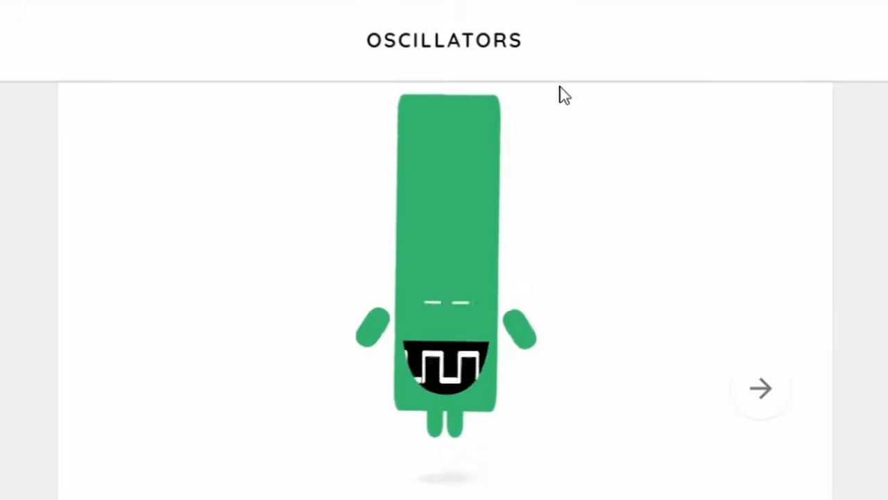
# Switch to the Chrome Music Lab Oscillators page and squash the stretched square oscillator to lower its frequency
pyautogui.moveTo(565, 82); pyautogui.dragTo(538, 498)
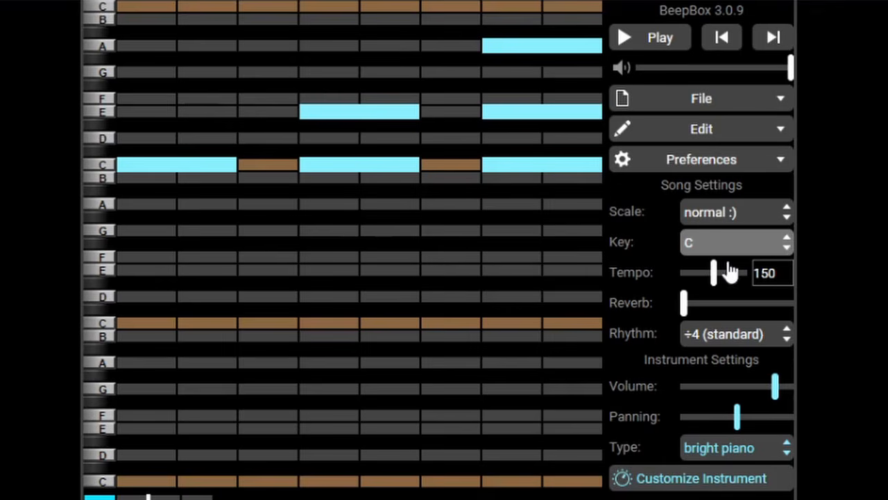
# Return to BeepBox and slow the song's tempo to 120
pyautogui.moveTo(712, 275)
pyautogui.mouseDown()
pyautogui.moveTo(734, 277)
pyautogui.moveTo(703, 281)
pyautogui.mouseUp()
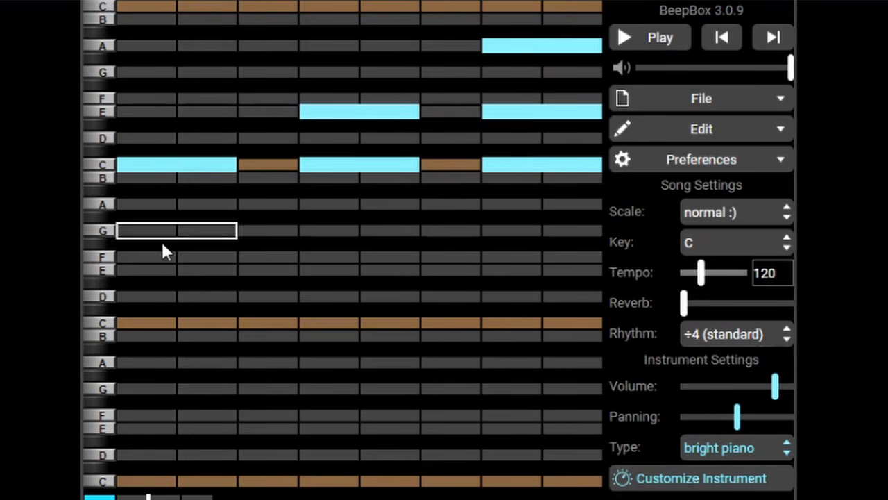
# Add a one-beat F at the start of the bar, and delete the opening C and the C–E chord
pyautogui.click(156, 262)
pyautogui.moveTo(215, 258); pyautogui.dragTo(174, 257)
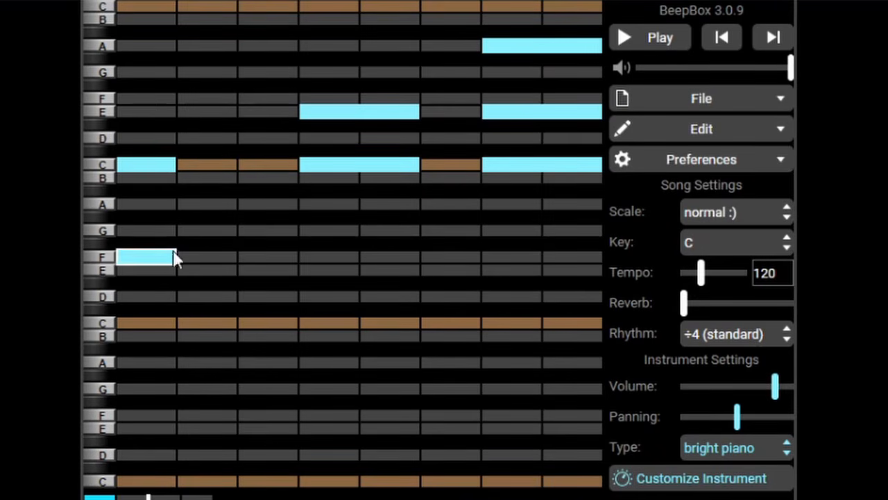
pyautogui.click(138, 168)
pyautogui.click(333, 164)
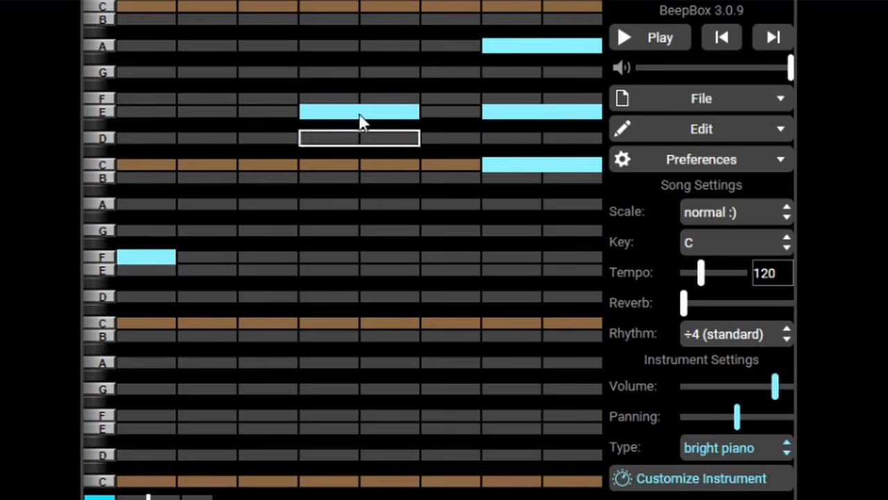
pyautogui.click(359, 112)
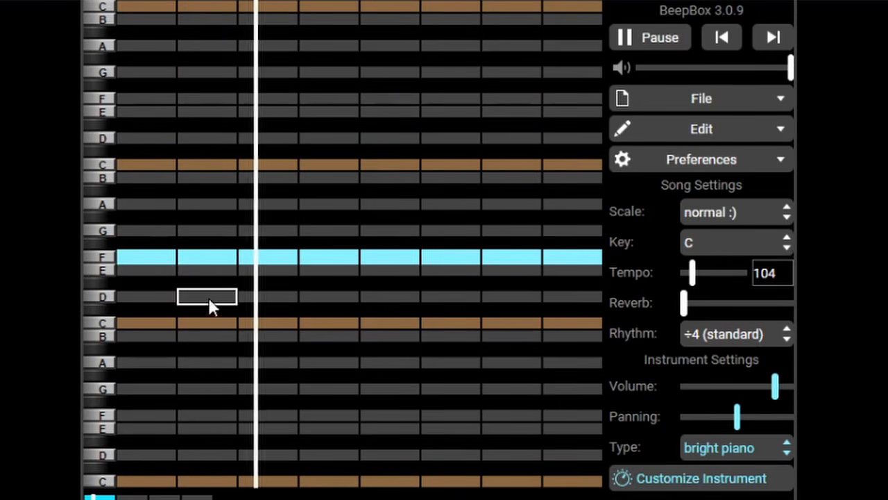
# Replace the F on the second beat with a G and the F on the fourth beat with an A
pyautogui.click(209, 265)
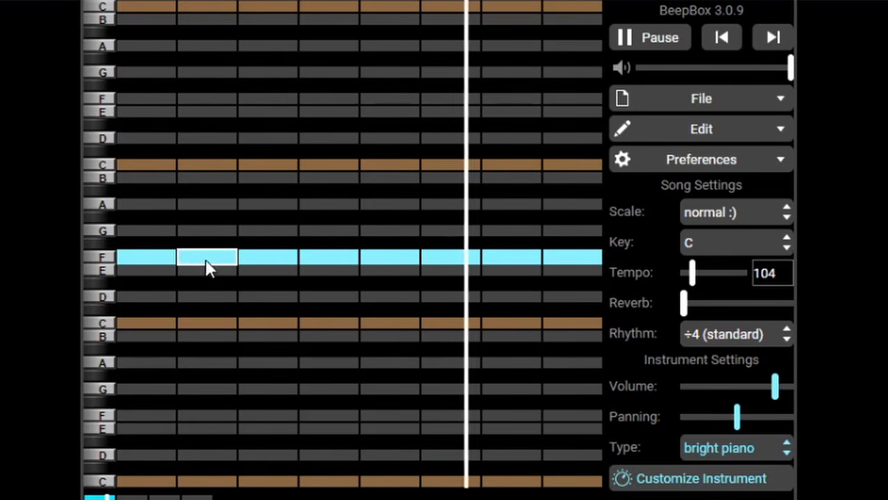
pyautogui.click(217, 232)
pyautogui.click(332, 258)
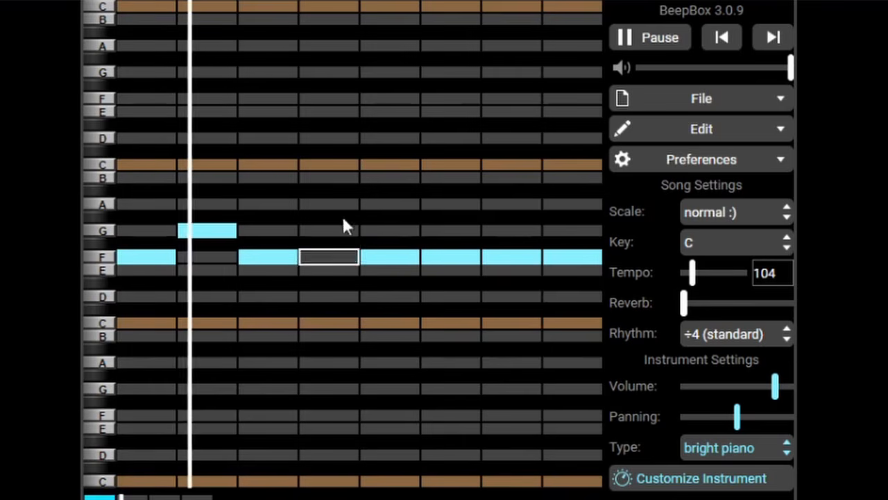
pyautogui.click(340, 205)
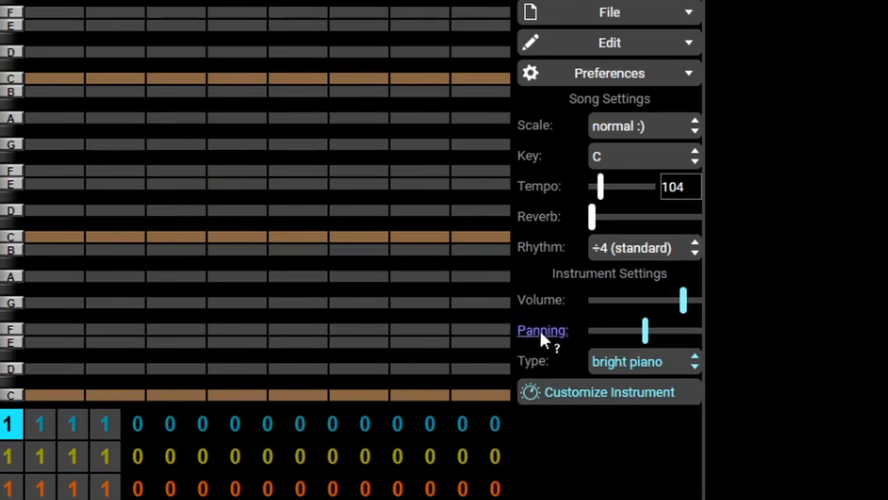
# Browse the instrument presets and set the instrument type to french horn
pyautogui.click(639, 364)
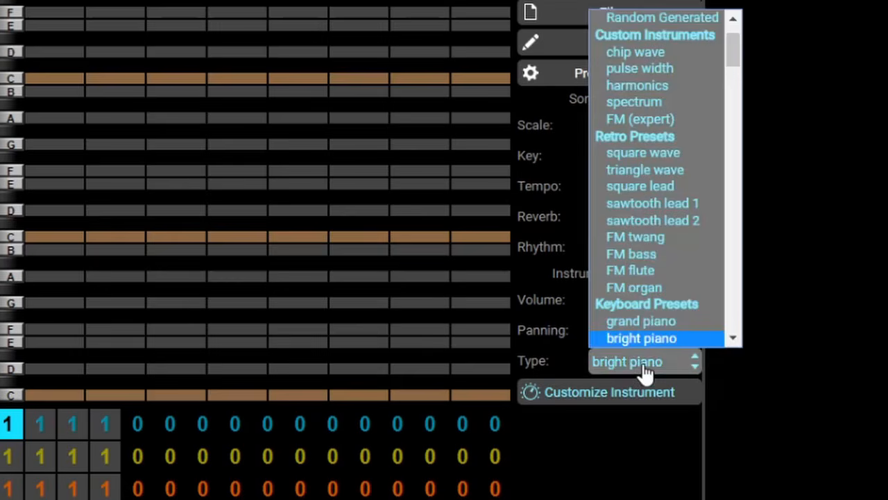
pyautogui.scroll(-8, 660, 242)
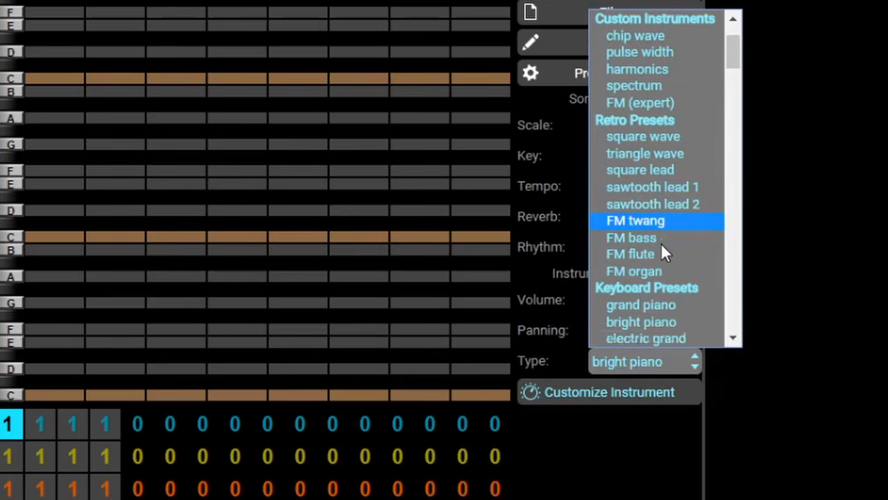
pyautogui.scroll(-12, 661, 254)
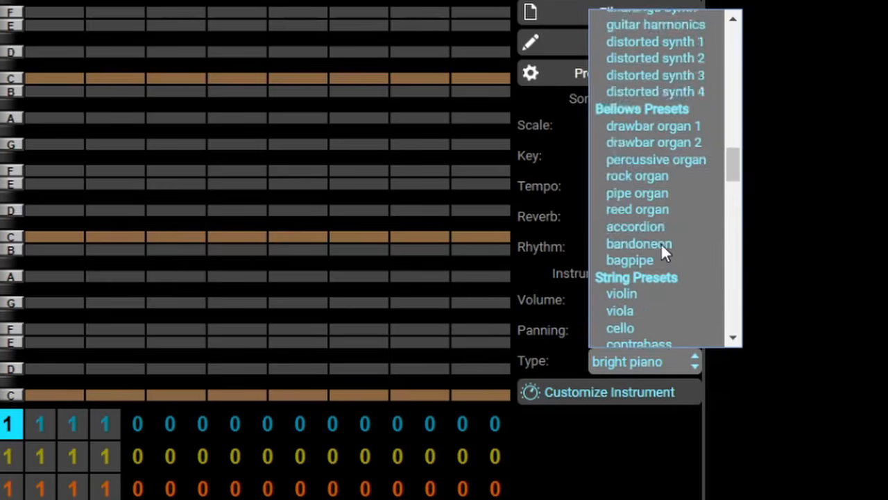
pyautogui.scroll(-10, 661, 249)
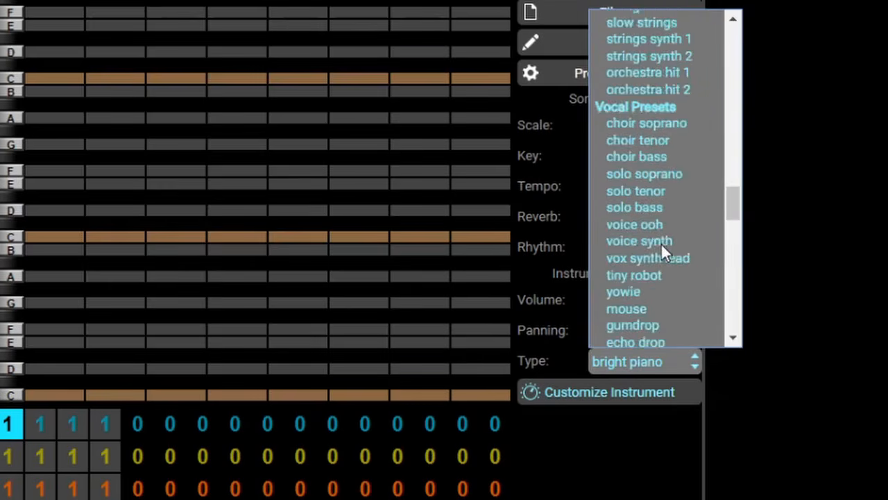
pyautogui.scroll(-6, 661, 254)
pyautogui.scroll(3, 660, 247)
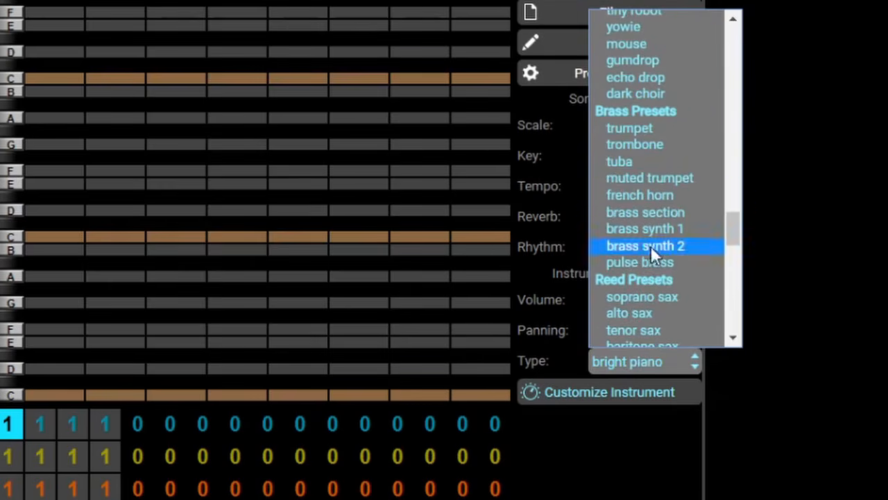
pyautogui.click(631, 197)
# Assign a random preset to the instrument twice, going through marimba and shehnai
pyautogui.click(644, 364)
pyautogui.scroll(15, 645, 174)
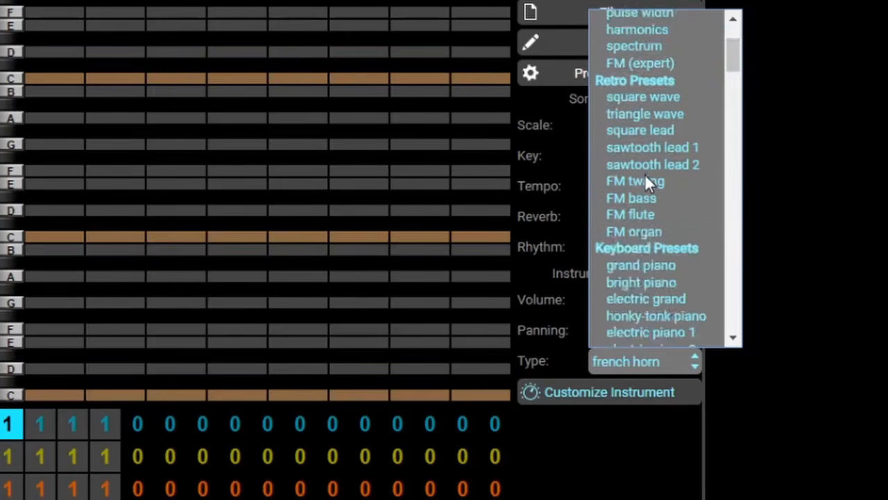
pyautogui.click(671, 73)
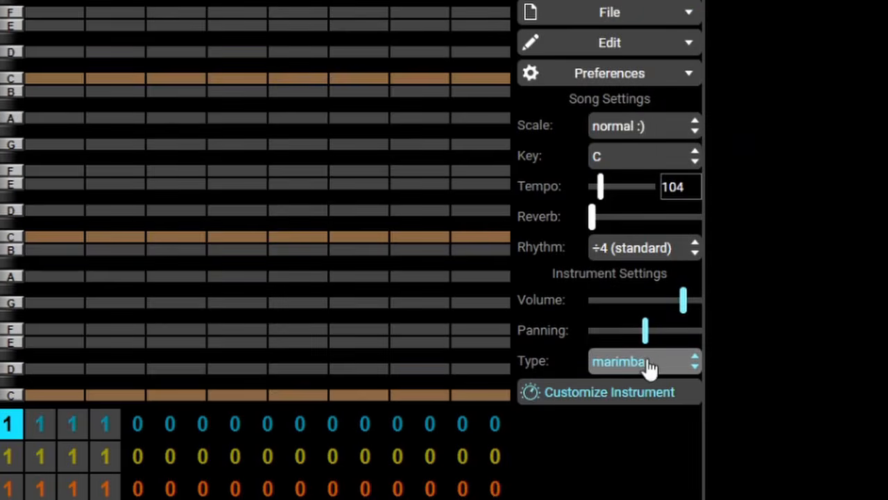
pyautogui.click(678, 363)
pyautogui.scroll(5, 662, 88)
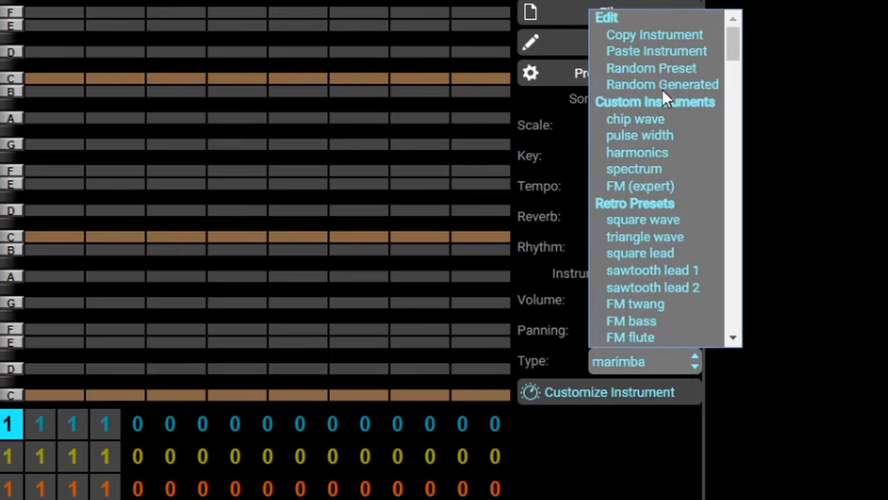
pyautogui.click(659, 73)
# Keep randomizing the instrument through pulse width, agogo, fingered bass, tuba and harmonics until it is a chip wave
pyautogui.click(685, 364)
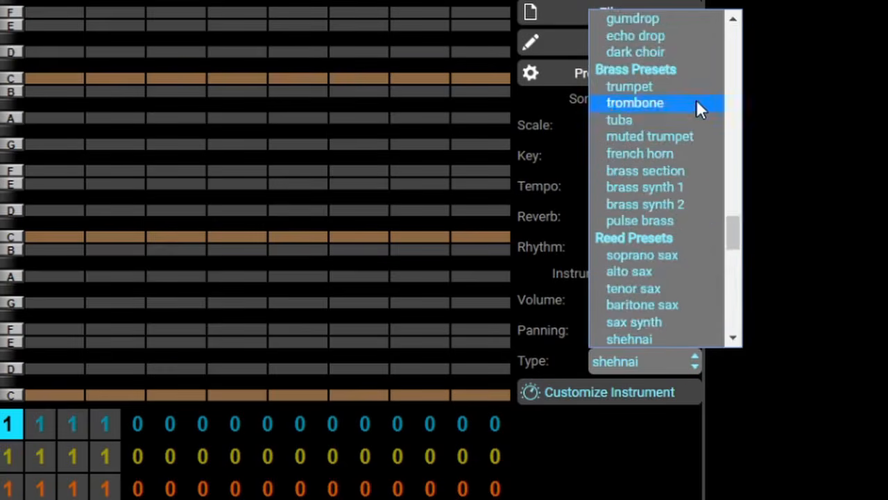
pyautogui.scroll(5, 696, 100)
pyautogui.click(693, 86)
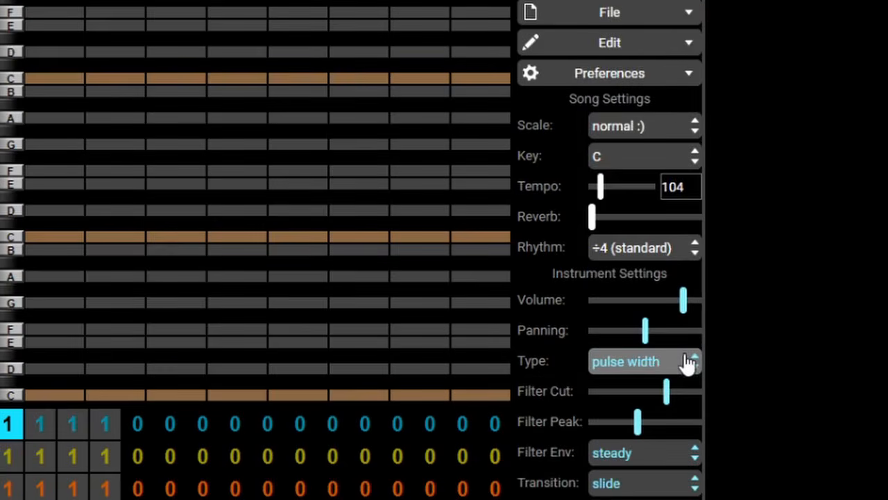
pyautogui.click(684, 361)
pyautogui.click(694, 88)
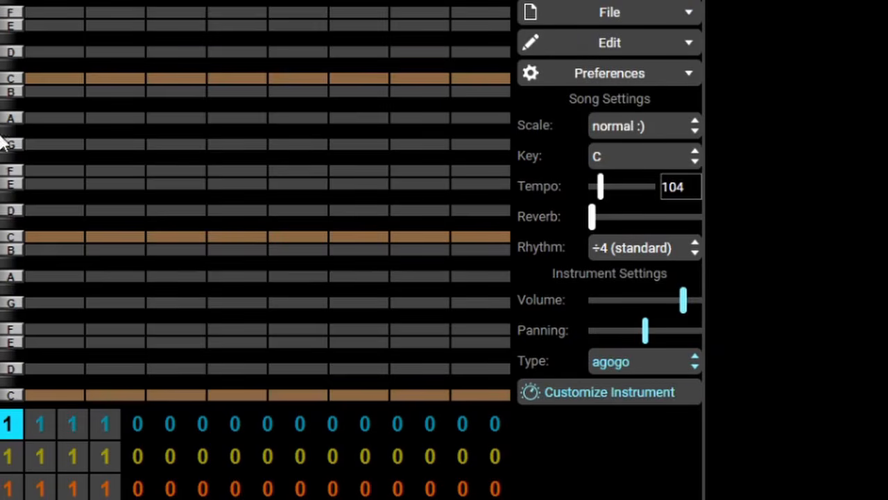
pyautogui.click(686, 361)
pyautogui.click(695, 88)
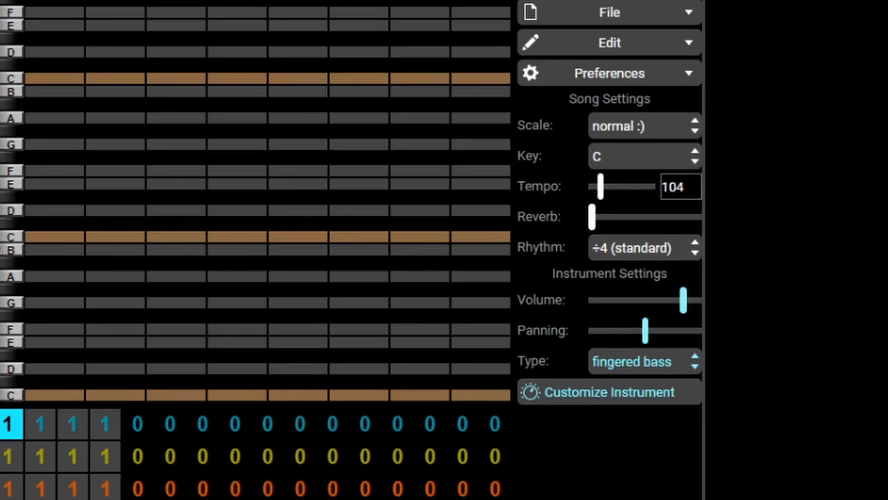
pyautogui.click(685, 362)
pyautogui.click(695, 88)
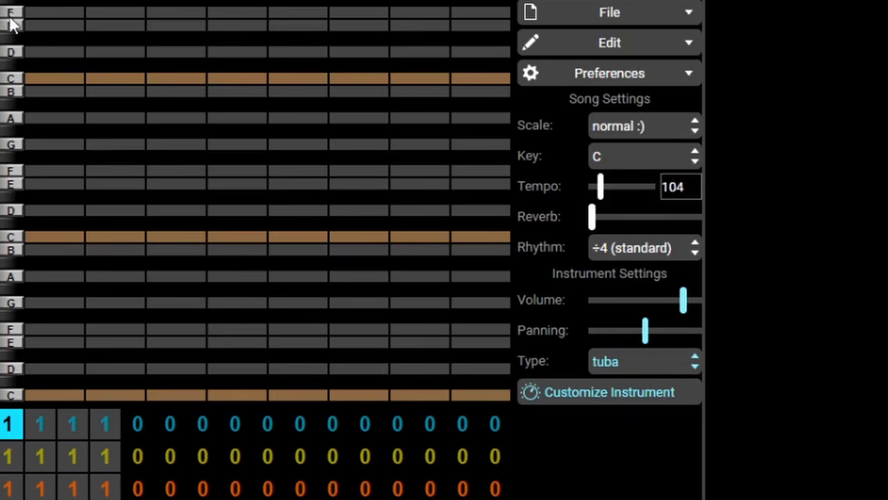
pyautogui.press('r')
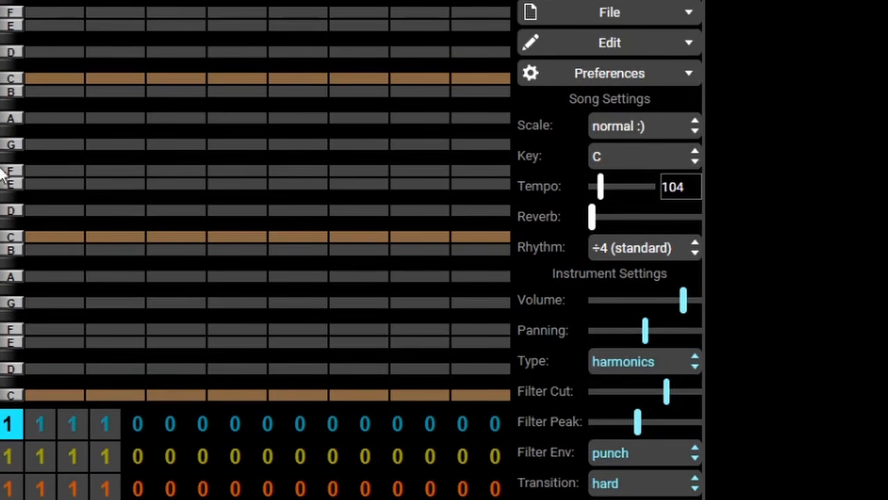
pyautogui.press('r')
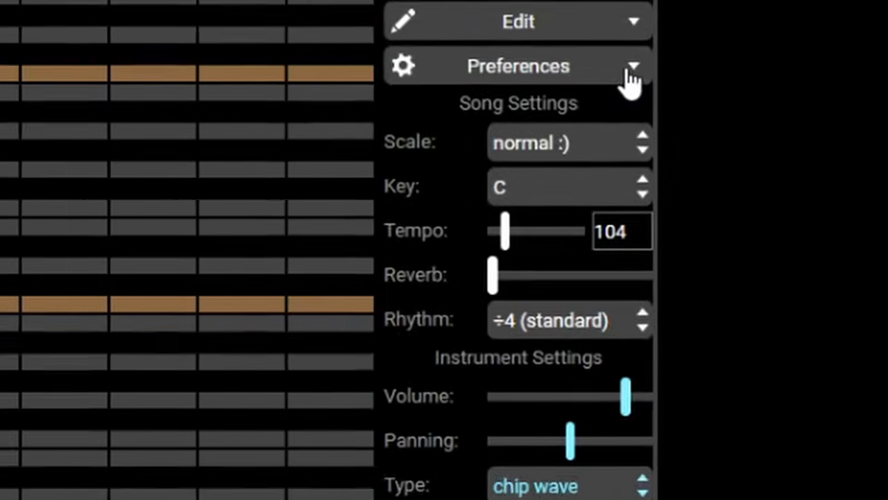
# Enable the preferences Highlight "Fifth" Notes, Show All Channels, Octave Scroll Bar, Customize All Instruments and Enable Channel Muting
pyautogui.click(670, 69)
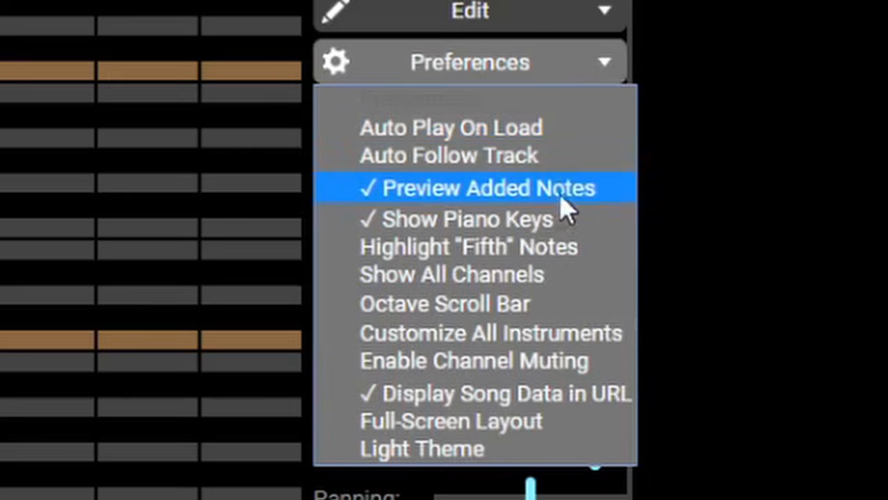
pyautogui.click(561, 248)
pyautogui.click(562, 75)
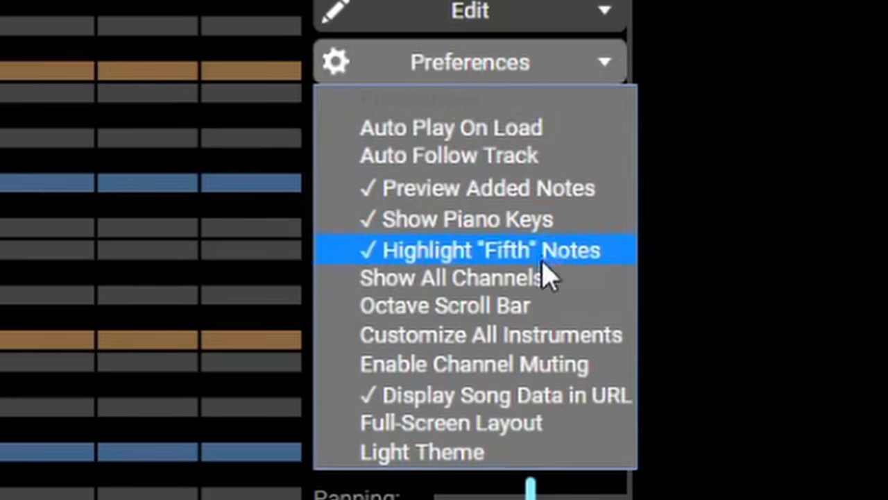
pyautogui.click(542, 277)
pyautogui.click(557, 75)
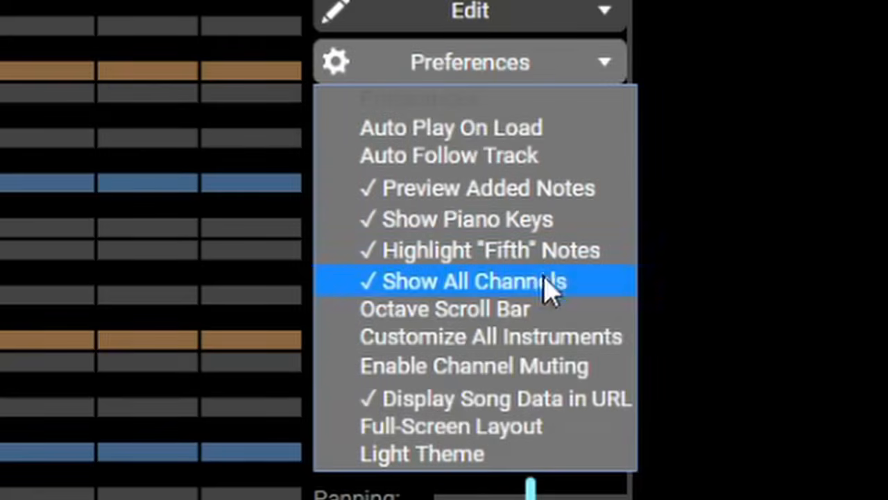
pyautogui.click(546, 312)
pyautogui.click(567, 75)
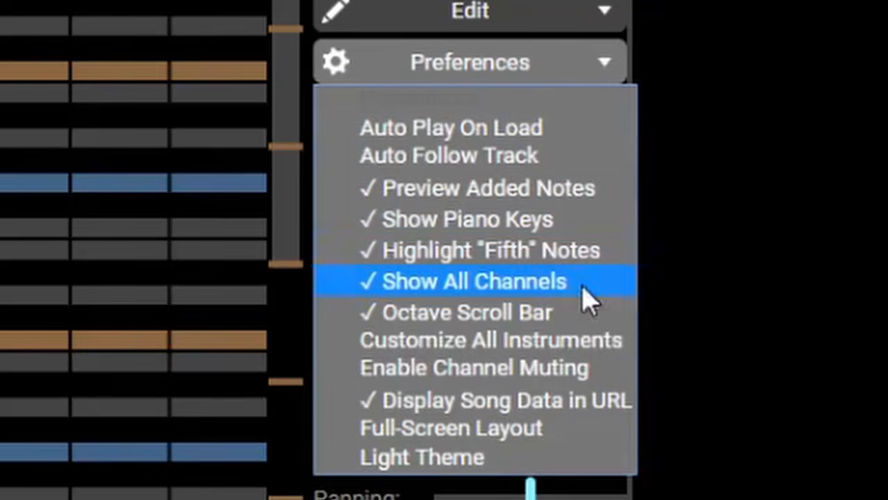
pyautogui.click(591, 347)
pyautogui.click(562, 66)
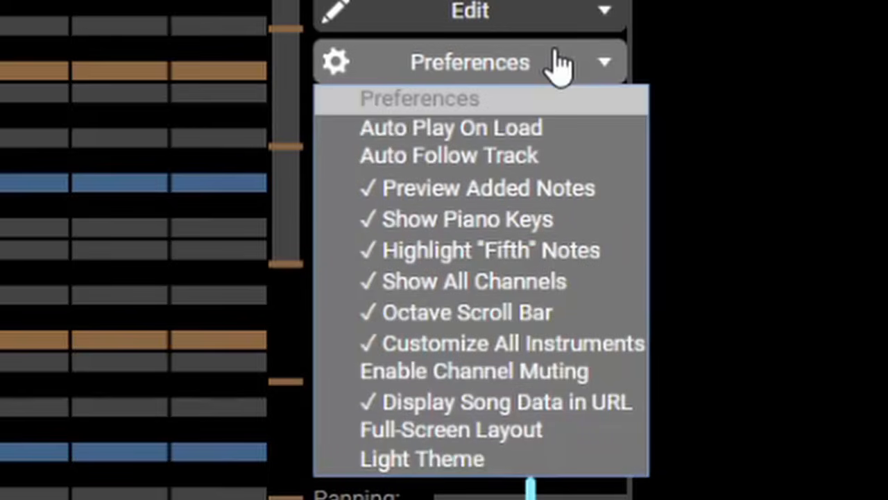
pyautogui.click(568, 372)
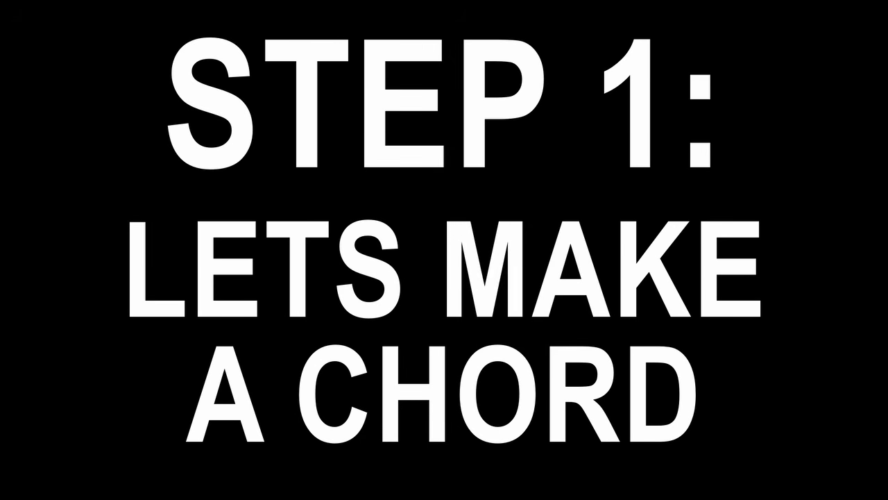
# Place a two-beat C at the start of the bar, and replace it with a C one octave lower
pyautogui.moveTo(41, 233); pyautogui.dragTo(131, 234)
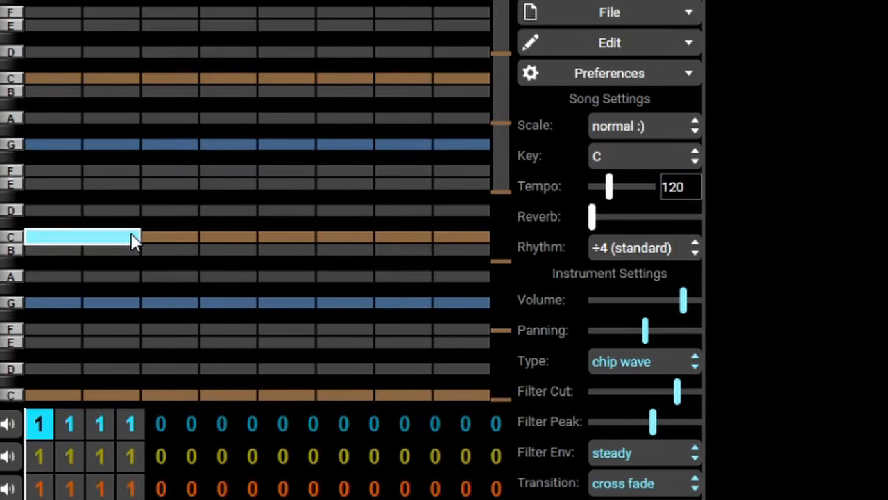
pyautogui.moveTo(501, 148); pyautogui.dragTo(502, 208)
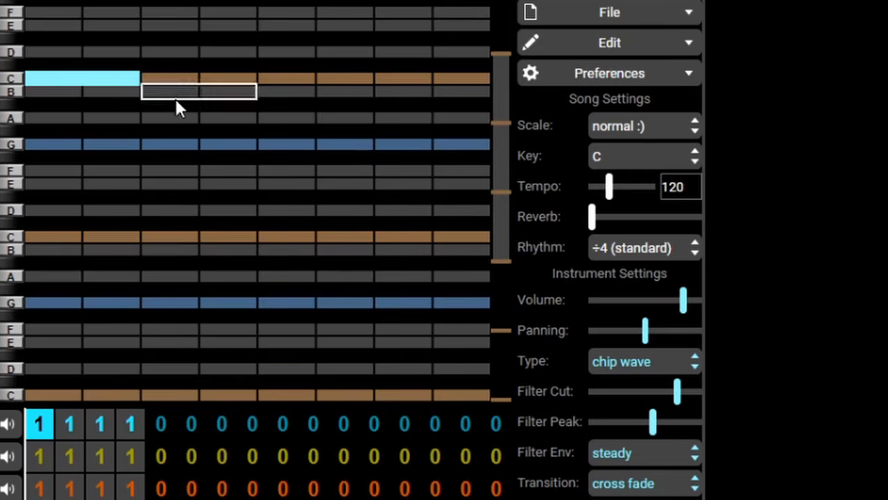
pyautogui.click(115, 79)
pyautogui.click(74, 238)
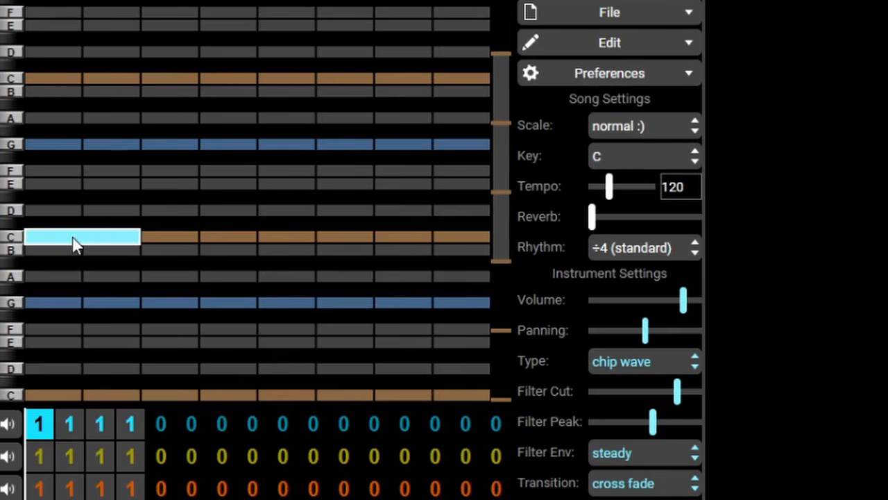
# Stack an E and a higher C above the opening C, and change the chord to C–D–F
pyautogui.click(79, 183)
pyautogui.click(85, 77)
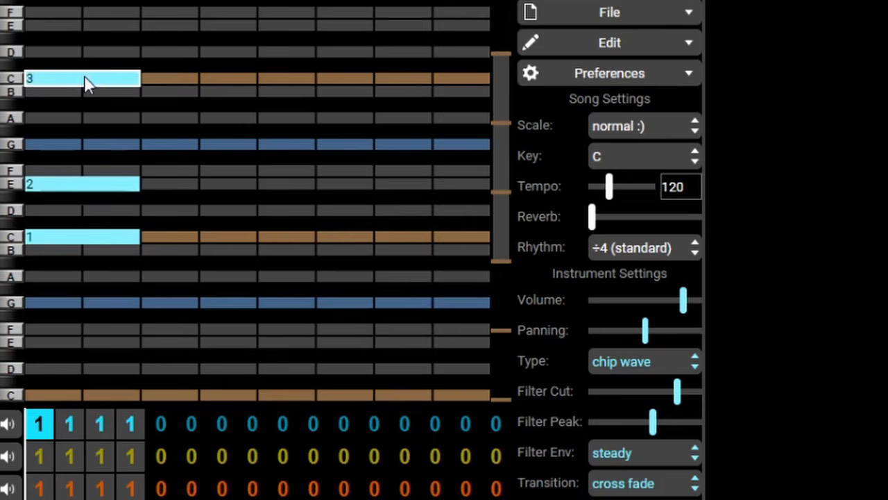
pyautogui.moveTo(84, 80); pyautogui.dragTo(76, 175)
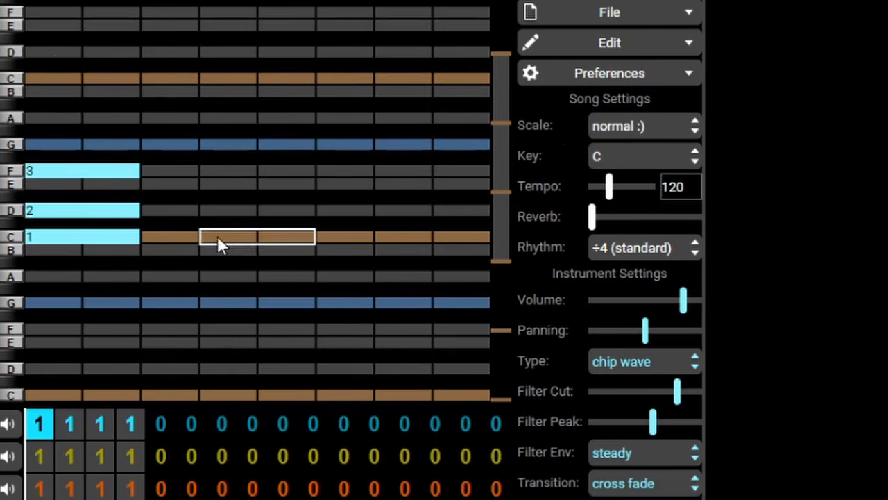
# Try a two-beat chord of C, F and high C starting on the fourth beat, and delete its three notes
pyautogui.click(217, 236)
pyautogui.click(236, 173)
pyautogui.click(254, 78)
pyautogui.click(271, 236)
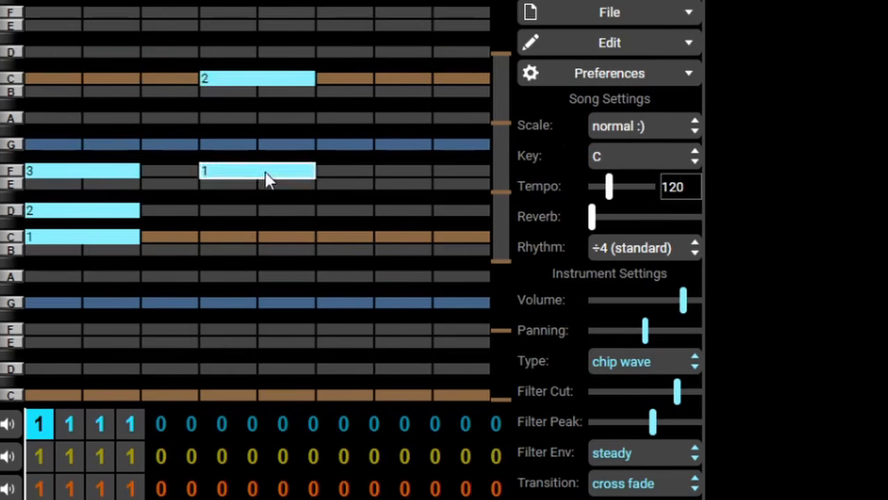
pyautogui.click(266, 172)
pyautogui.click(254, 79)
# Remove the D and F from the opening chord, try a G above the C, and delete it again
pyautogui.click(43, 208)
pyautogui.click(67, 146)
pyautogui.click(73, 165)
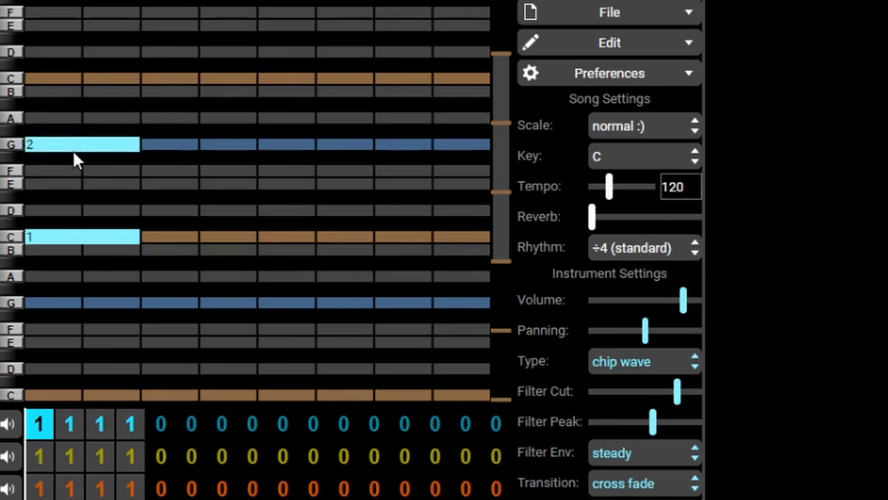
pyautogui.click(74, 149)
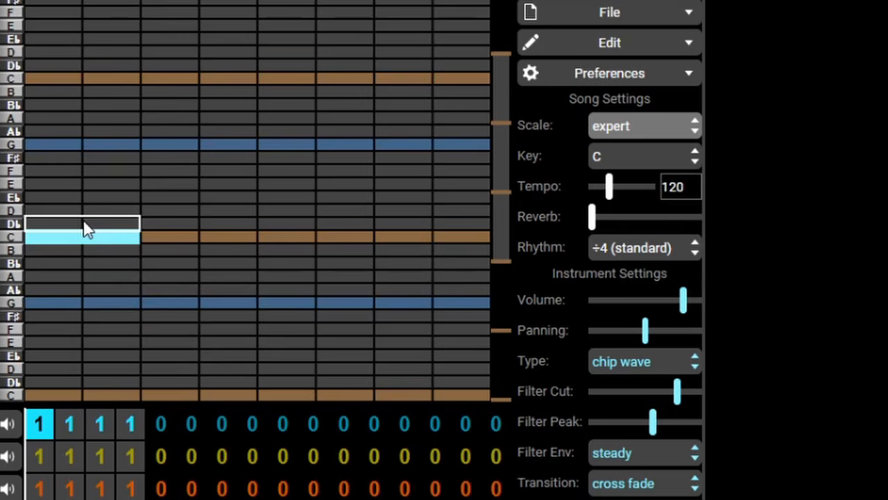
# Extend the bar after the opening C with a two-beat D♭ and a two-beat E♭, playing it back in between
pyautogui.click(170, 224)
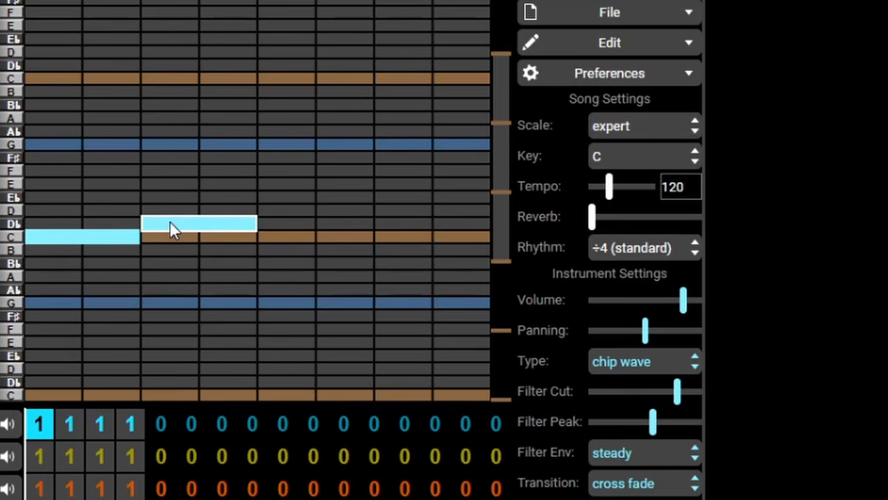
pyautogui.press('space')
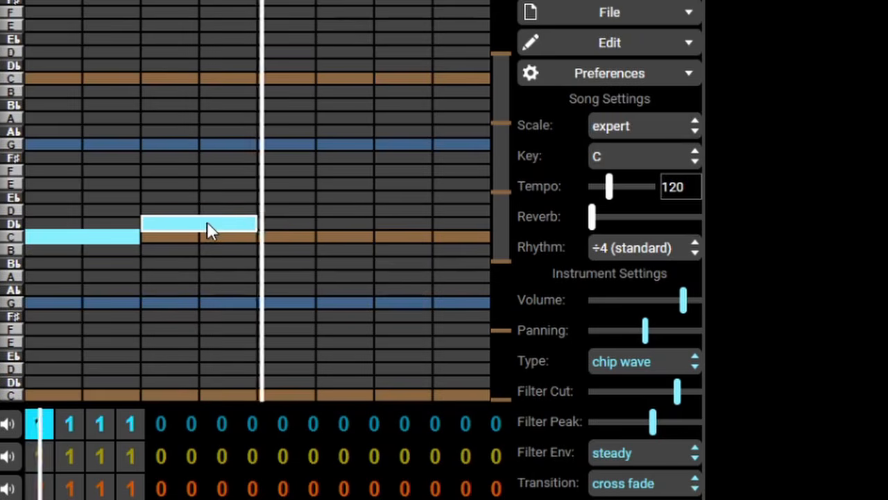
pyautogui.press('space')
pyautogui.click(295, 200)
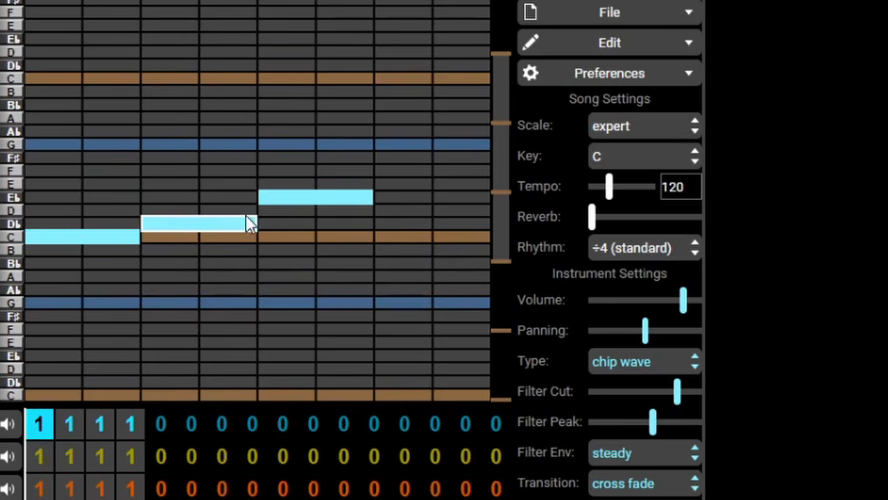
# Replace the D♭ after the opening C with D and remove the E♭, play it back, and delete the D
pyautogui.click(247, 219)
pyautogui.click(249, 210)
pyautogui.click(313, 200)
pyautogui.press('space')
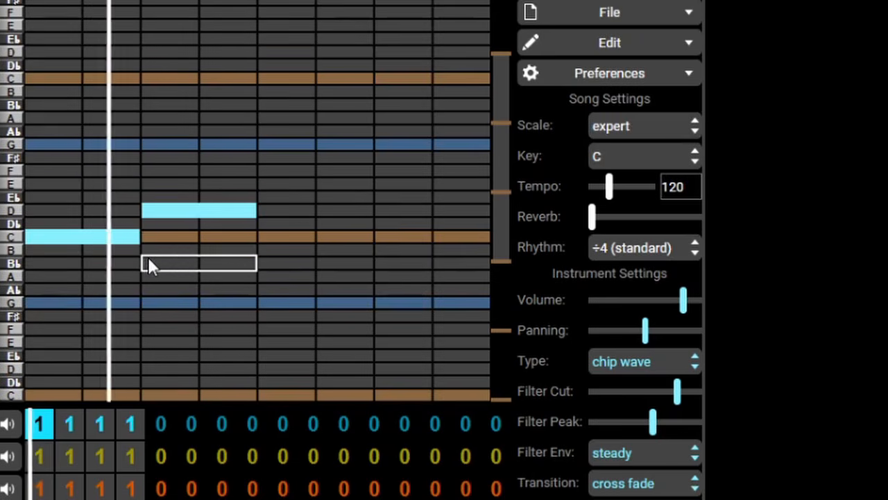
pyautogui.press('space')
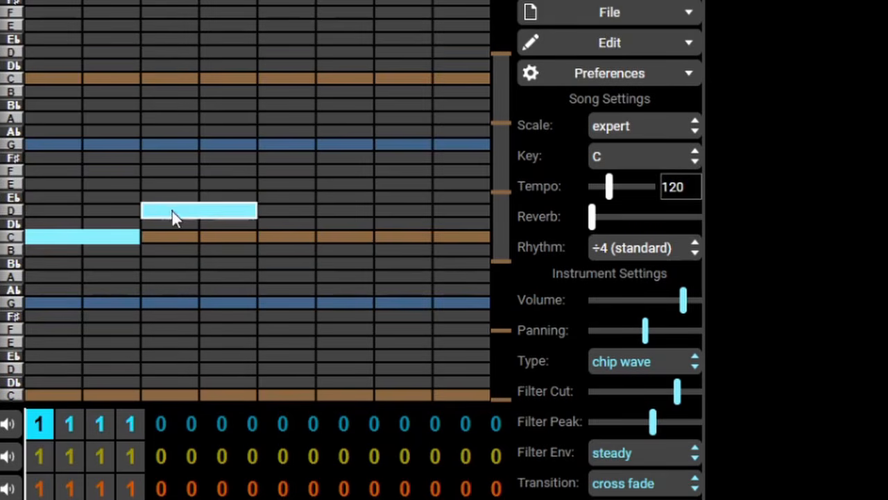
pyautogui.click(172, 211)
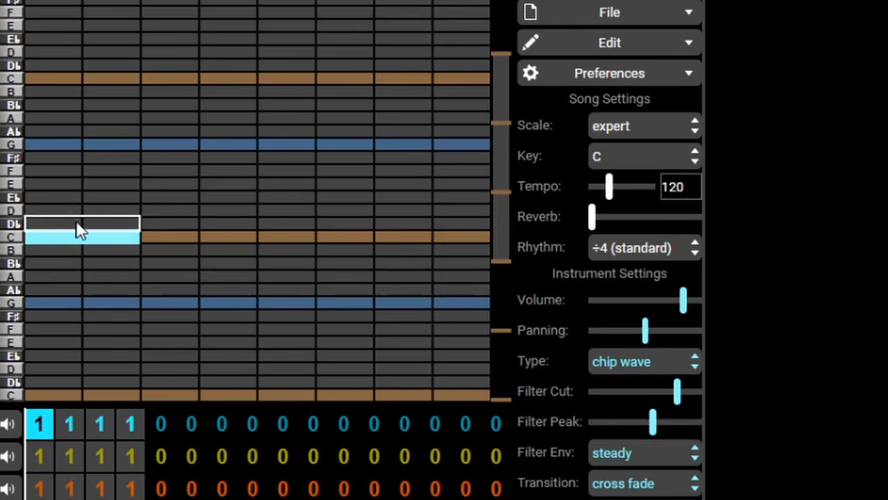
# Build a C major chord by adding E and G above the opening C, and play it back
pyautogui.click(75, 189)
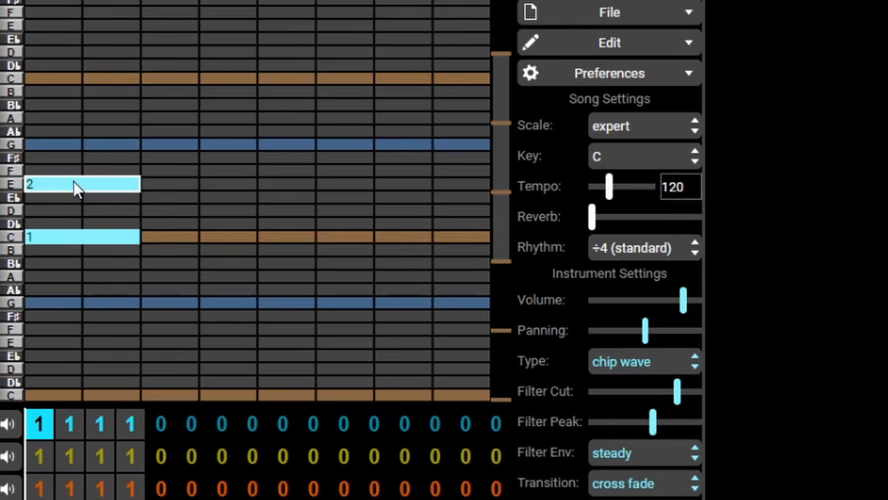
pyautogui.click(73, 146)
pyautogui.press('space')
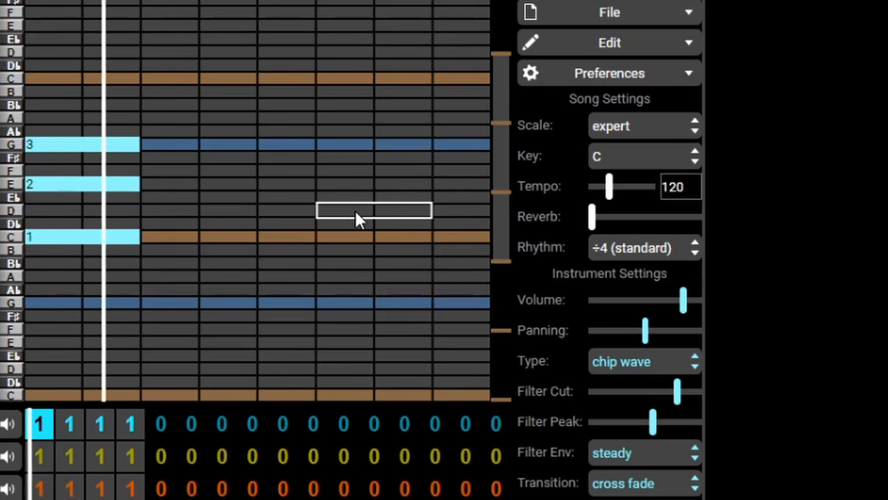
pyautogui.press('space')
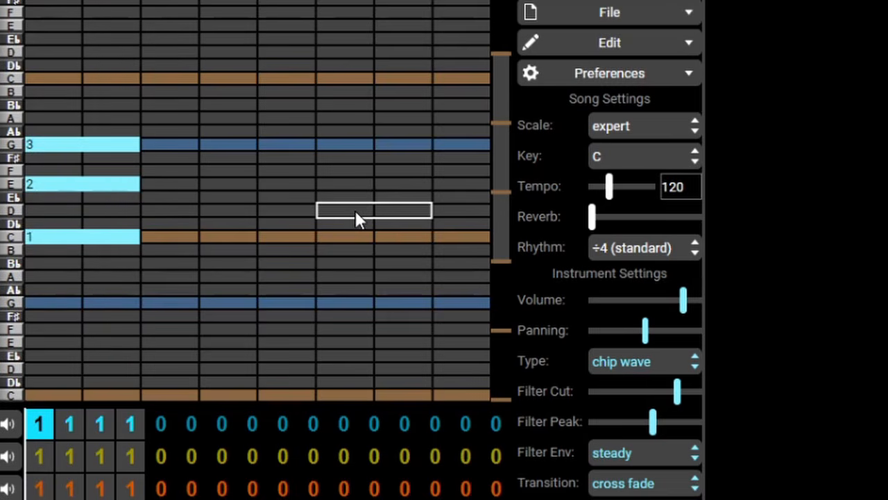
# Rebuild the opening chord as C minor with E♭ and G above the C, and play it back
pyautogui.click(113, 184)
pyautogui.click(104, 147)
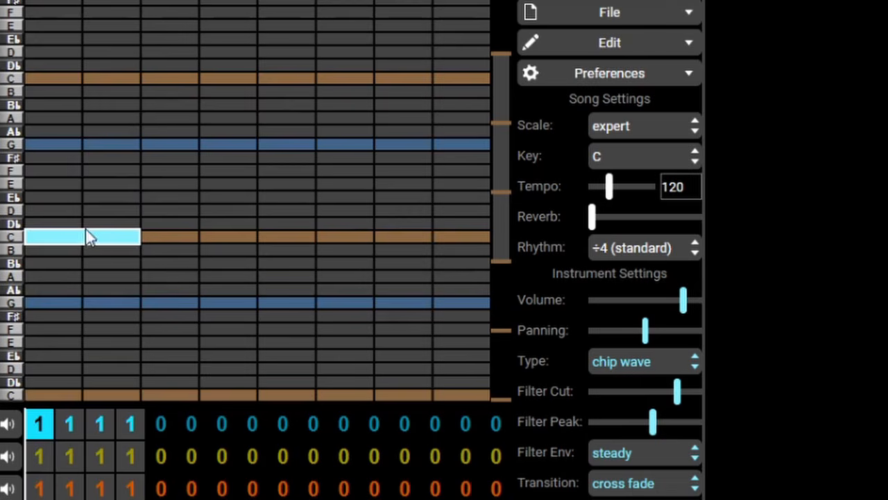
pyautogui.click(82, 201)
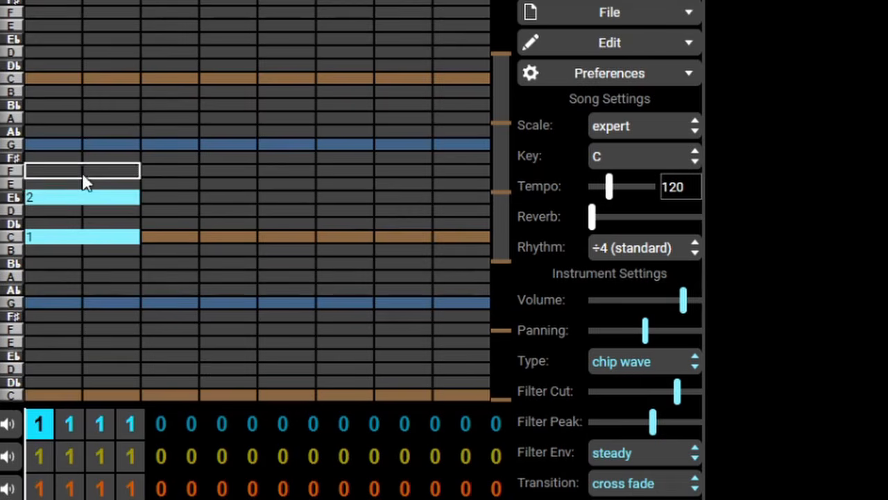
pyautogui.click(82, 145)
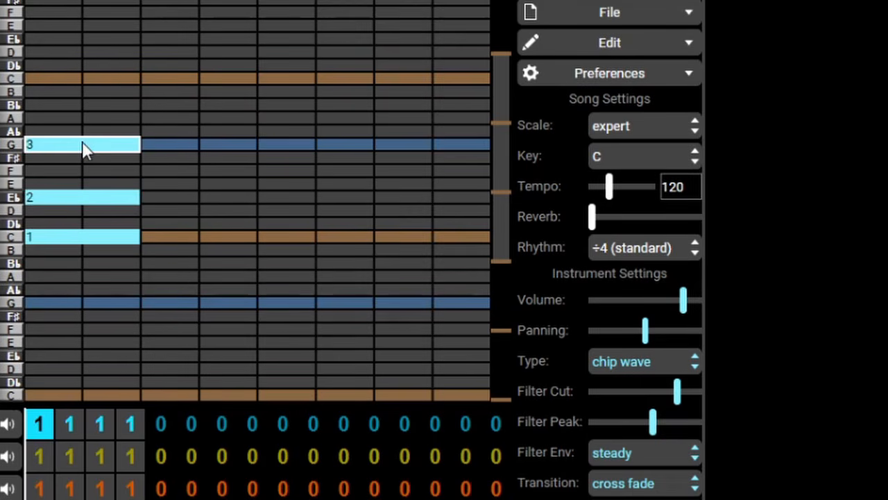
pyautogui.press('space')
pyautogui.press('space')
pyautogui.press('space')
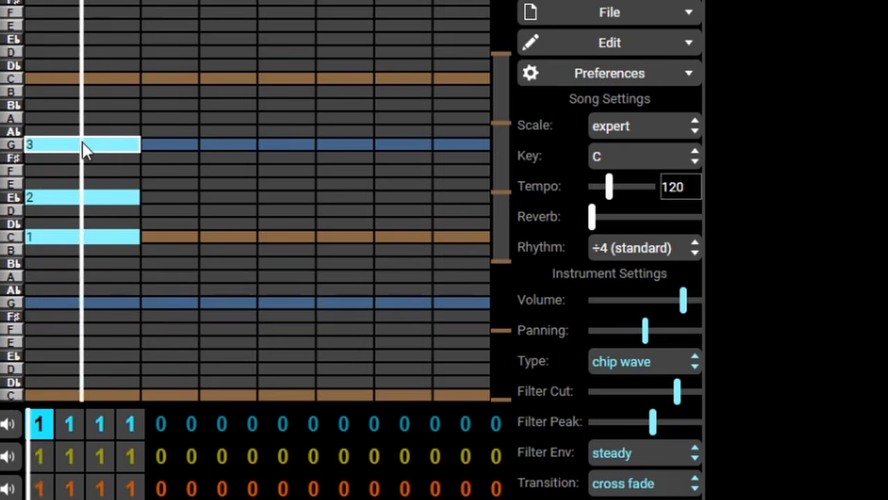
pyautogui.press('space')
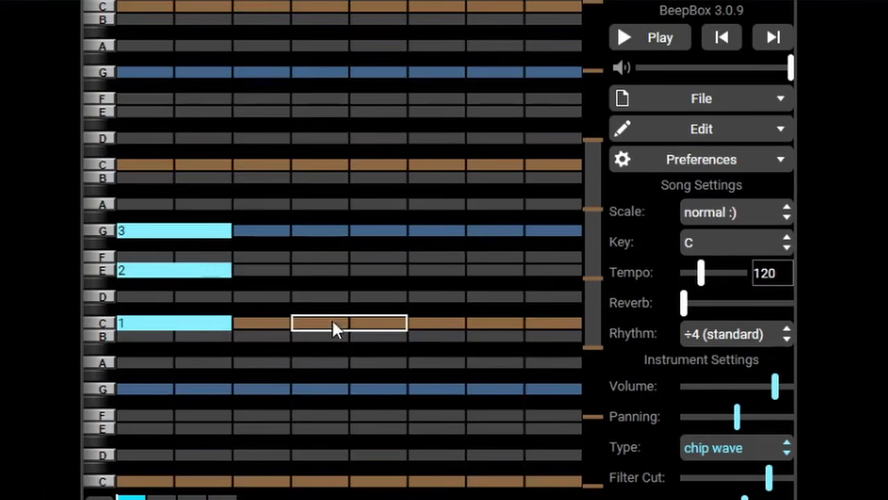
# Follow the opening chord with two-beat D–G–B, E–G–C and C–F–A chords, and play the progression
pyautogui.click(298, 296)
pyautogui.click(286, 230)
pyautogui.click(281, 179)
pyautogui.click(409, 270)
pyautogui.click(499, 323)
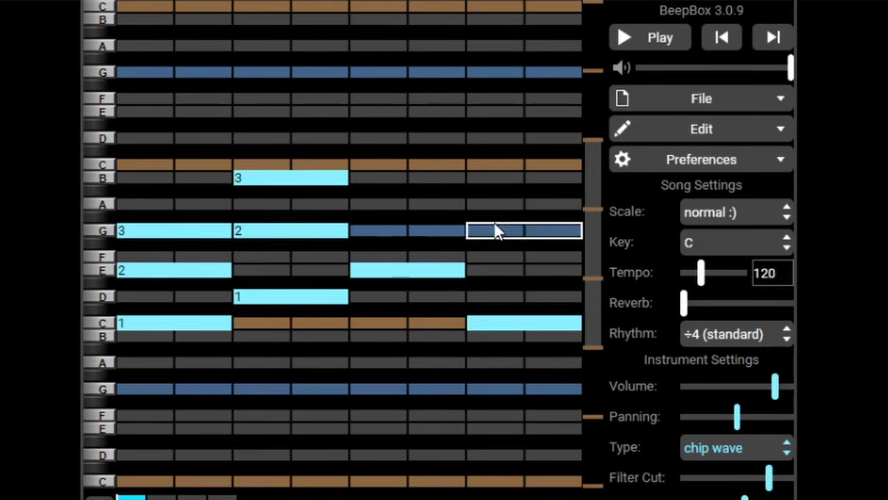
pyautogui.click(497, 229)
pyautogui.click(505, 255)
pyautogui.click(506, 230)
pyautogui.click(506, 204)
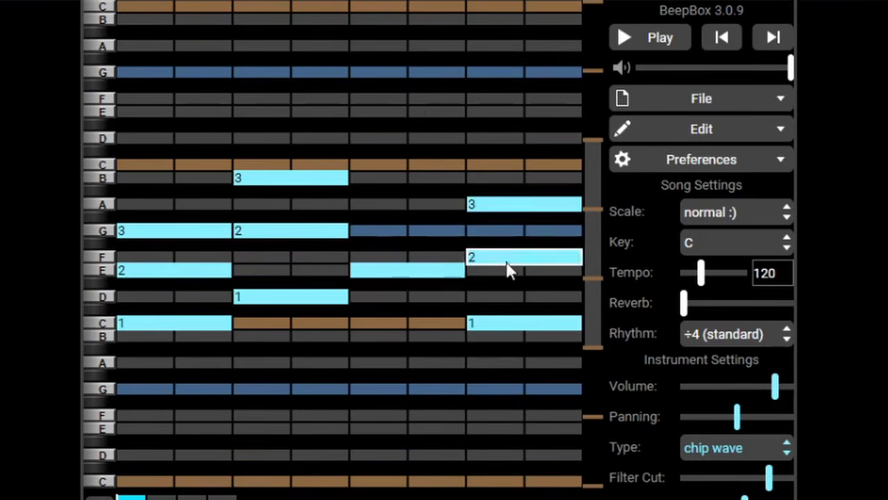
pyautogui.click(407, 234)
pyautogui.click(408, 164)
pyautogui.press('space')
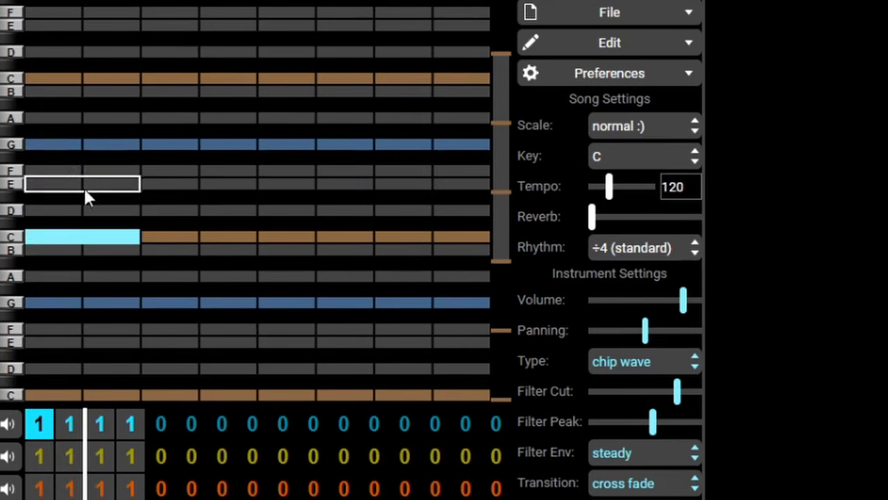
# Fill the bar with two-beat chords C–E–G, D–F–A, A–C–E and B–D–F, and play the progression
pyautogui.click(83, 183)
pyautogui.click(83, 144)
pyautogui.click(181, 210)
pyautogui.click(187, 171)
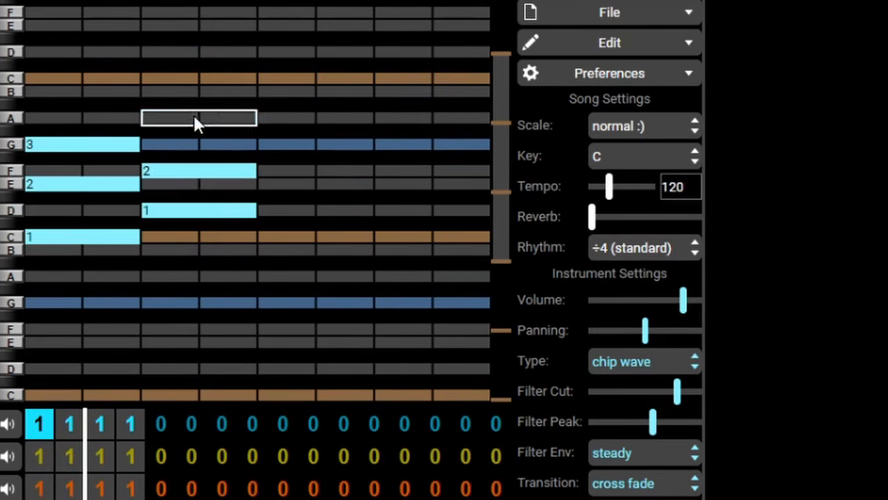
pyautogui.click(195, 119)
pyautogui.click(316, 276)
pyautogui.click(316, 236)
pyautogui.click(316, 184)
pyautogui.click(423, 249)
pyautogui.click(423, 210)
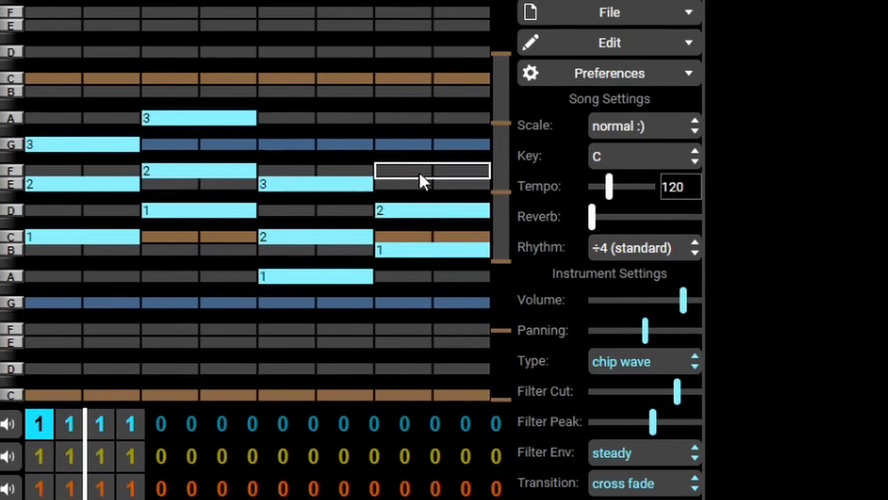
pyautogui.click(420, 173)
pyautogui.press('space')
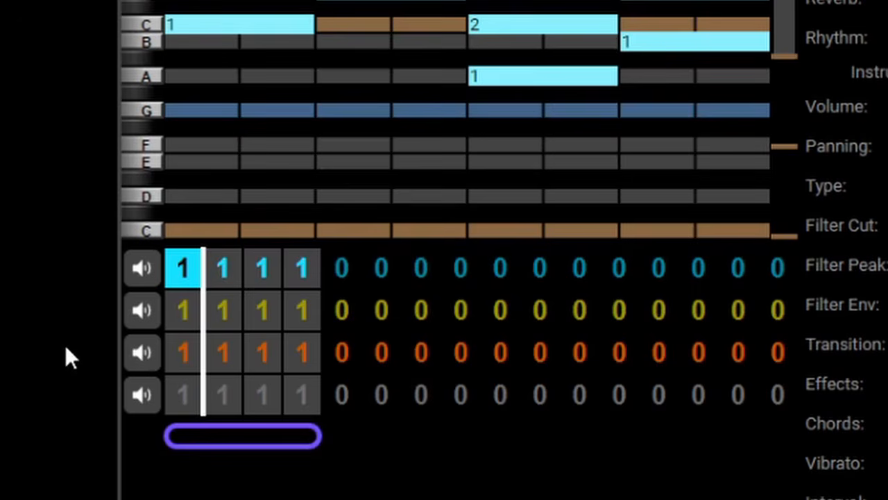
# Give the second channel a Random Generated instrument and raise its visible note range by one octave
pyautogui.click(171, 311)
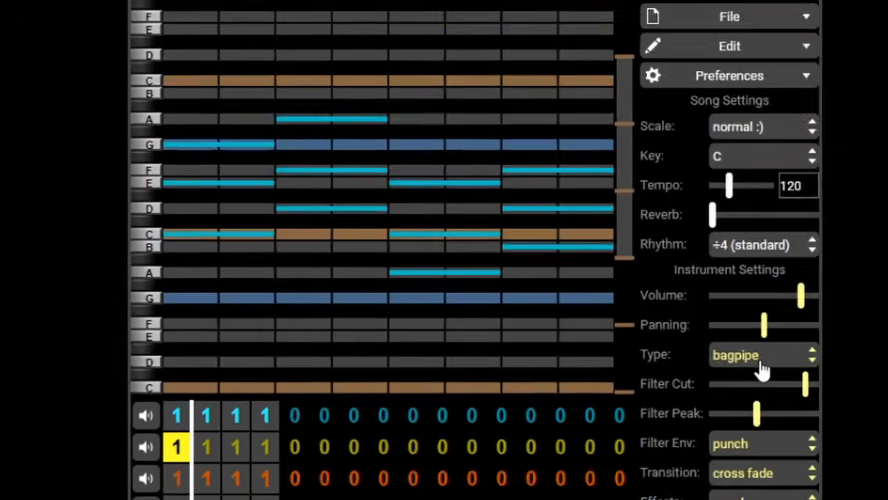
pyautogui.click(758, 359)
pyautogui.scroll(10, 724, 355)
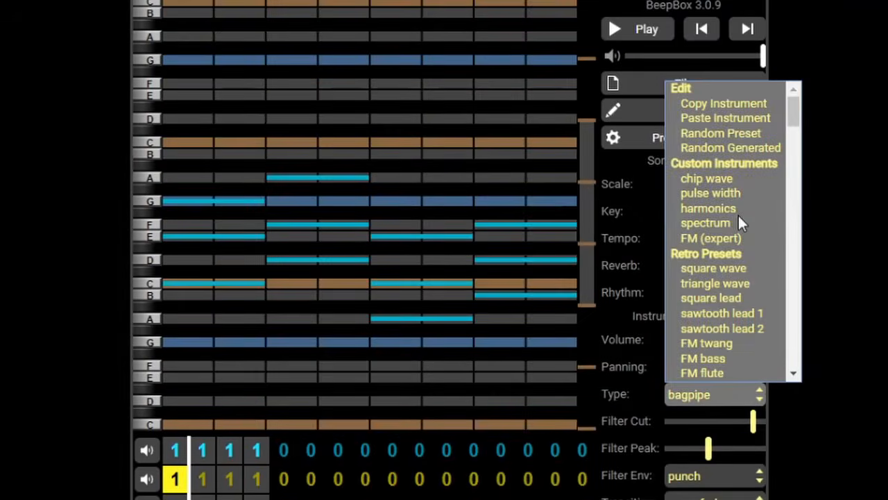
pyautogui.click(709, 149)
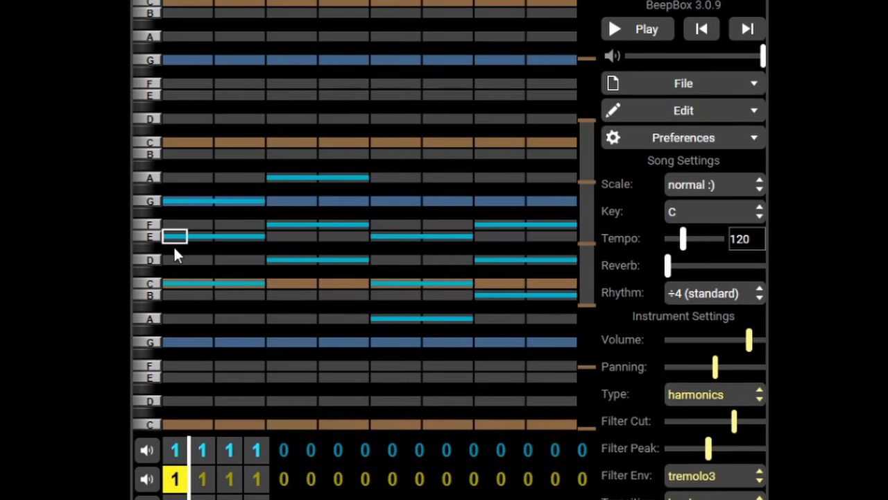
pyautogui.moveTo(585, 242); pyautogui.dragTo(575, 195)
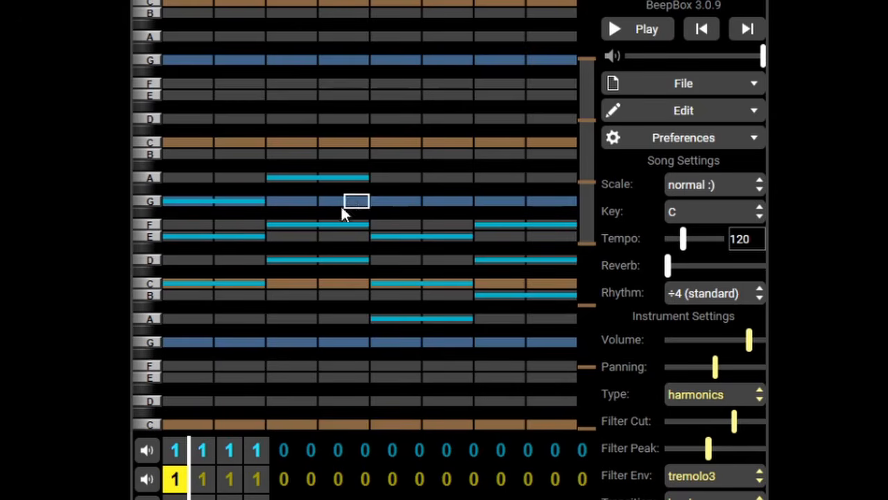
# Write the second channel's melody over the chords as E, F, G, A, A, F, E, C, D, F, and play it
pyautogui.click(175, 237)
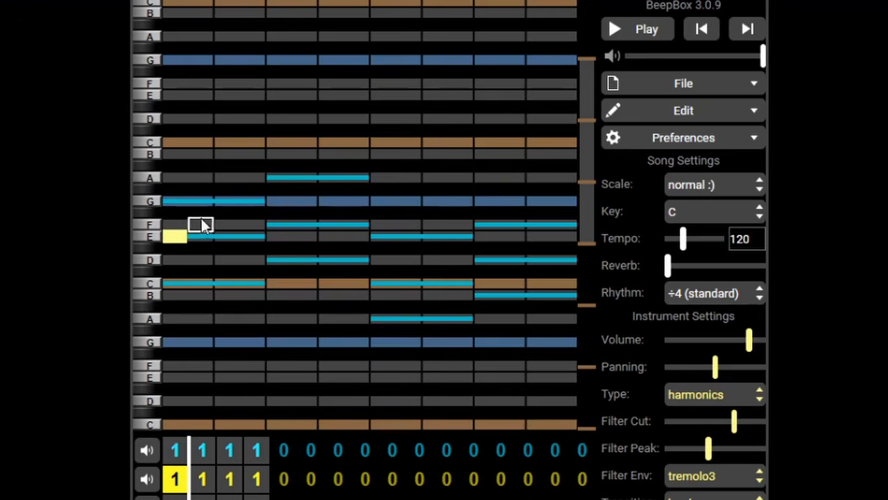
pyautogui.click(252, 202)
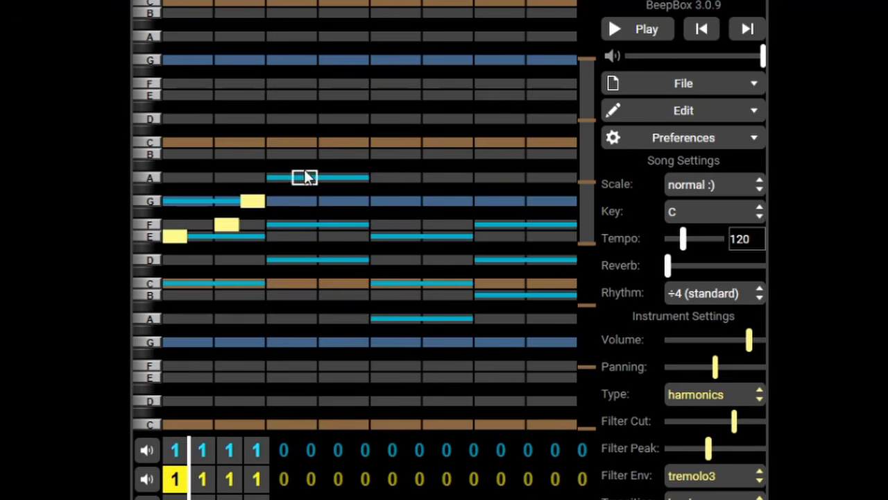
pyautogui.click(280, 178)
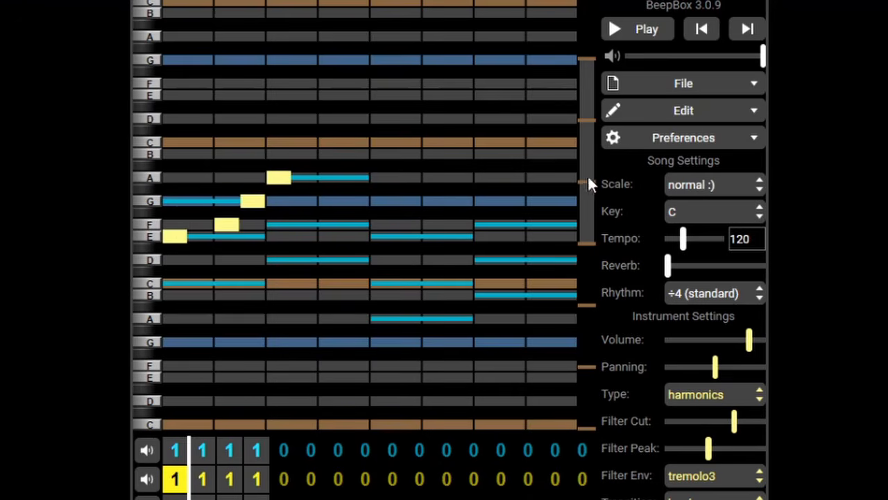
pyautogui.moveTo(595, 161); pyautogui.dragTo(588, 188)
pyautogui.click(399, 237)
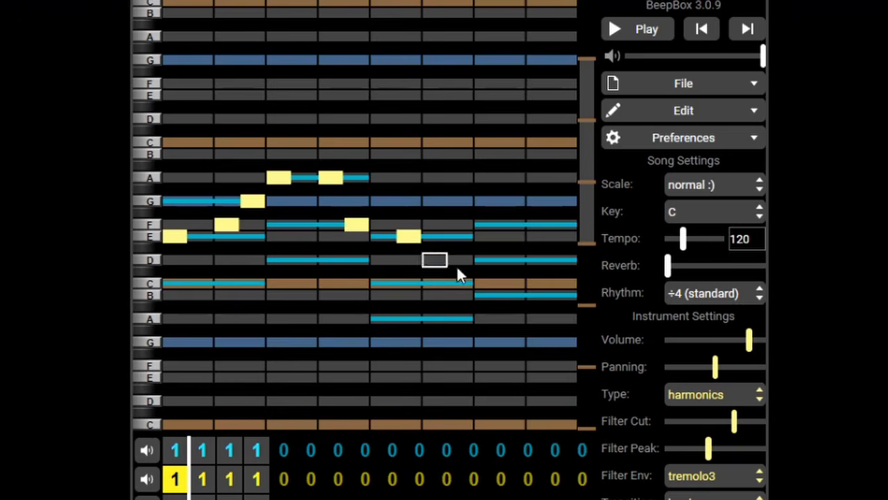
pyautogui.click(386, 238)
pyautogui.click(448, 283)
pyautogui.click(506, 259)
pyautogui.click(540, 224)
pyautogui.press('space')
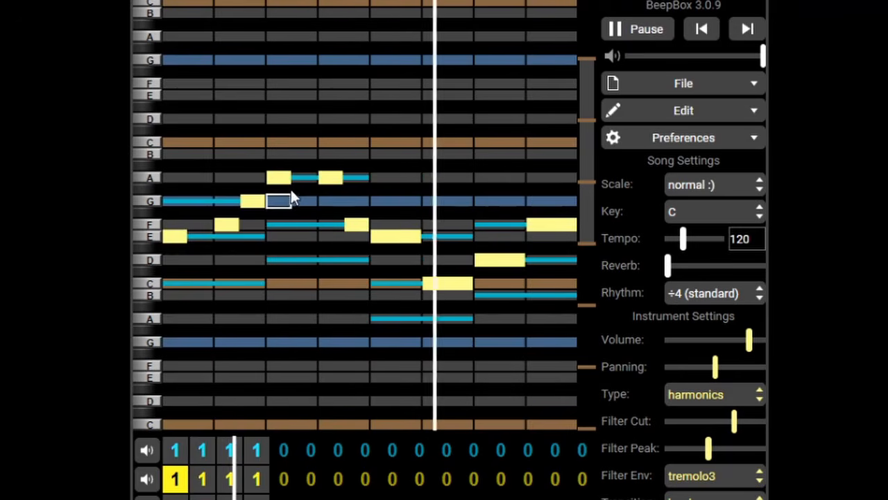
# Lengthen the melody's second A to a full beat over the short F, and shorten the following E to half a beat
pyautogui.moveTo(337, 181); pyautogui.dragTo(363, 180)
pyautogui.click(373, 237)
pyautogui.moveTo(374, 237); pyautogui.dragTo(393, 238)
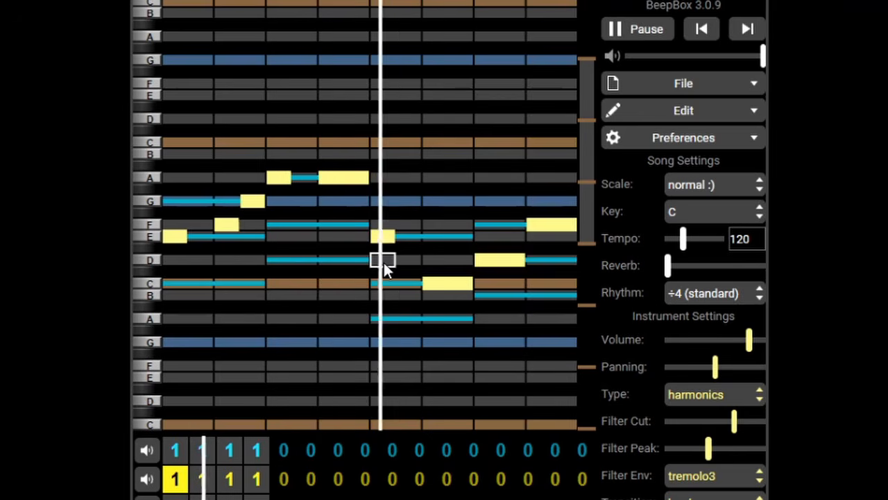
pyautogui.press('space')
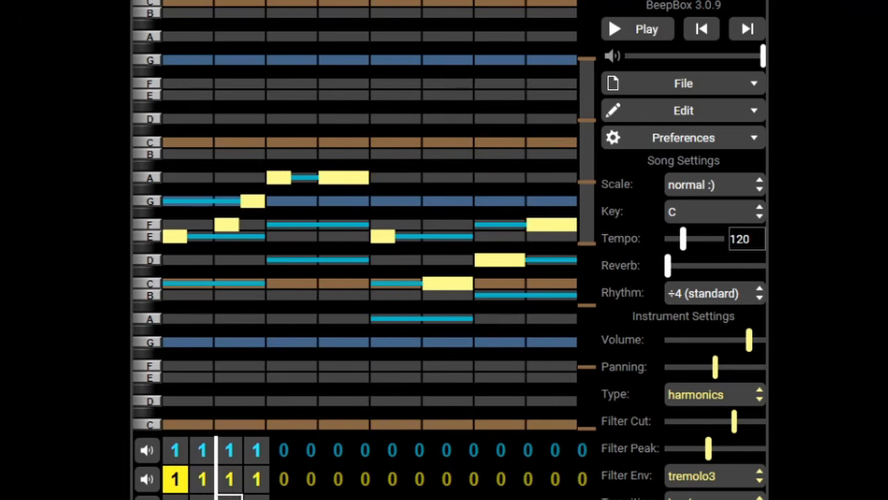
# Assign pattern 2 to the second bar of the second channel
pyautogui.click(202, 480)
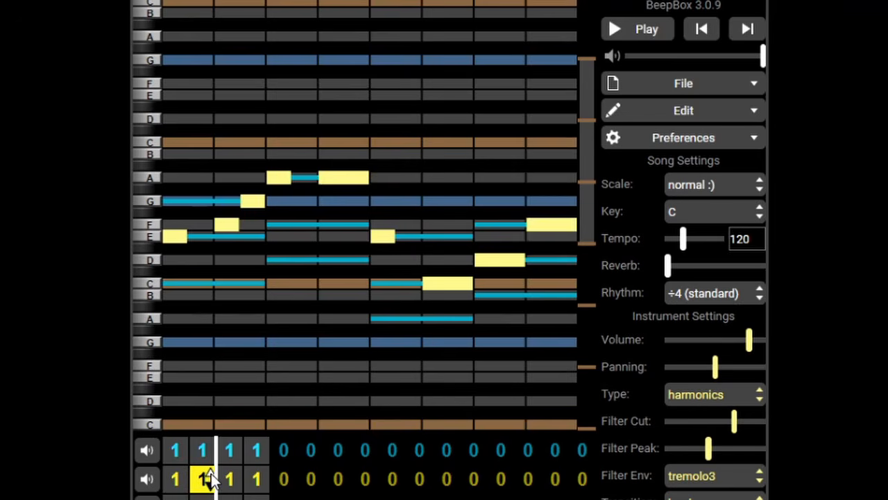
pyautogui.click(208, 473)
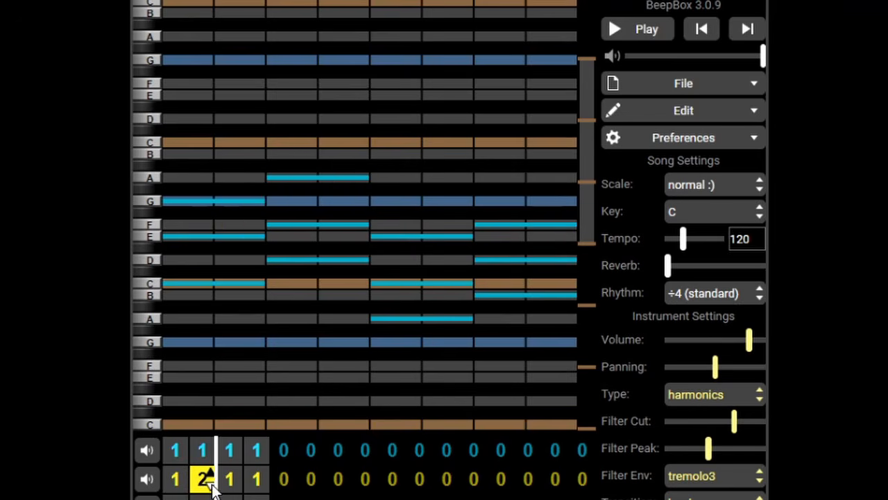
pyautogui.press('4')
pyautogui.press('3')
pyautogui.press('2')
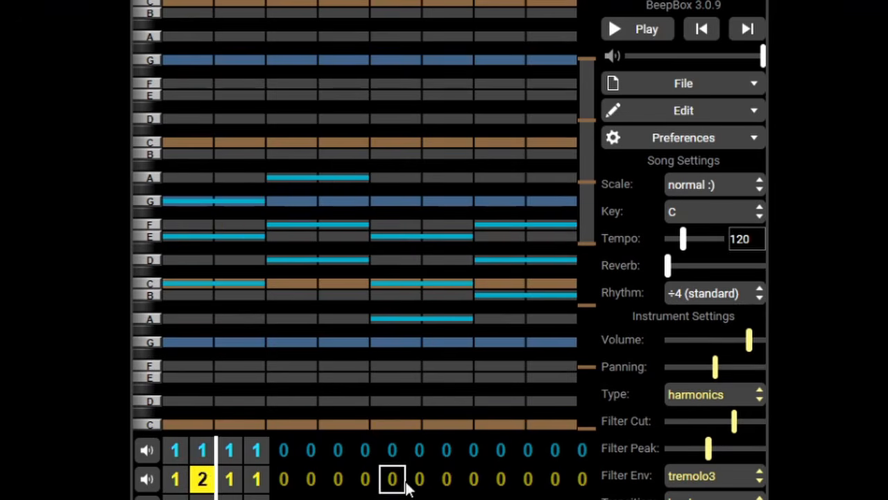
pyautogui.press('1')
pyautogui.press('3')
pyautogui.press('2')
pyautogui.press('1')
pyautogui.press('2')
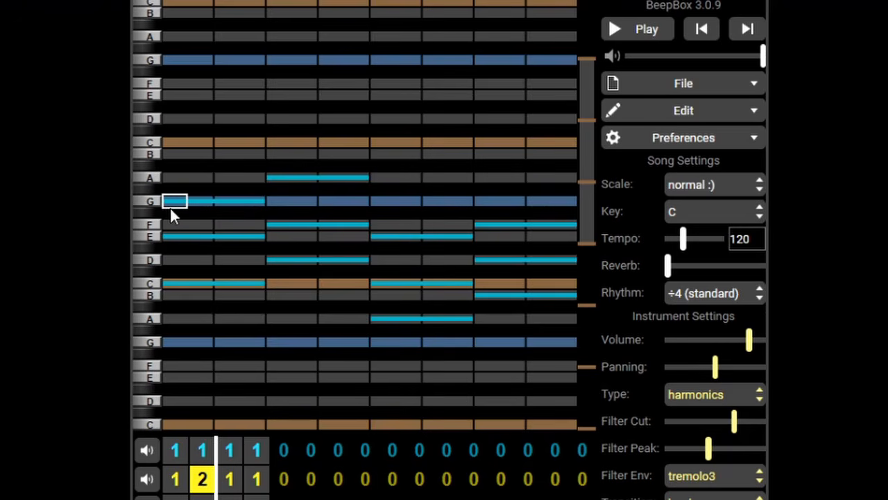
# Write a melody of G, A, F, G, A, B, B, A in the second channel's pattern 2, and play it back
pyautogui.click(187, 201)
pyautogui.click(240, 178)
pyautogui.click(292, 224)
pyautogui.click(356, 202)
pyautogui.click(383, 178)
pyautogui.click(409, 154)
pyautogui.click(474, 154)
pyautogui.click(526, 178)
pyautogui.click(525, 180)
pyautogui.click(551, 178)
pyautogui.press('space')
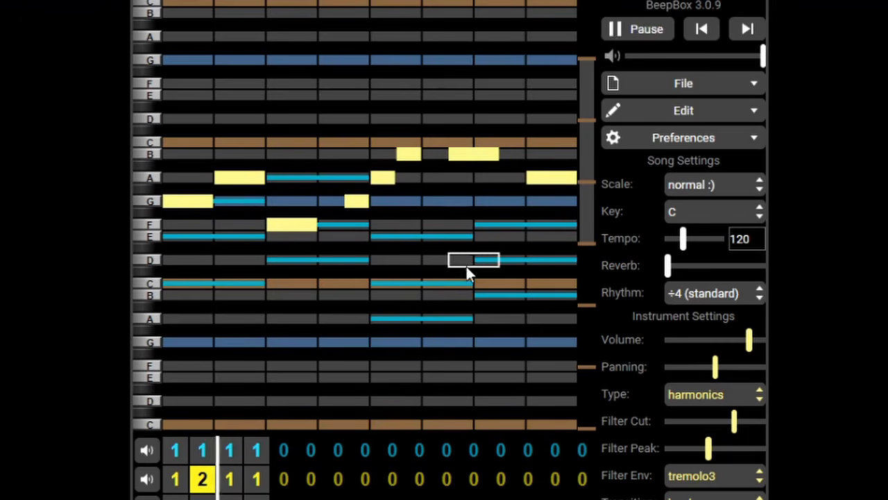
# Refine the pattern 2 melody by lengthening the second G, second A and last B, and adding a half-beat high C before that B
pyautogui.press('space')
pyautogui.moveTo(349, 201); pyautogui.dragTo(330, 202)
pyautogui.moveTo(391, 178); pyautogui.dragTo(416, 180)
pyautogui.click(435, 143)
pyautogui.press('space')
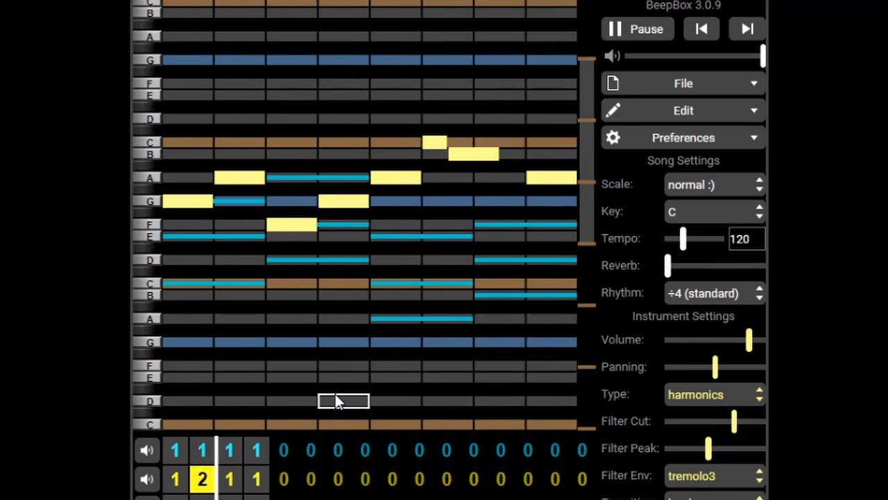
pyautogui.press('space')
pyautogui.moveTo(498, 154); pyautogui.dragTo(525, 154)
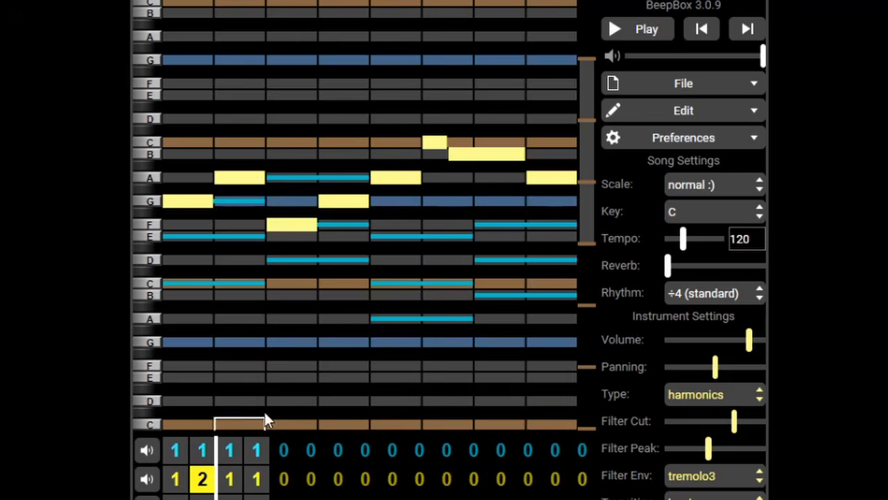
# Assign pattern 3 to the second channel's third bar and fill it with a copy of the pattern 1 melody
pyautogui.click(176, 478)
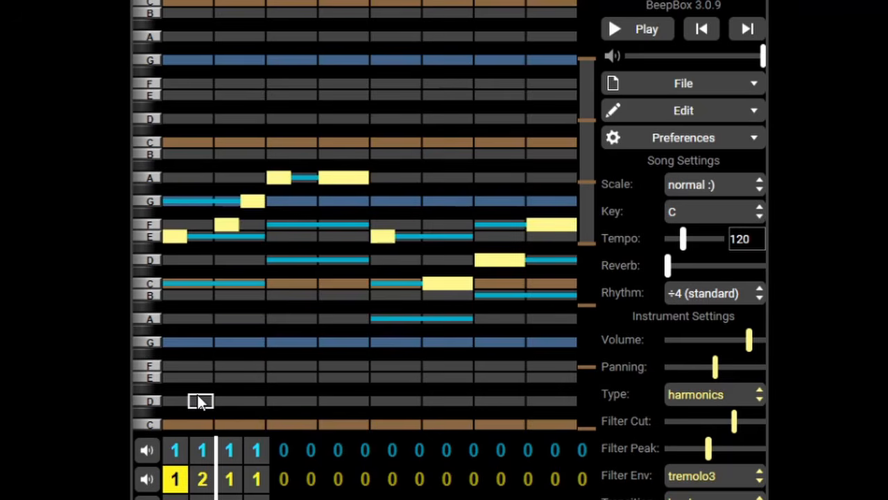
pyautogui.click(230, 479)
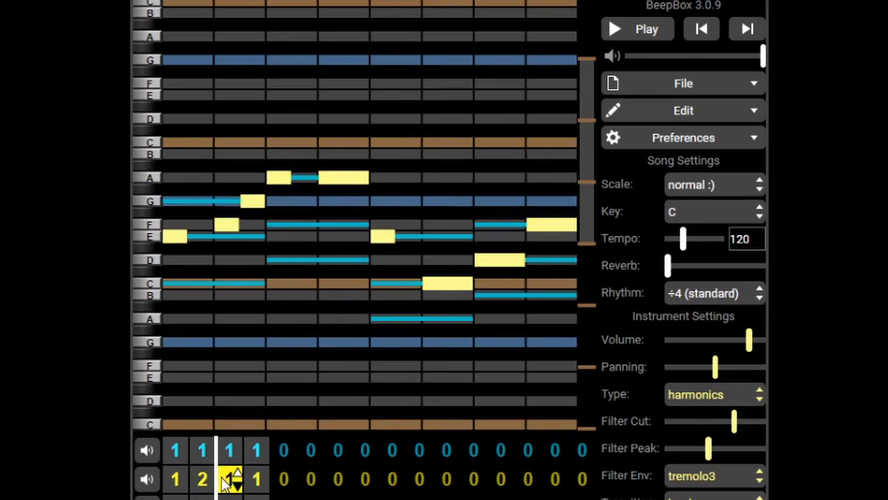
pyautogui.press('3')
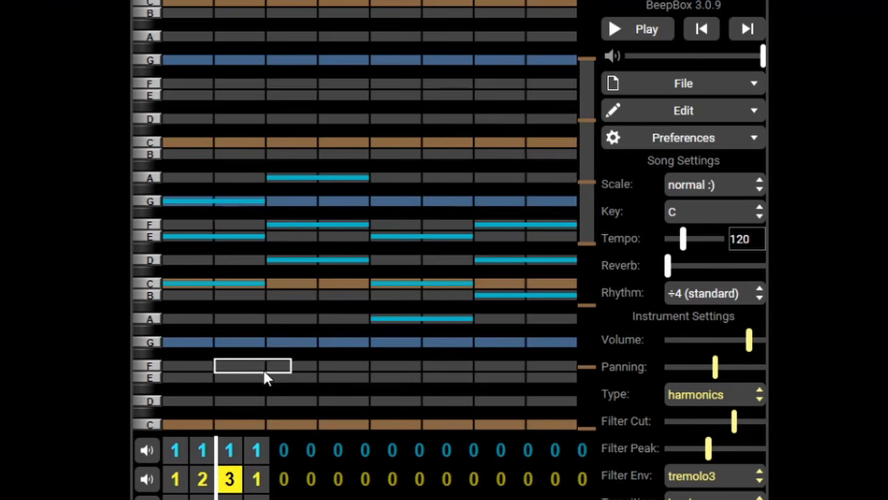
pyautogui.hotkey('ctrl', 'v')
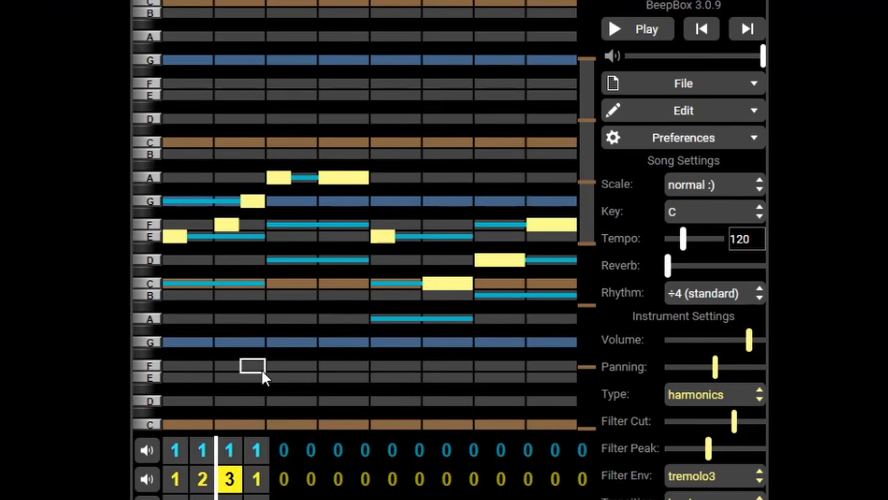
# Rework pattern 3 into the melody E, A, G, B, G, D, E, F, D, F, making the second G and first D one beat long
pyautogui.click(226, 178)
pyautogui.click(224, 222)
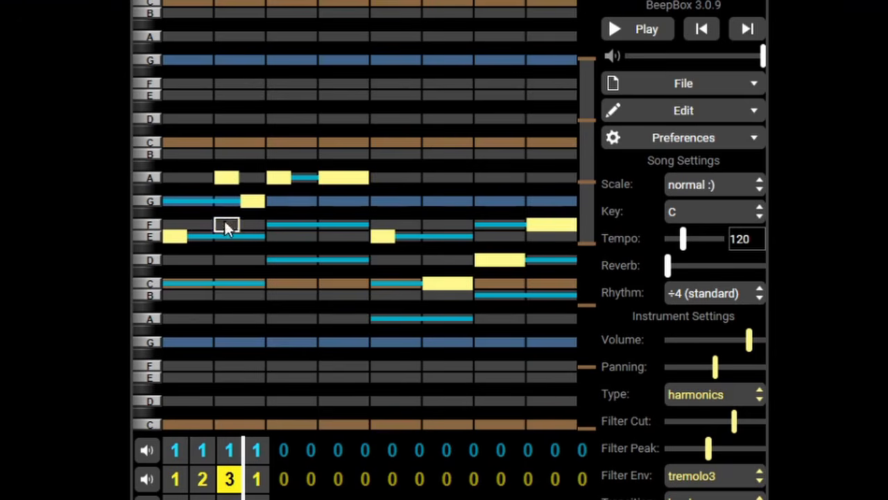
pyautogui.click(279, 153)
pyautogui.click(320, 177)
pyautogui.moveTo(350, 199); pyautogui.dragTo(366, 201)
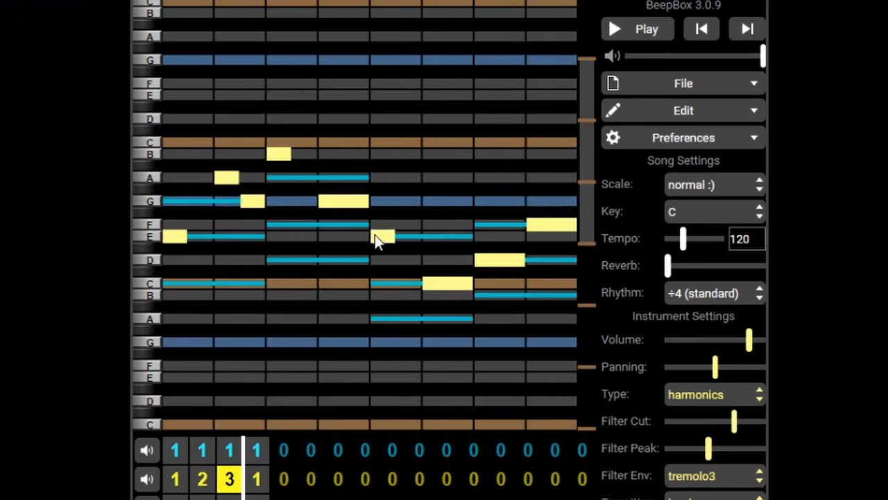
pyautogui.click(375, 235)
pyautogui.click(406, 258)
pyautogui.click(448, 281)
pyautogui.click(459, 224)
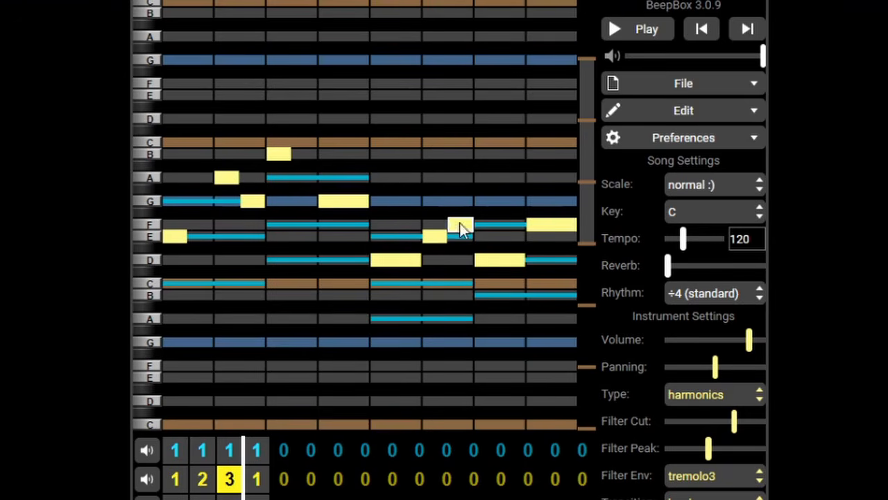
# Make the fourth bar's pattern 4 from a copy of pattern 2, changed to G, A, F, C, A, E, C, B, and play it back
pyautogui.click(257, 479)
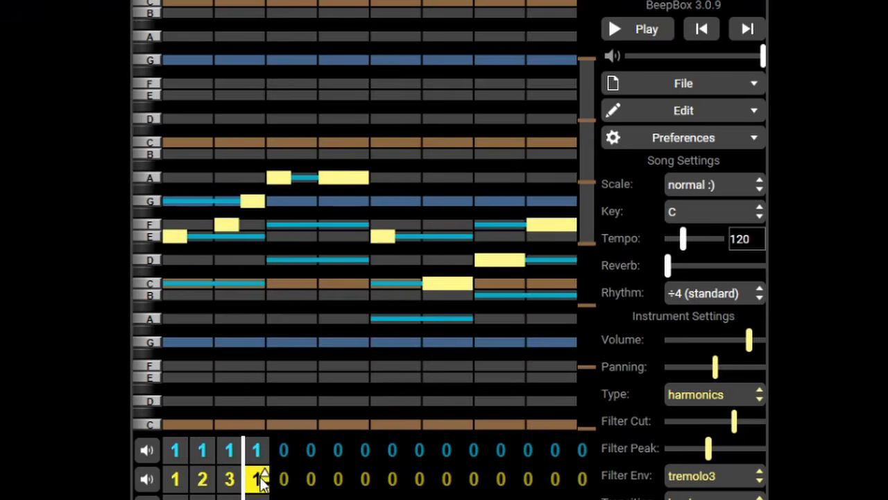
pyautogui.press('4')
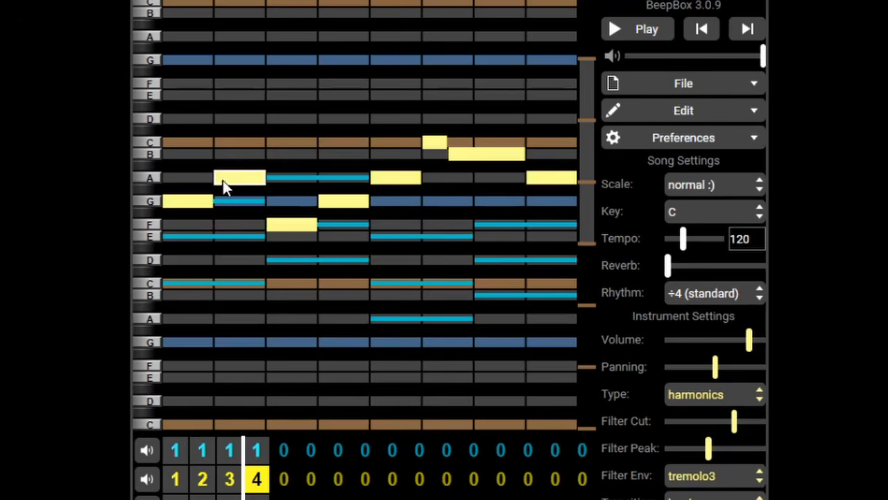
pyautogui.moveTo(347, 203); pyautogui.dragTo(345, 142)
pyautogui.click(386, 178)
pyautogui.moveTo(435, 143); pyautogui.dragTo(435, 95)
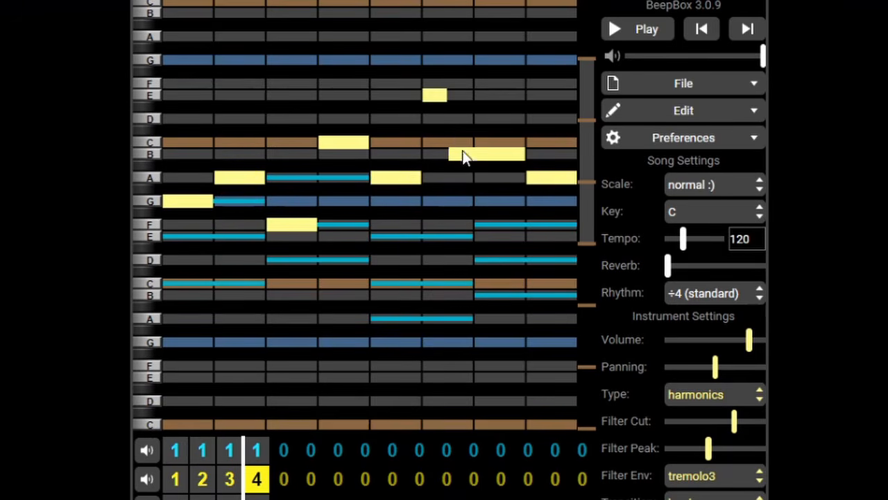
pyautogui.moveTo(464, 157); pyautogui.dragTo(464, 143)
pyautogui.moveTo(545, 178); pyautogui.dragTo(545, 154)
pyautogui.press('space')
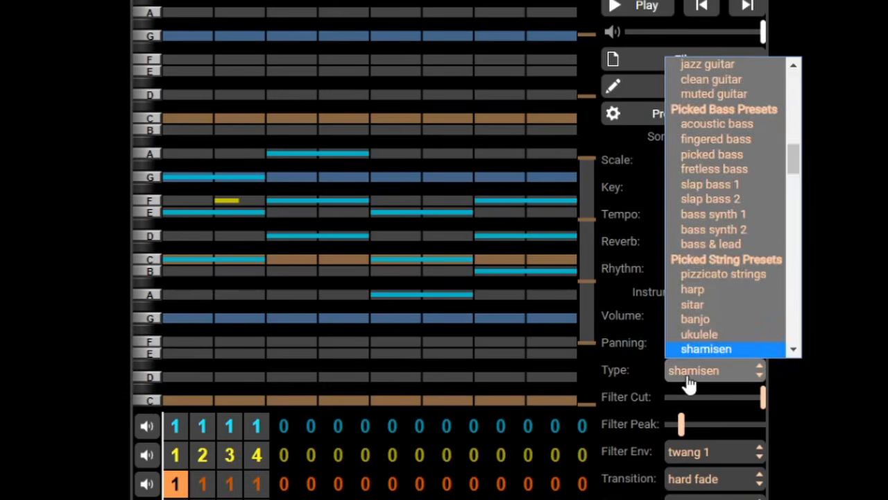
# Give the third channel's instrument a random preset in place of shamisen
pyautogui.scroll(-1, 720, 177)
pyautogui.scroll(5, 719, 174)
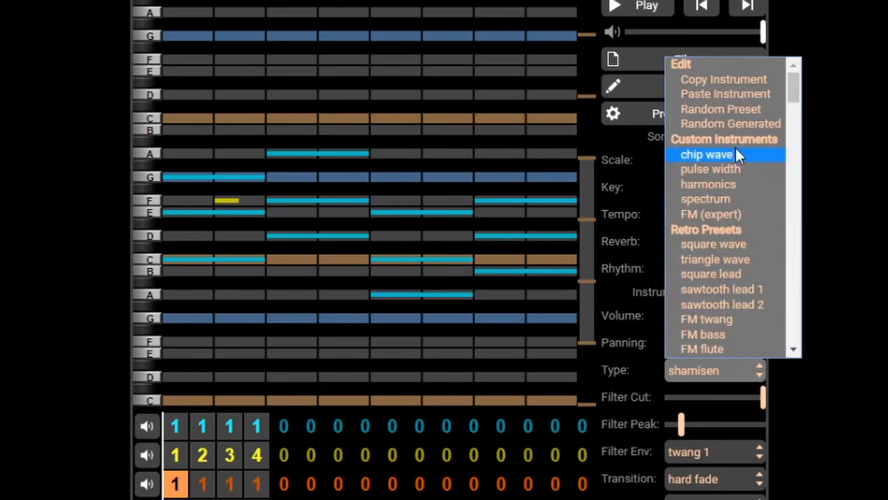
pyautogui.click(709, 112)
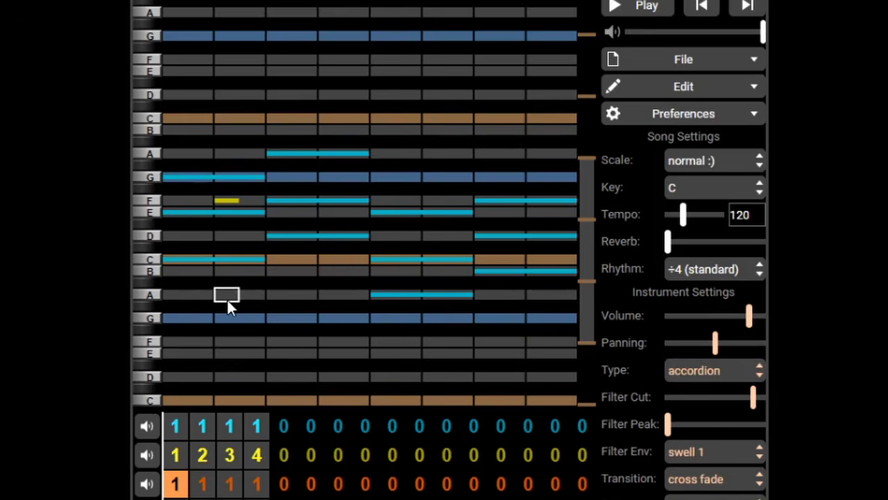
# In the third channel's pattern 1, write half-beat notes alternating C and G over the first chord, and low and high D over the second
pyautogui.click(168, 261)
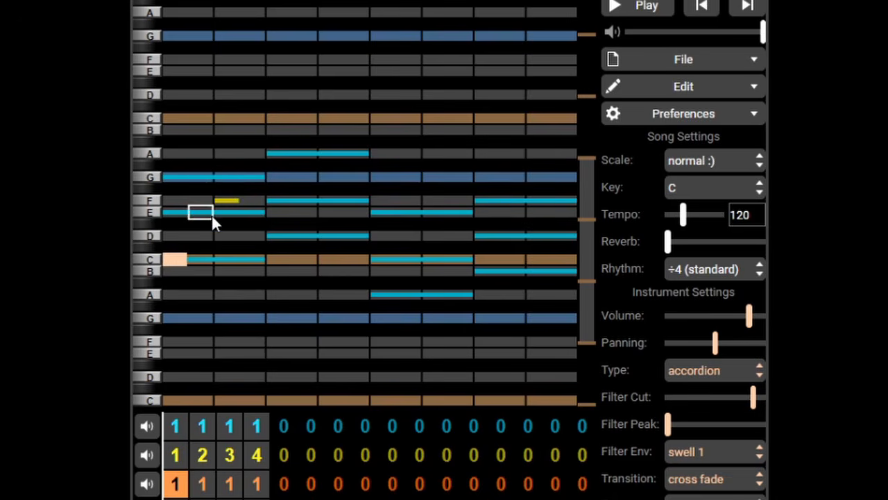
pyautogui.click(205, 179)
pyautogui.click(229, 261)
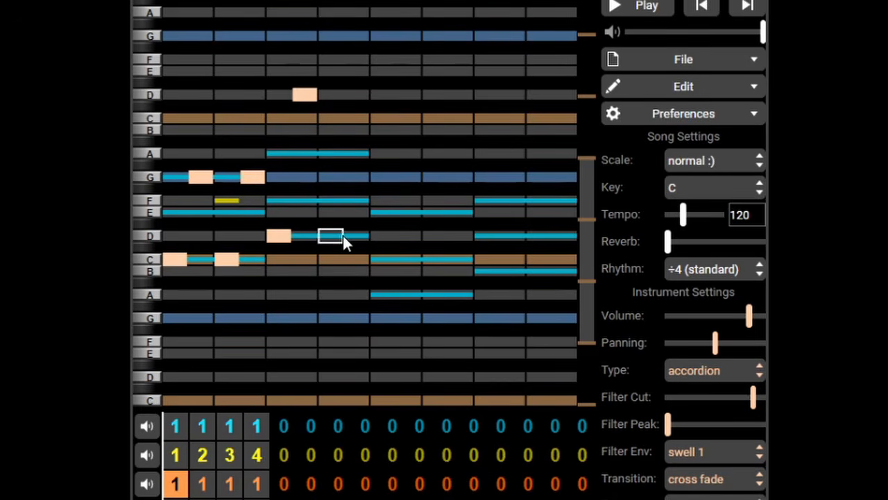
pyautogui.click(360, 95)
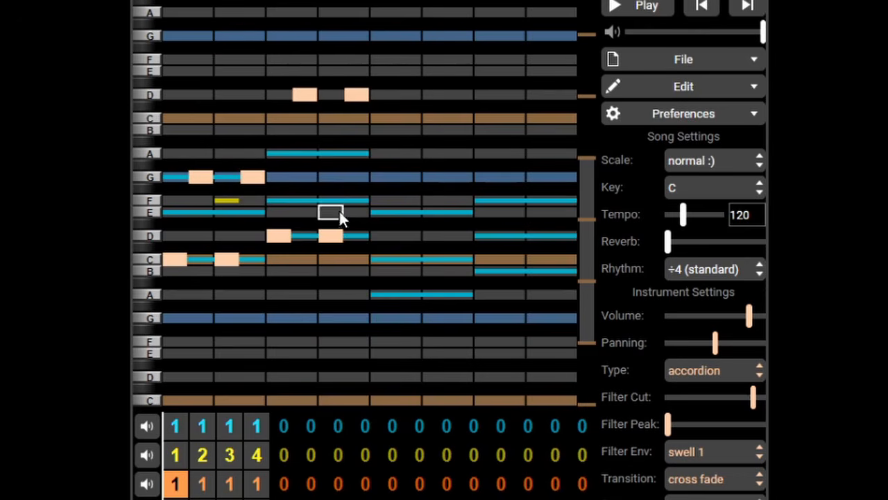
# Continue the pattern with half-beat notes alternating low A and E, then low and high B, and play the song back
pyautogui.click(385, 292)
pyautogui.click(425, 212)
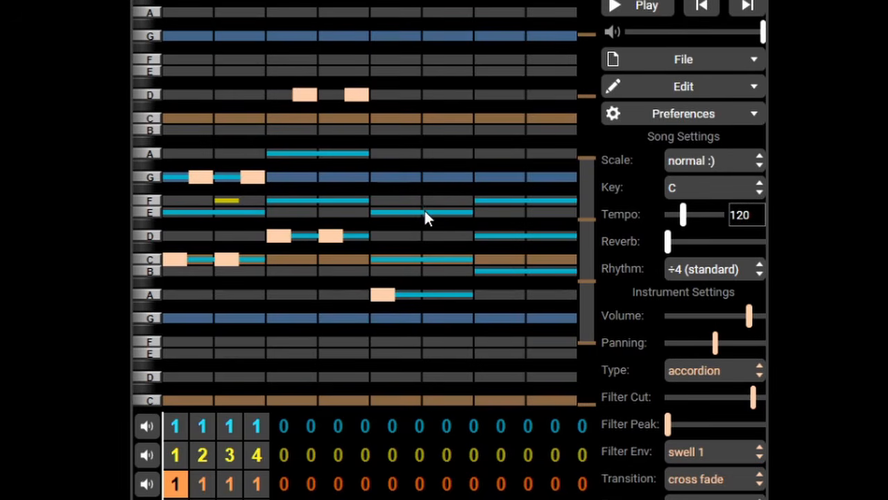
pyautogui.click(424, 212)
pyautogui.click(415, 212)
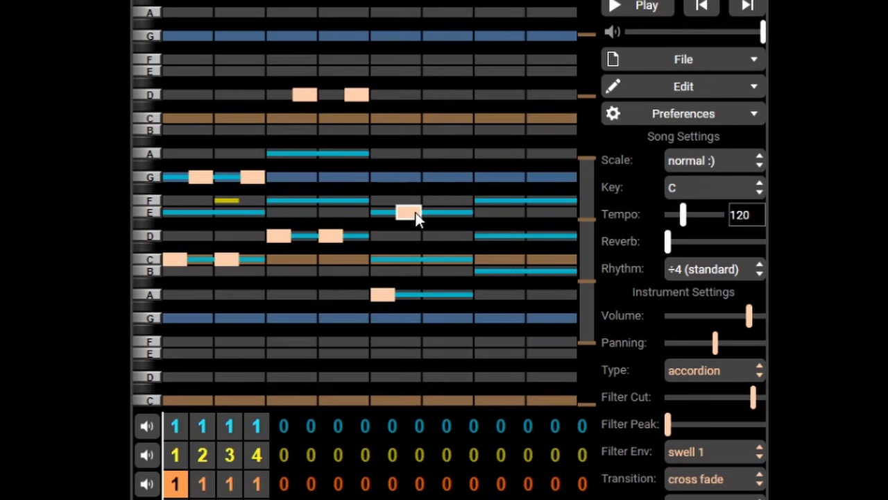
pyautogui.click(445, 297)
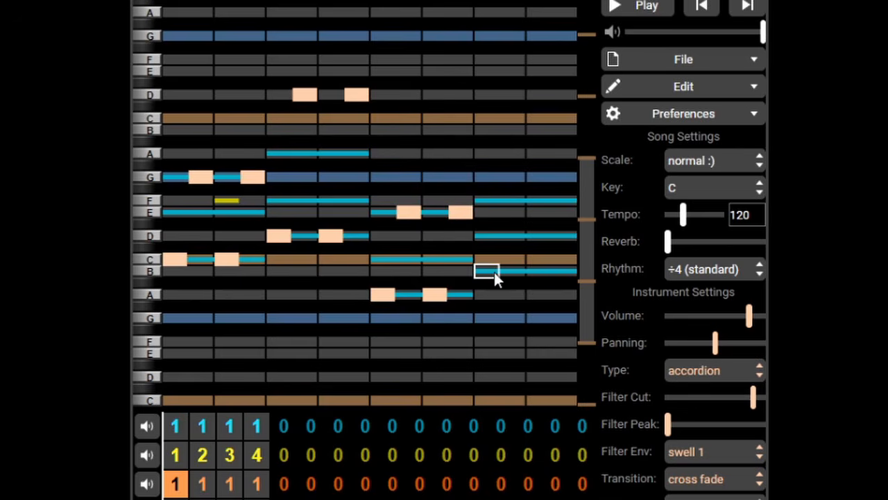
pyautogui.click(494, 272)
pyautogui.click(540, 271)
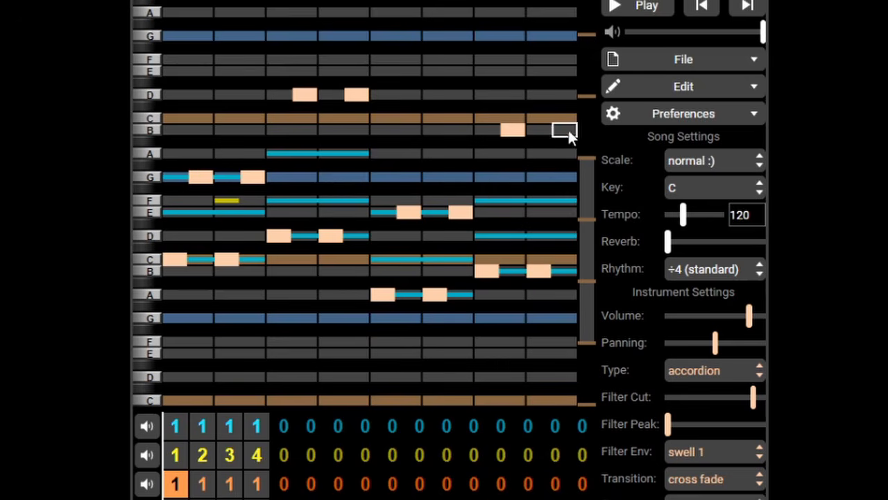
pyautogui.click(566, 130)
pyautogui.click(618, 7)
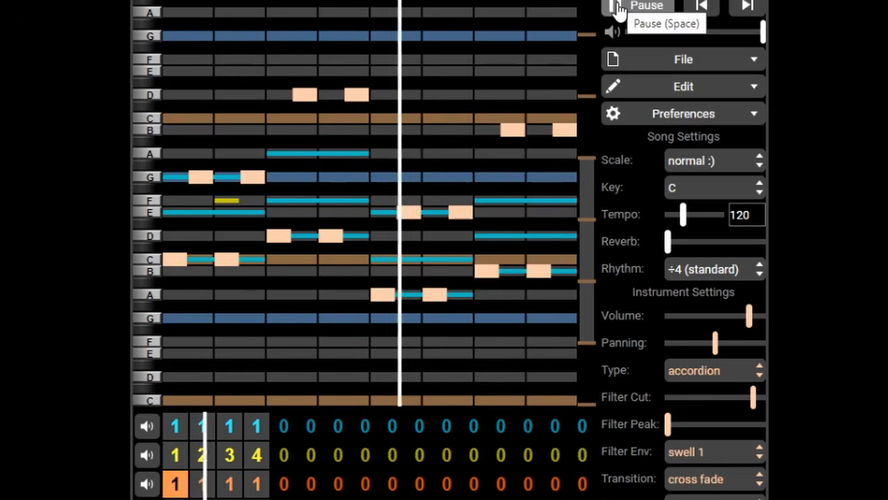
pyautogui.click(617, 5)
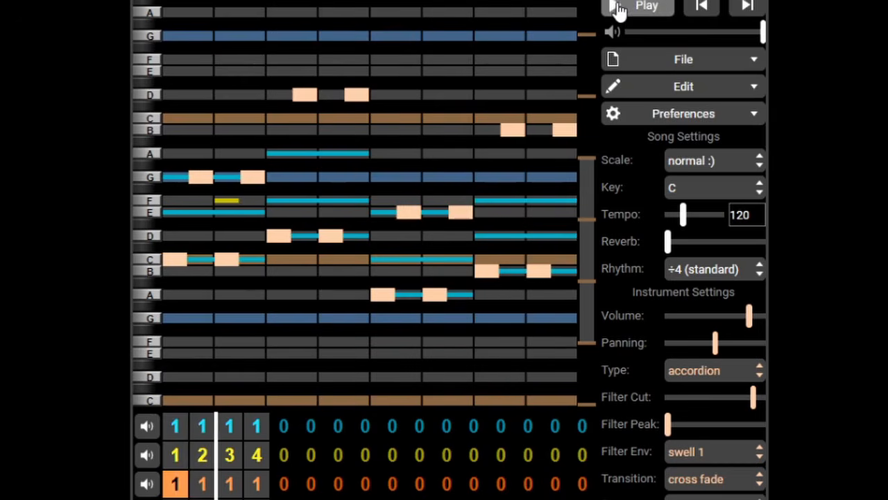
# Assign pattern 2 to the third channel's second bar and fill it with a copy of that channel's pattern 1
pyautogui.click(182, 489)
pyautogui.click(183, 479)
pyautogui.click(197, 490)
pyautogui.click(200, 486)
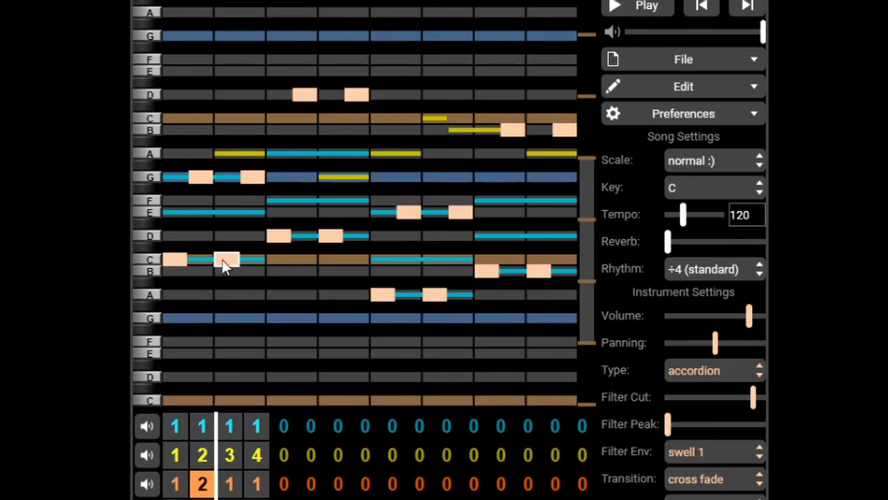
# In the third channel's pattern 2, lower the first high D to A and swap the first low A with the E after it
pyautogui.click(305, 94)
pyautogui.click(307, 153)
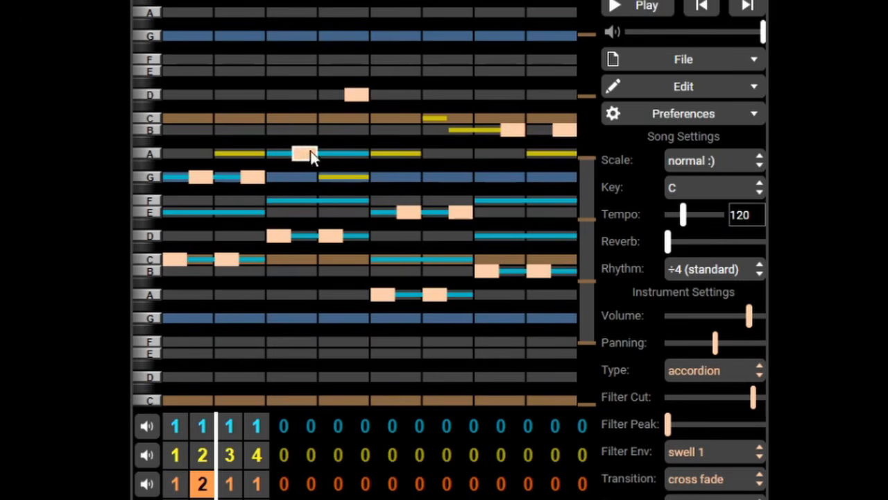
pyautogui.click(387, 296)
pyautogui.click(382, 211)
pyautogui.click(407, 212)
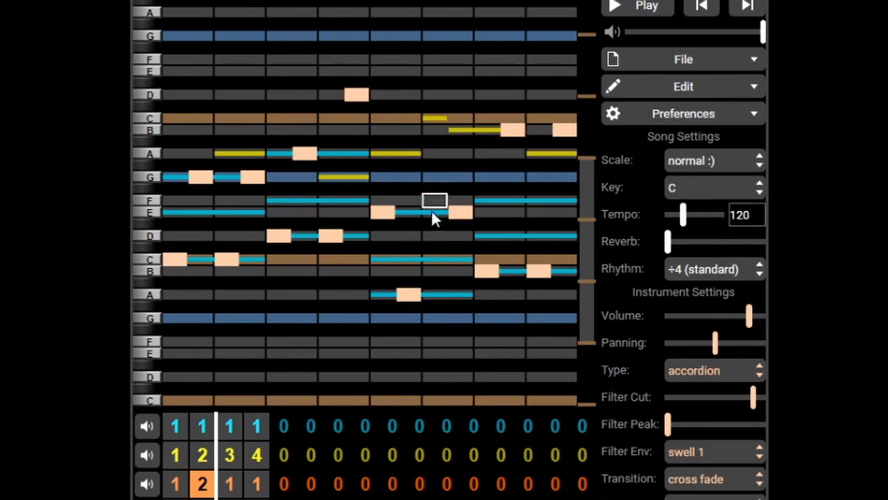
# Raise the next low A by an octave, replace the first high B with F, and play the pattern back
pyautogui.click(513, 130)
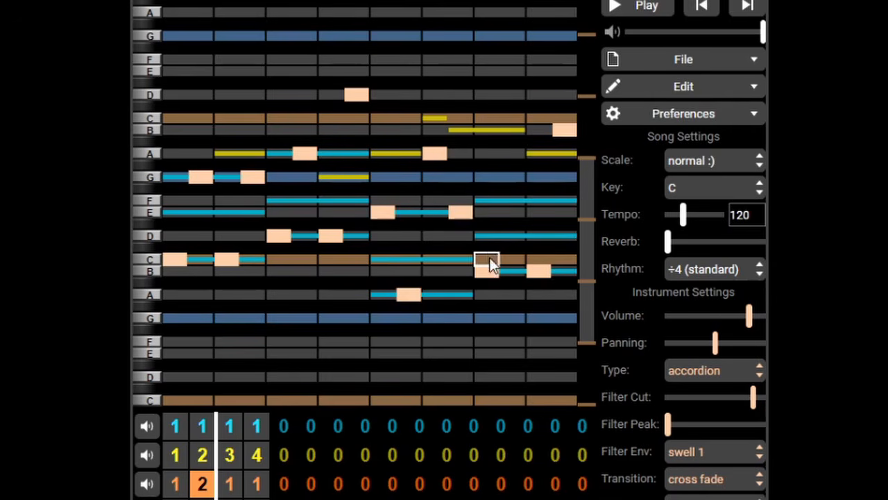
pyautogui.click(516, 181)
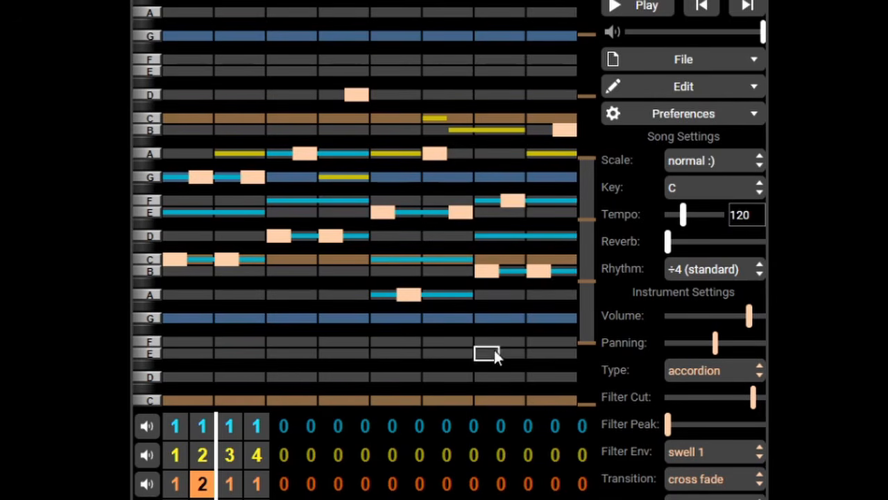
pyautogui.press('space')
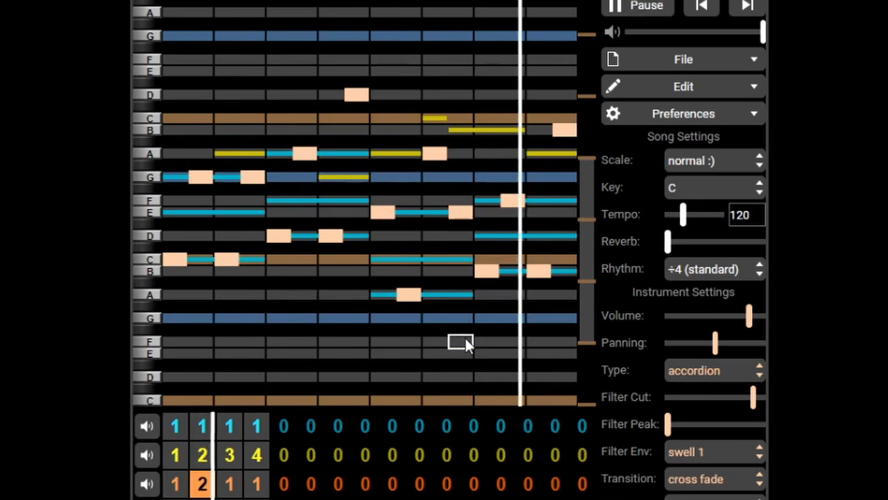
pyautogui.press('space')
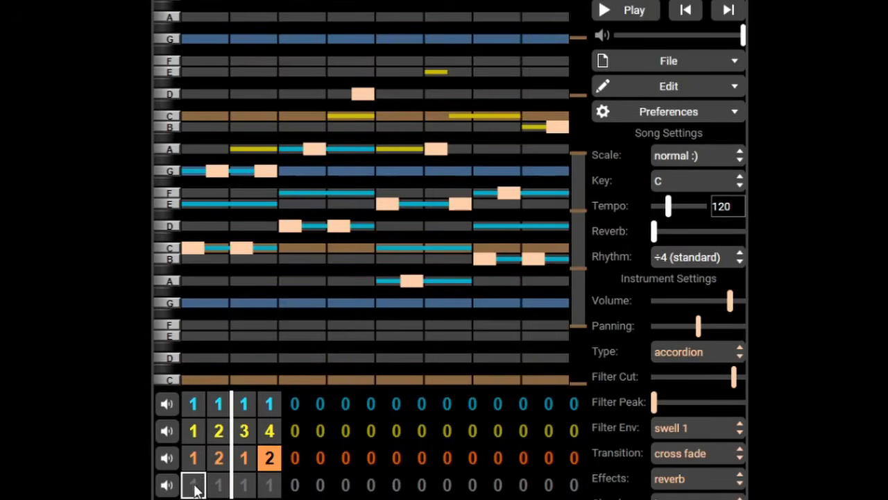
# Open the first bar of the drum channel
pyautogui.click(195, 485)
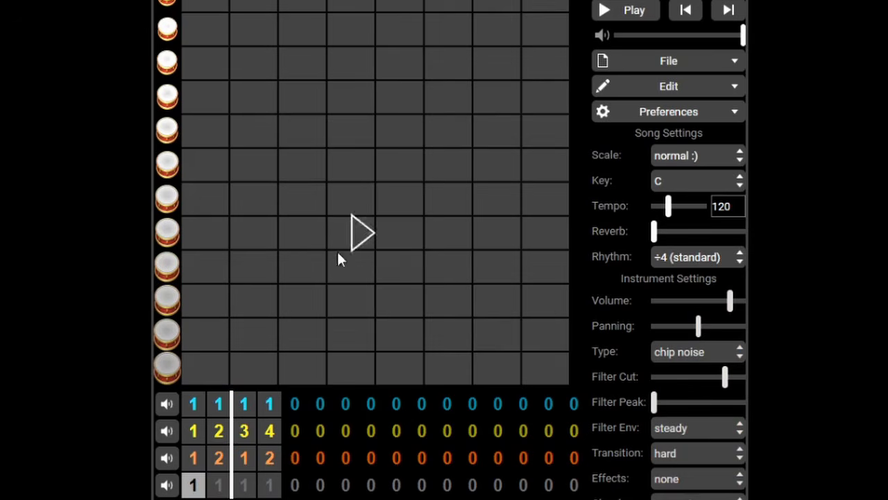
pyautogui.click(238, 236)
pyautogui.click(414, 131)
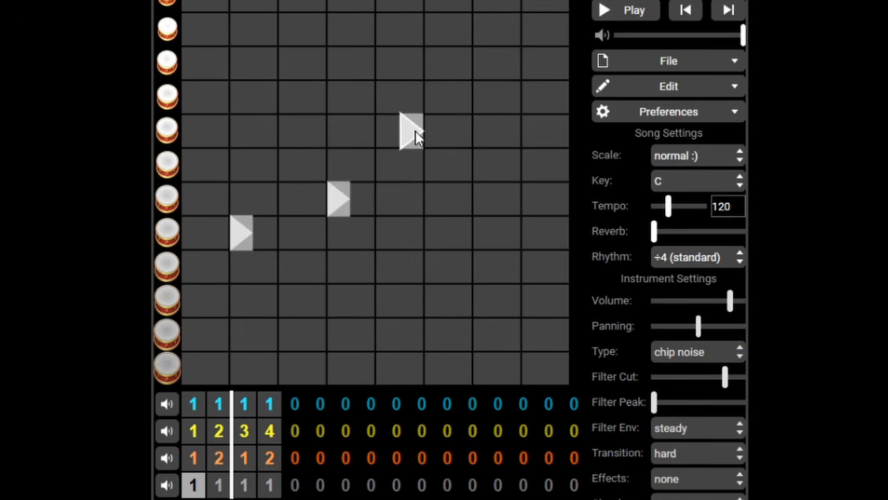
pyautogui.click(239, 234)
pyautogui.click(338, 199)
pyautogui.click(407, 143)
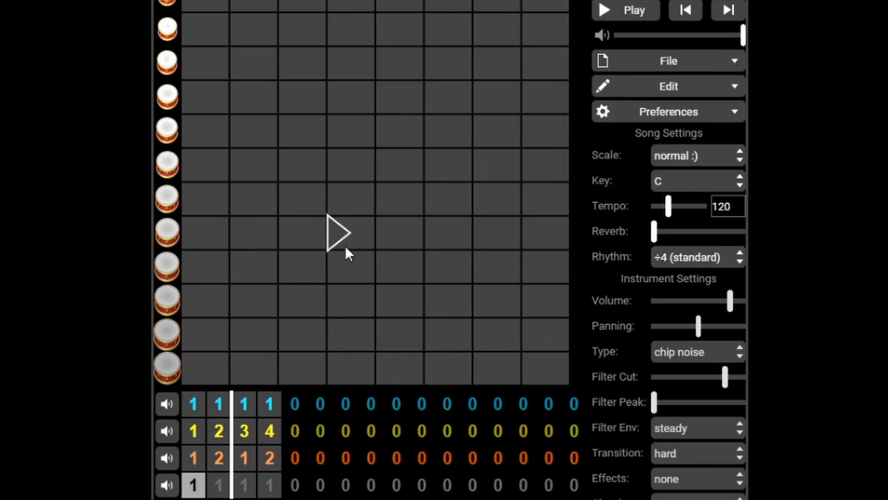
# Try the standard drumset preset on the drum channel and switch back to chip noise
pyautogui.click(728, 353)
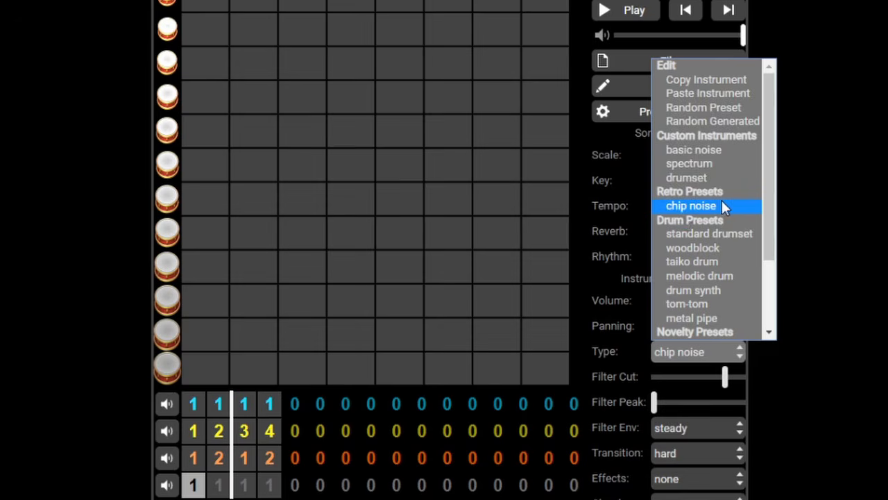
pyautogui.click(731, 233)
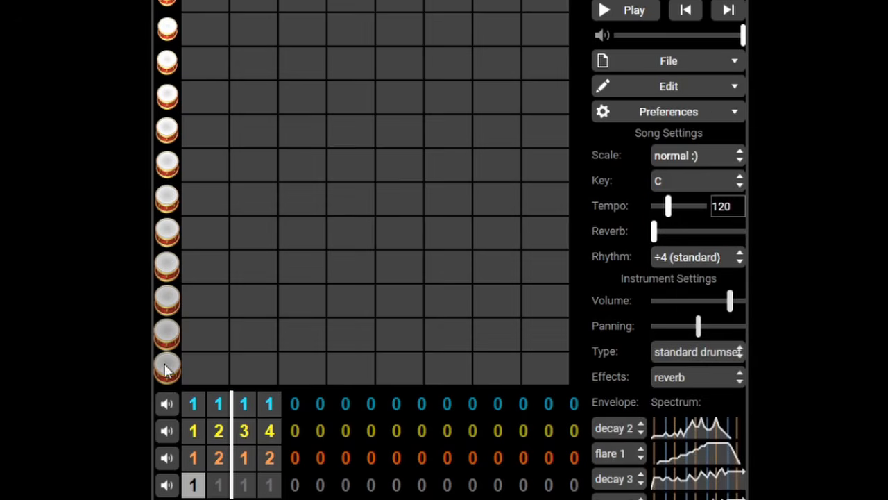
pyautogui.scroll(-1, 719, 277)
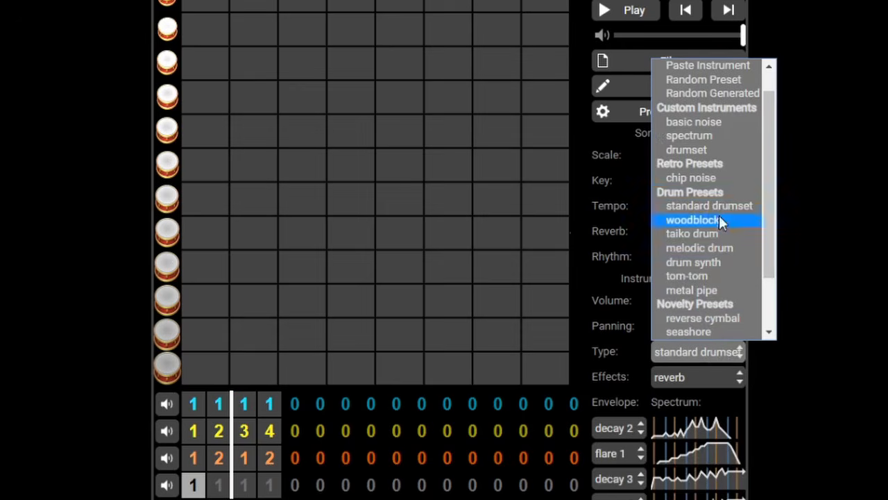
pyautogui.click(717, 179)
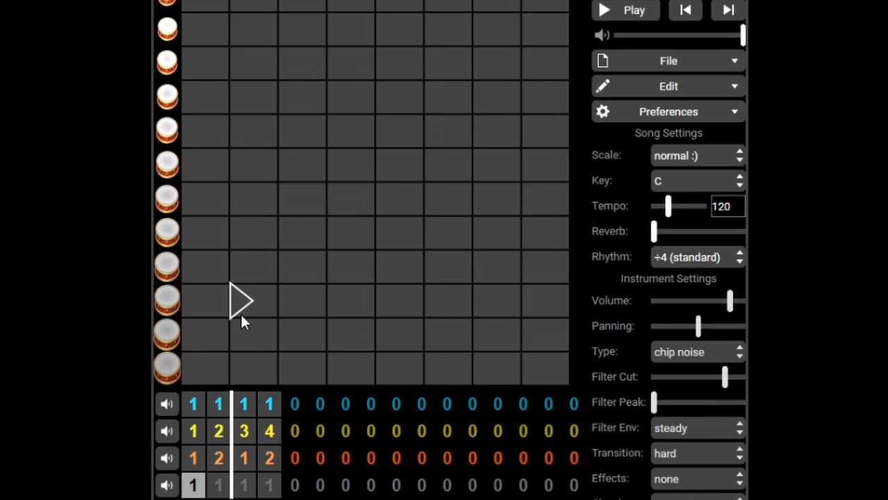
# Place low drum hits on beats 1, 3, 5 and 7, mid hits on 3 and 7, high hits on even beats, and start playback
pyautogui.click(198, 331)
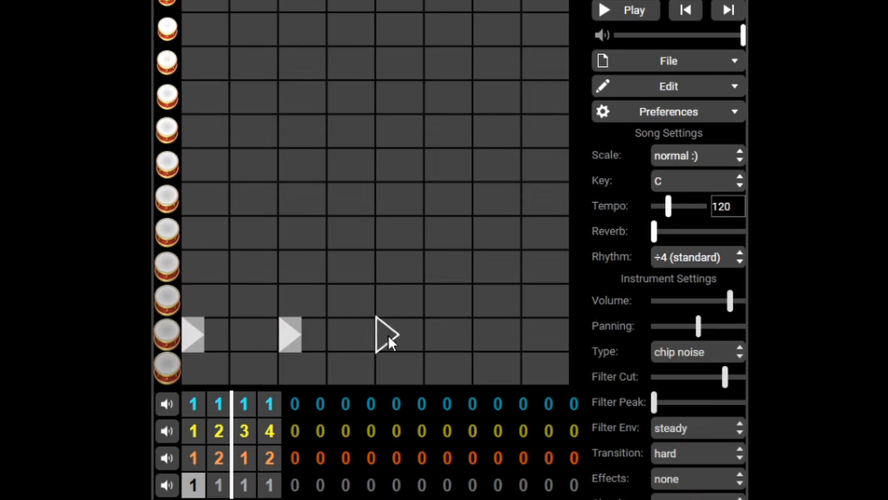
pyautogui.click(287, 199)
pyautogui.click(483, 199)
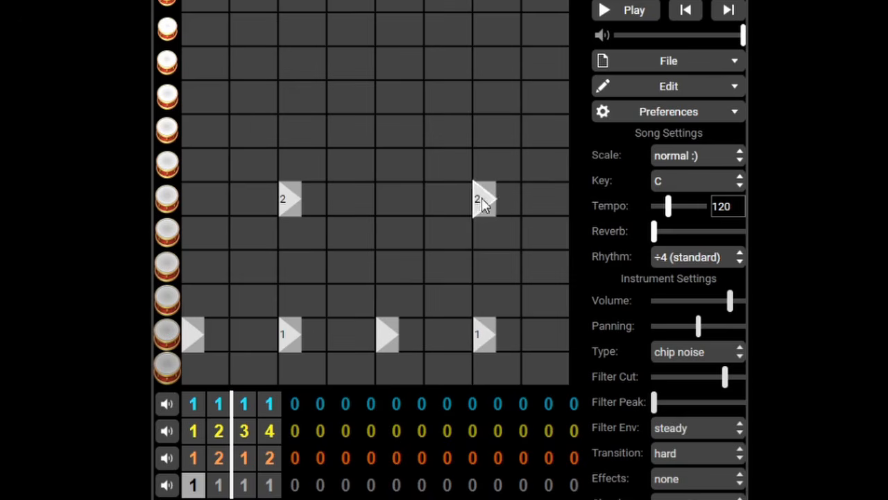
pyautogui.click(333, 98)
pyautogui.click(433, 100)
pyautogui.click(532, 97)
pyautogui.press('space')
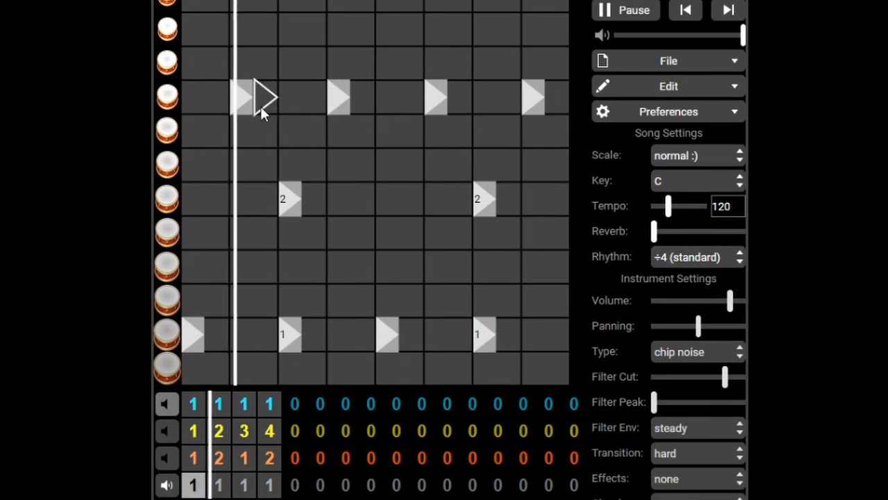
# Shorten the high drum hits to half length and add a second short hit within each even beat
pyautogui.moveTo(250, 103); pyautogui.dragTo(241, 104)
pyautogui.moveTo(347, 102); pyautogui.dragTo(336, 102)
pyautogui.click(345, 102)
pyautogui.moveTo(444, 102); pyautogui.dragTo(433, 101)
pyautogui.moveTo(541, 99); pyautogui.dragTo(530, 99)
pyautogui.click(455, 98)
pyautogui.click(552, 100)
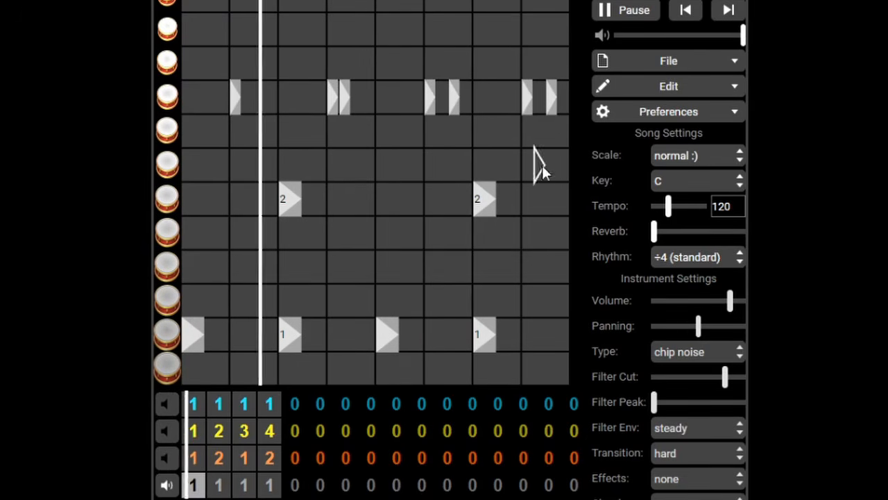
pyautogui.click(257, 100)
# Assign pattern 2 to the drum channel's second bar, paste the copied drum pattern, and vary the high hits in its fourth beat
pyautogui.click(219, 485)
pyautogui.press('2')
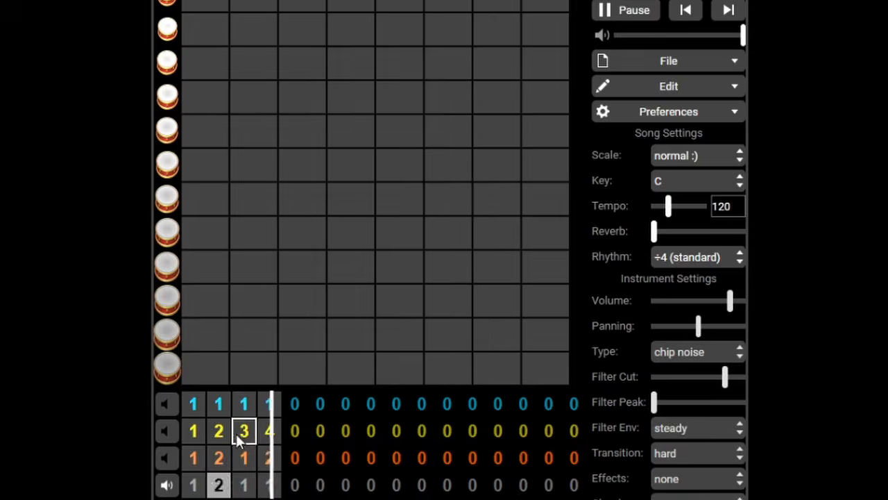
pyautogui.press('v')
pyautogui.click(345, 97)
pyautogui.click(356, 98)
pyautogui.click(367, 96)
# Assign pattern 3 to the drum channel's fourth bar, paste the drum pattern, and end it with beat-long high and low hits on beat 8
pyautogui.click(270, 483)
pyautogui.press('3')
pyautogui.press('v')
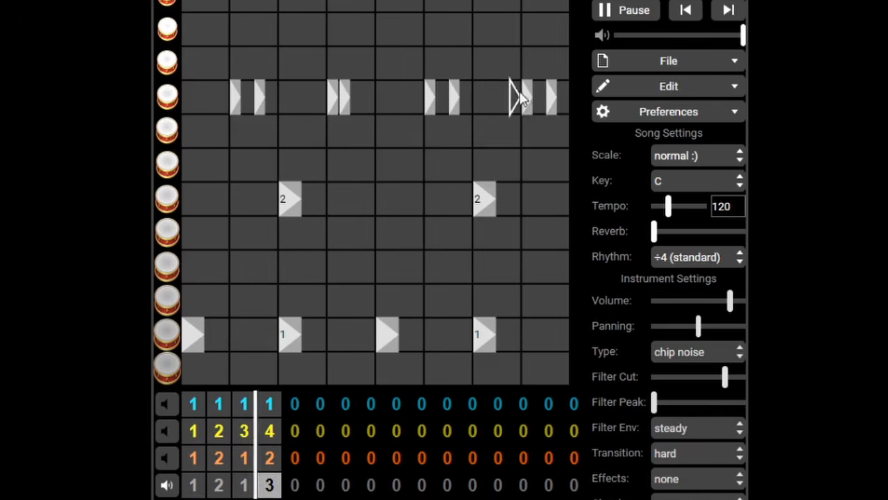
pyautogui.click(526, 97)
pyautogui.moveTo(490, 200)
pyautogui.mouseDown()
pyautogui.moveTo(564, 200)
pyautogui.moveTo(479, 207)
pyautogui.mouseUp()
pyautogui.moveTo(516, 97); pyautogui.dragTo(564, 97)
pyautogui.click(505, 340)
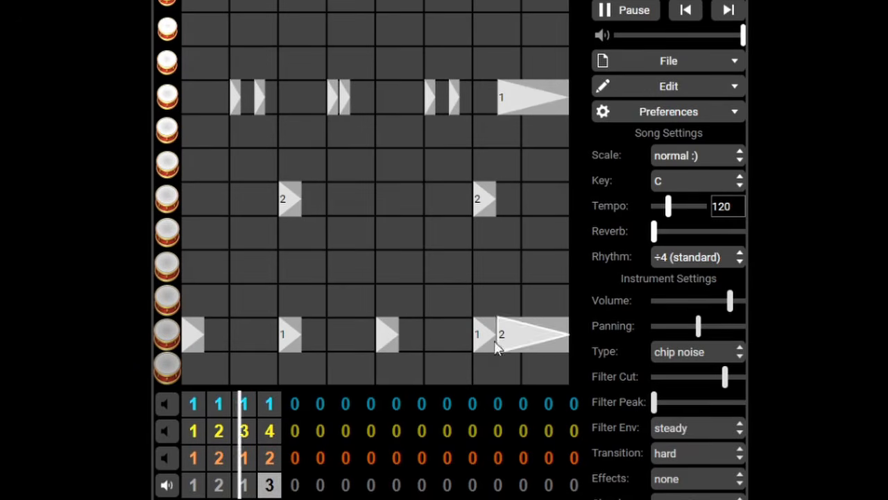
pyautogui.moveTo(504, 97); pyautogui.dragTo(528, 92)
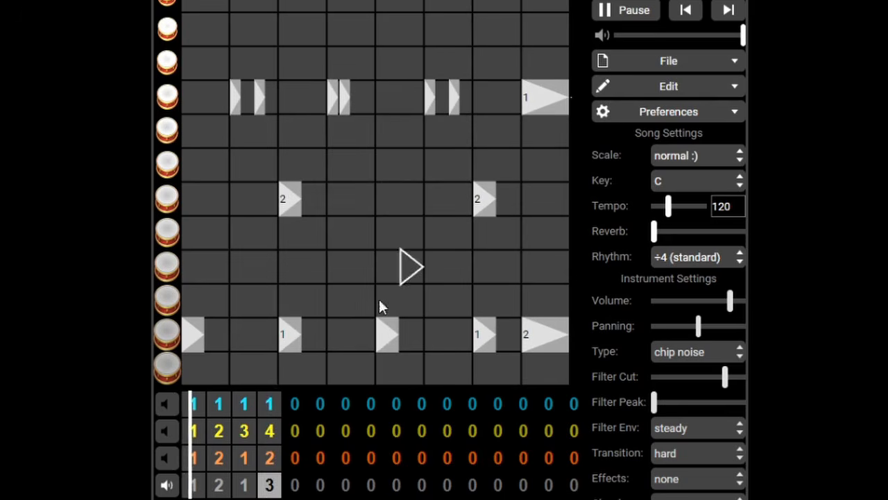
# Unmute the three pitch channels, listen to the full mix, and stop playback
pyautogui.click(166, 458)
pyautogui.click(166, 431)
pyautogui.click(166, 403)
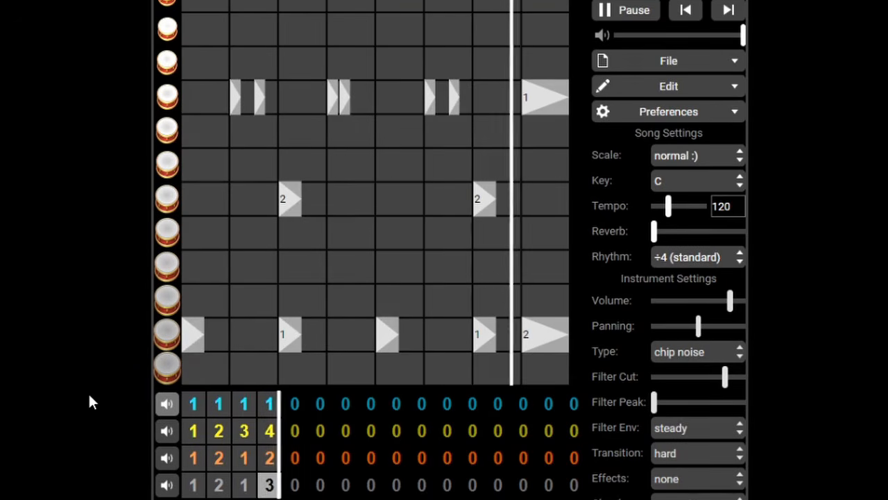
pyautogui.press('space')
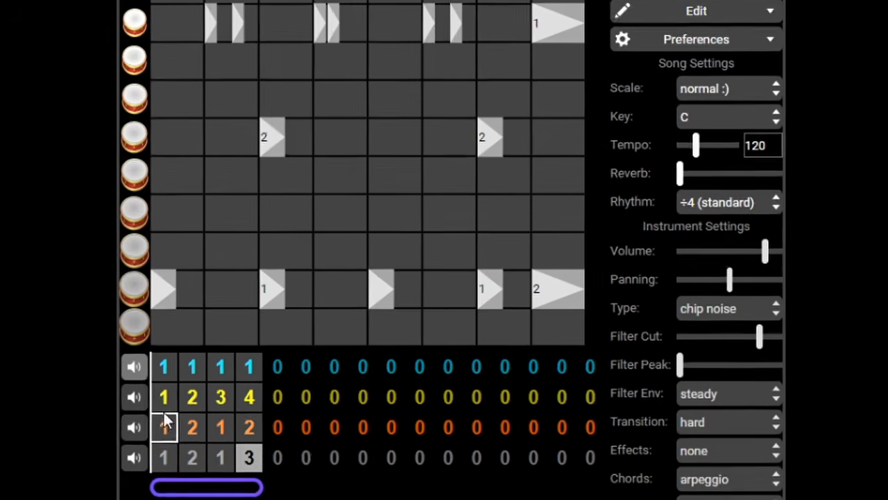
# Clear the second channel's first four bars by setting them to pattern 0
pyautogui.click(193, 431)
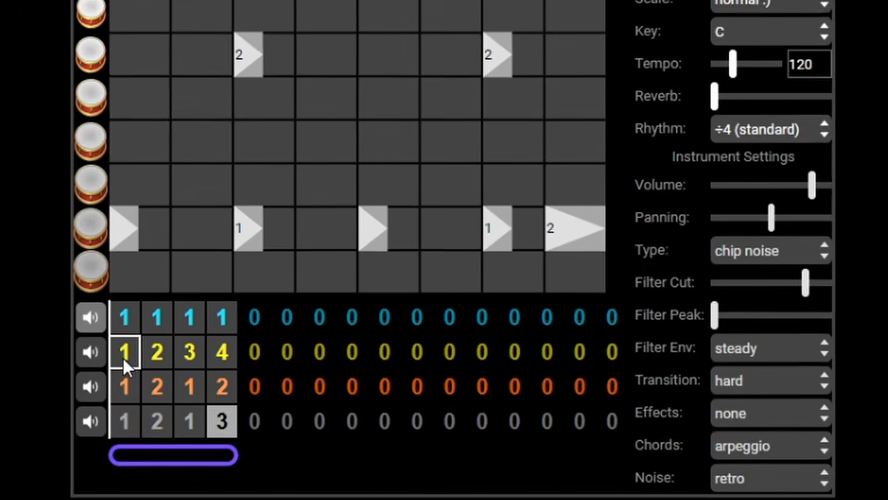
pyautogui.click(116, 350)
pyautogui.press('0')
pyautogui.click(150, 349)
pyautogui.press('0')
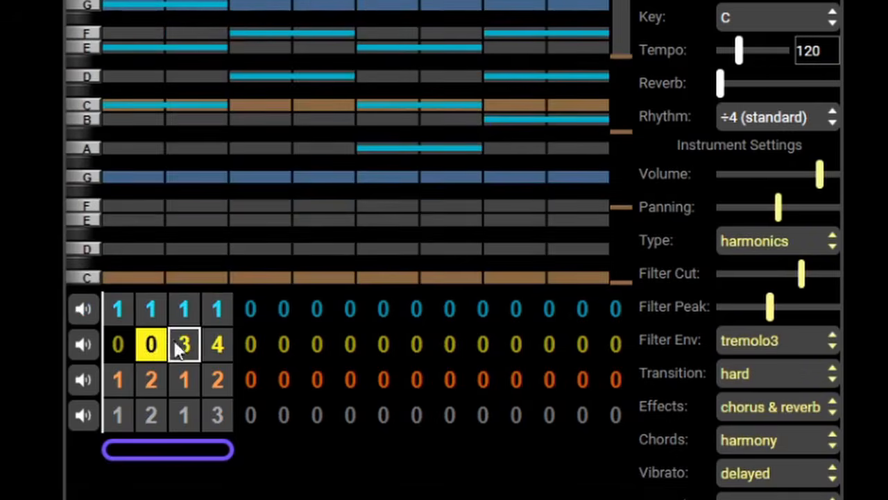
pyautogui.click(182, 348)
pyautogui.press('0')
pyautogui.click(215, 350)
pyautogui.press('0')
# Set the third channel's first four bars and the drum channel's first two bars to pattern 0
pyautogui.press('0')
pyautogui.click(212, 382)
pyautogui.press('0')
pyautogui.click(157, 415)
pyautogui.press('0')
pyautogui.click(123, 416)
pyautogui.press('0')
# Assign pattern 1 to the drum channel's bars 3 to 6 and to the first channel's bars 5 to 9
pyautogui.click(183, 416)
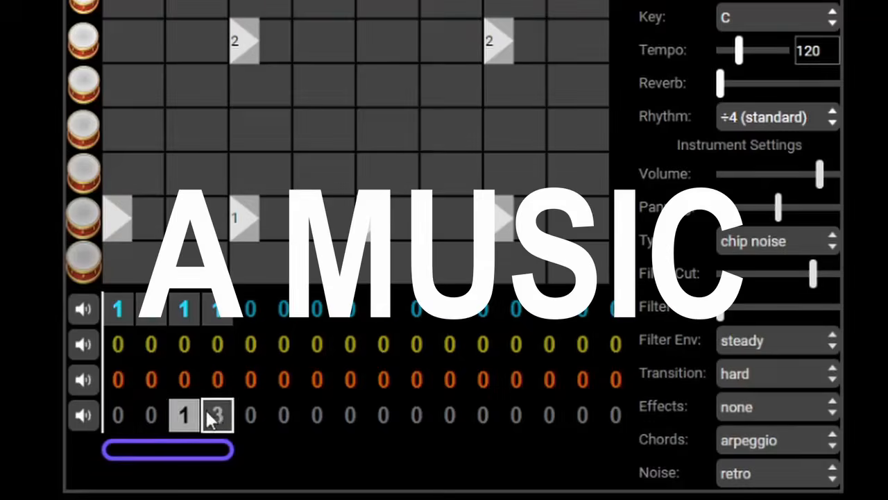
pyautogui.click(279, 415)
pyautogui.press('1')
pyautogui.moveTo(256, 313); pyautogui.dragTo(389, 310)
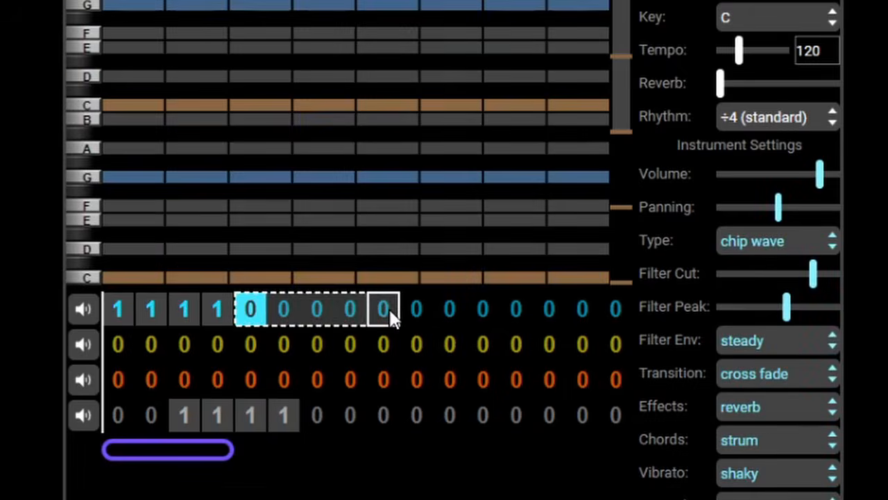
pyautogui.press('1')
# Assign pattern 1 to the third channel's bars 4 and 5
pyautogui.click(316, 343)
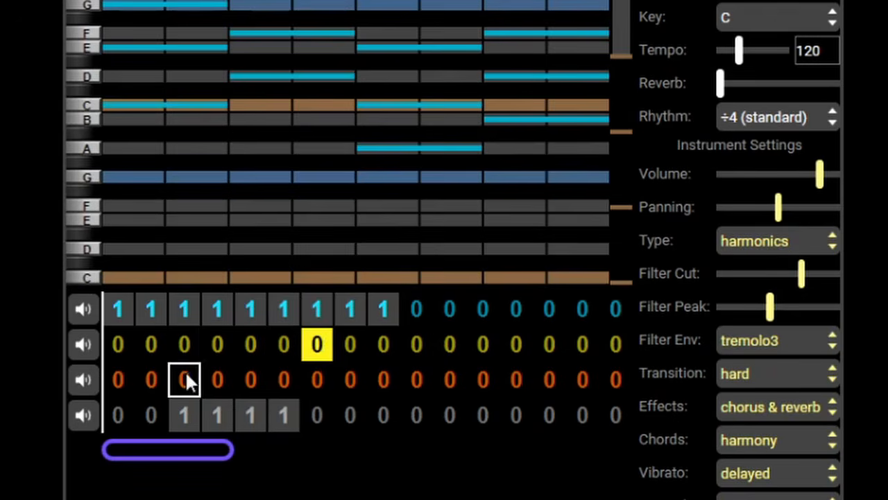
pyautogui.click(217, 380)
pyautogui.press('1')
pyautogui.click(251, 380)
pyautogui.press('1')
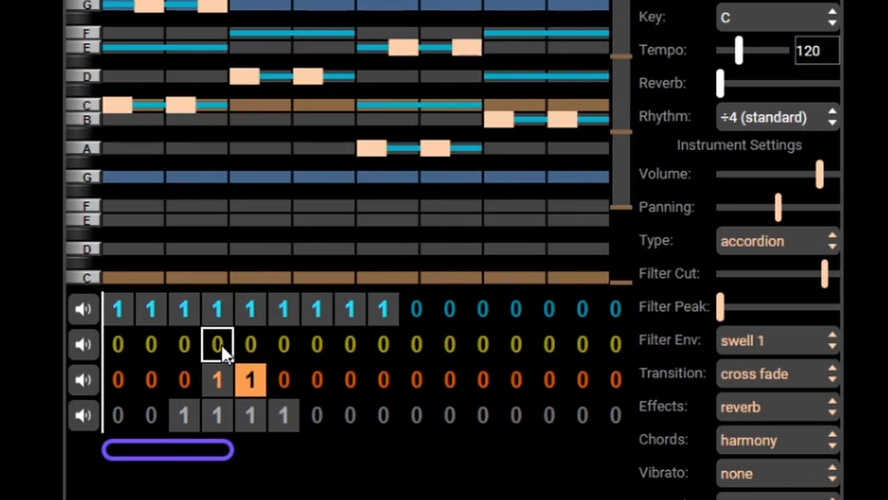
# Assign patterns 1, 2, 3 and 4 to the second channel's bars 5 to 8
pyautogui.click(257, 347)
pyautogui.press('1')
pyautogui.click(284, 343)
pyautogui.press('2')
pyautogui.click(316, 343)
pyautogui.press('3')
pyautogui.click(350, 343)
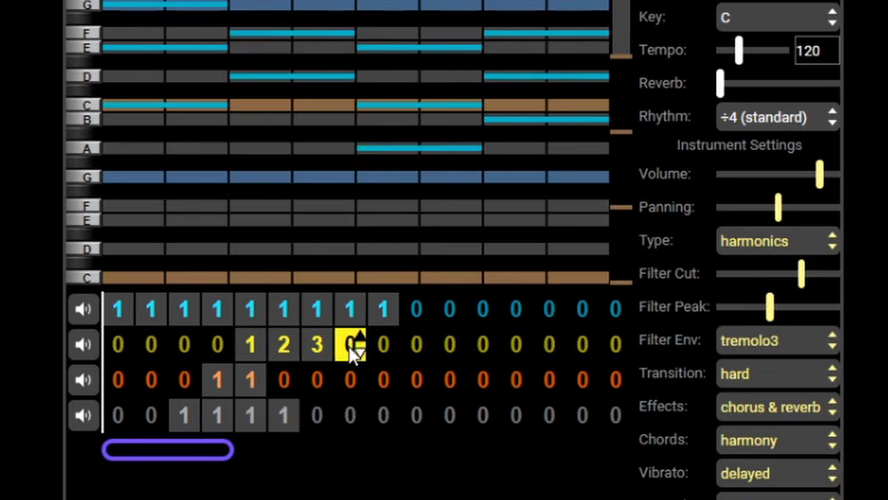
pyautogui.press('4')
# Assign pattern 1 to the third channel's bars 6 to 8 and clear the first channel's ninth bar
pyautogui.moveTo(284, 381); pyautogui.dragTo(391, 379)
pyautogui.press('1')
pyautogui.click(377, 316)
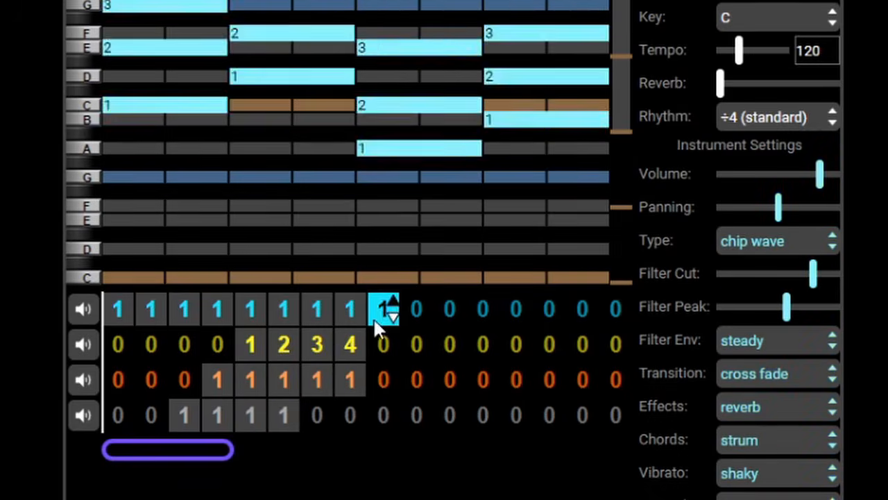
pyautogui.press('0')
# Set the drum channel's bars 6, 7 and 8 to patterns 2, 1 and 3
pyautogui.moveTo(319, 411)
pyautogui.mouseDown()
pyautogui.moveTo(345, 406)
pyautogui.moveTo(360, 422)
pyautogui.mouseUp()
pyautogui.press('1')
pyautogui.click(260, 419)
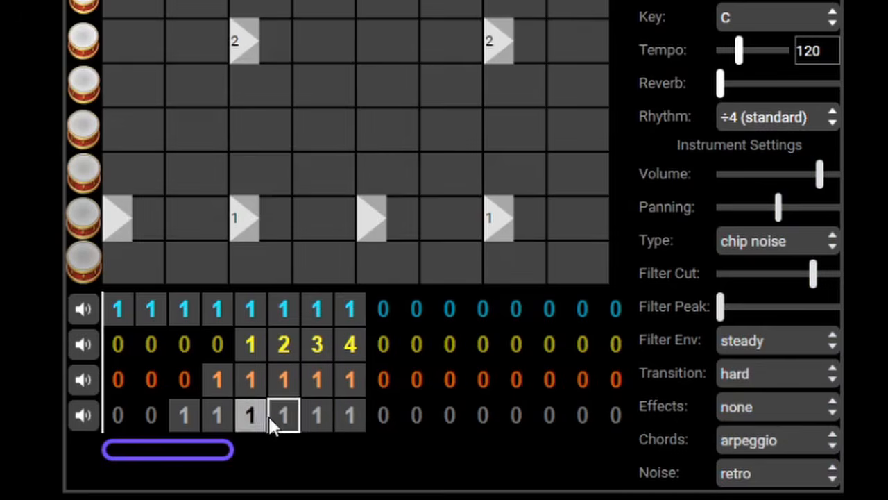
pyautogui.click(279, 418)
pyautogui.press('2')
pyautogui.click(318, 417)
pyautogui.click(356, 411)
pyautogui.press('2')
# Assign pattern 2 to the third channel's bars 6 and 8
pyautogui.click(284, 379)
pyautogui.press('2')
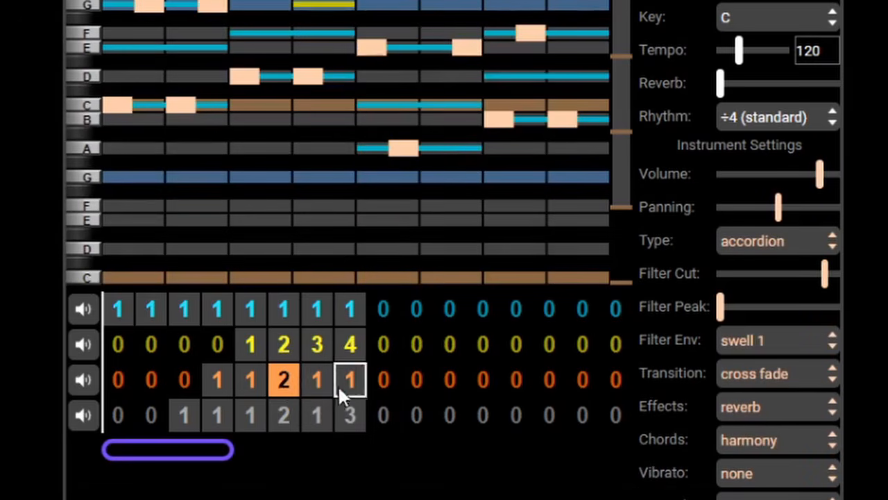
pyautogui.click(346, 381)
pyautogui.press('2')
# Set the loop range to bars 5 through 8 and move the playhead back four bars
pyautogui.moveTo(225, 450); pyautogui.dragTo(361, 450)
pyautogui.moveTo(139, 451); pyautogui.dragTo(244, 452)
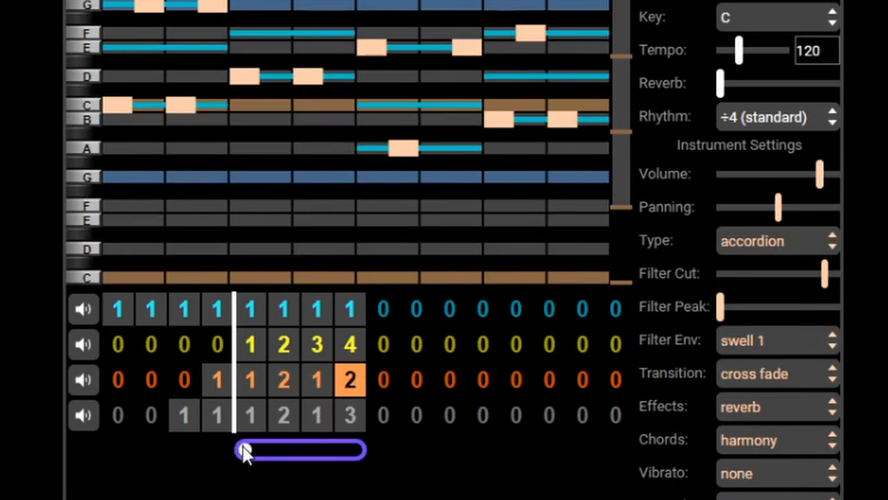
pyautogui.press('[')
pyautogui.press('[')
pyautogui.press('[')
pyautogui.press('[')
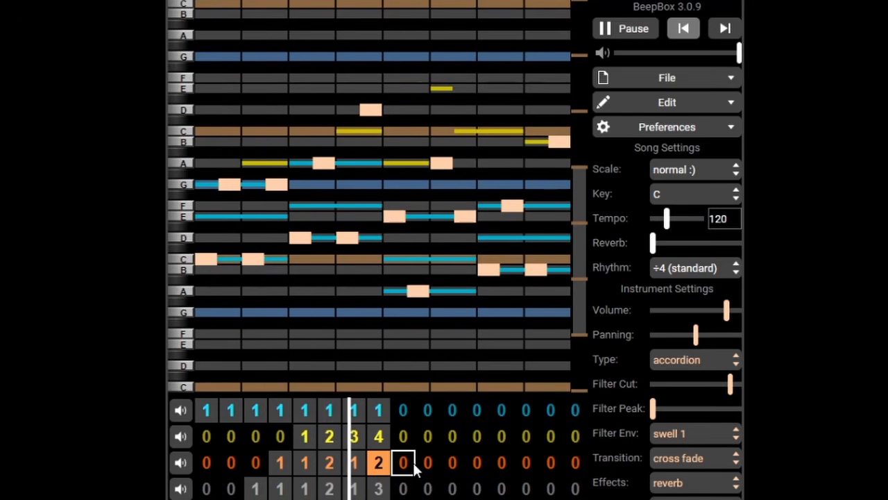
# Open the first channel's fifth bar, try the first chord's G an octave higher, and raise the chord's E by an octave instead
pyautogui.click(304, 410)
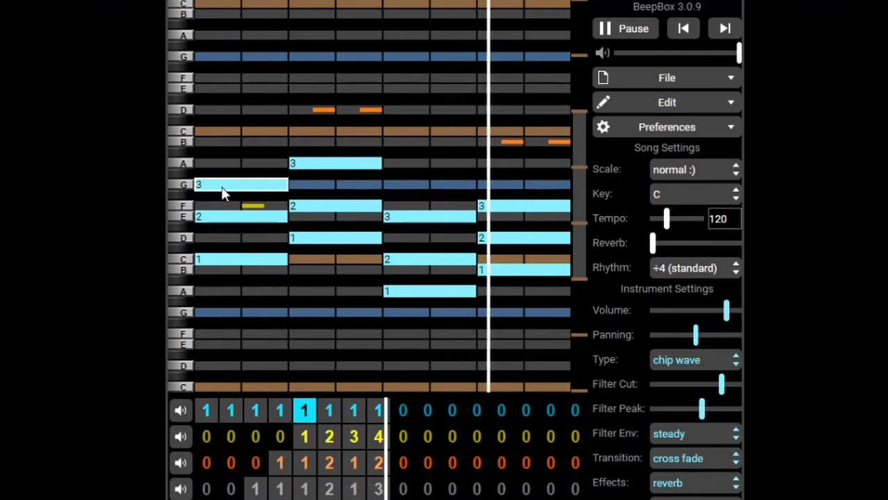
pyautogui.press('space')
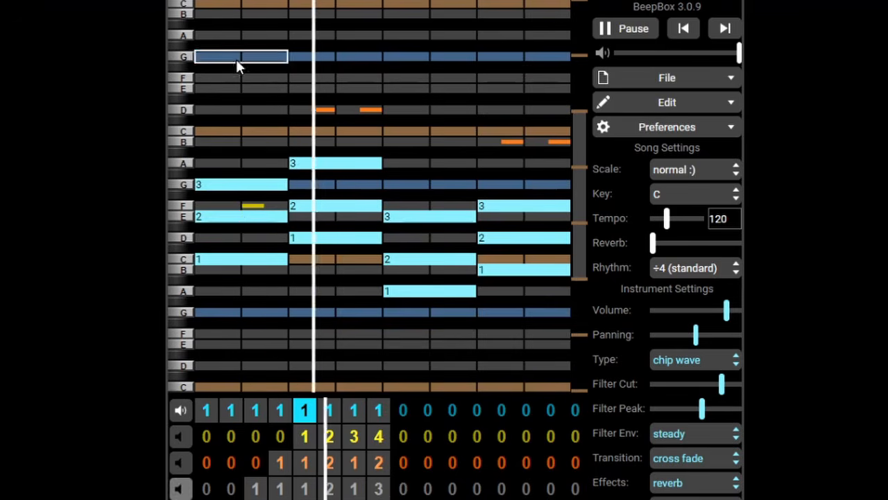
pyautogui.click(237, 58)
pyautogui.click(240, 185)
pyautogui.click(227, 57)
pyautogui.click(229, 216)
pyautogui.click(230, 184)
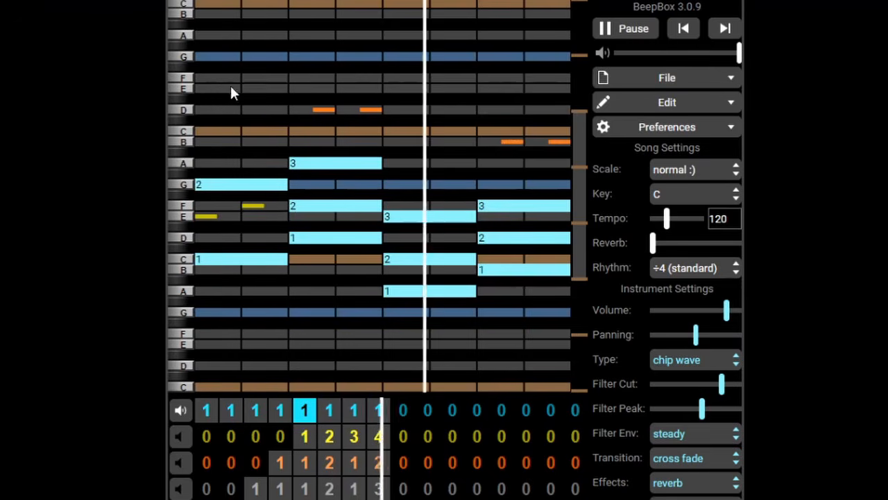
pyautogui.click(232, 88)
# Try the second chord's F an octave lower, and place it an octave higher instead
pyautogui.click(312, 207)
pyautogui.click(322, 334)
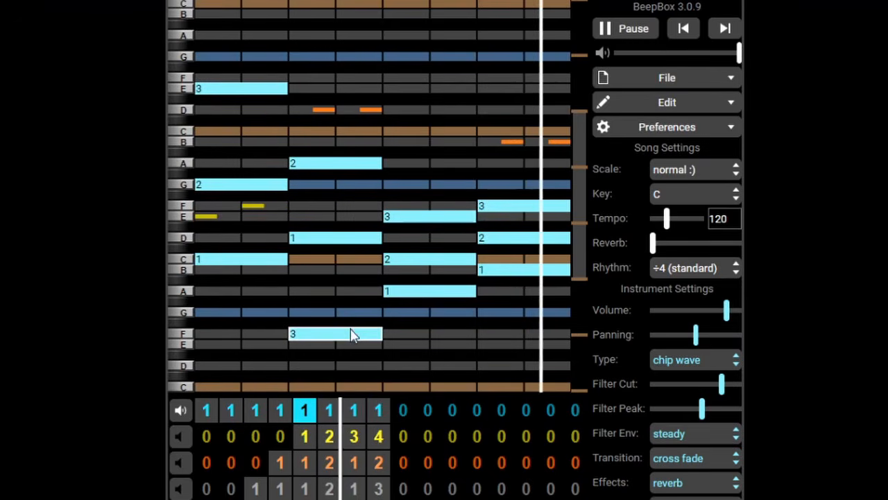
pyautogui.click(360, 333)
pyautogui.click(330, 206)
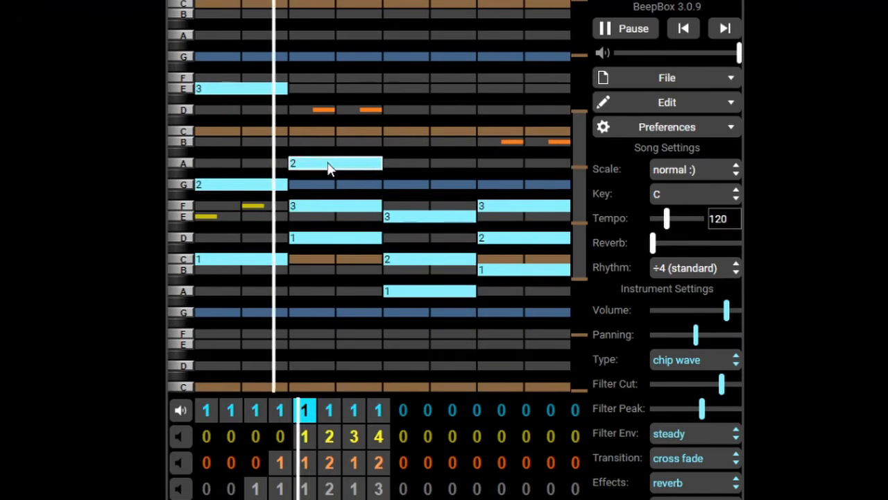
pyautogui.click(324, 206)
pyautogui.click(333, 78)
# Raise the third chord's C and the fourth chord's B by an octave, and lower the fourth chord's F by an octave
pyautogui.click(425, 263)
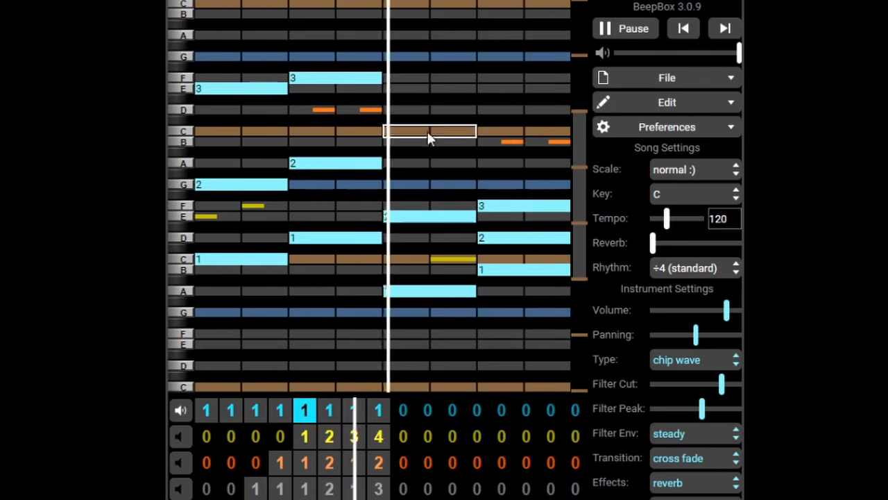
pyautogui.click(429, 132)
pyautogui.click(505, 271)
pyautogui.click(506, 142)
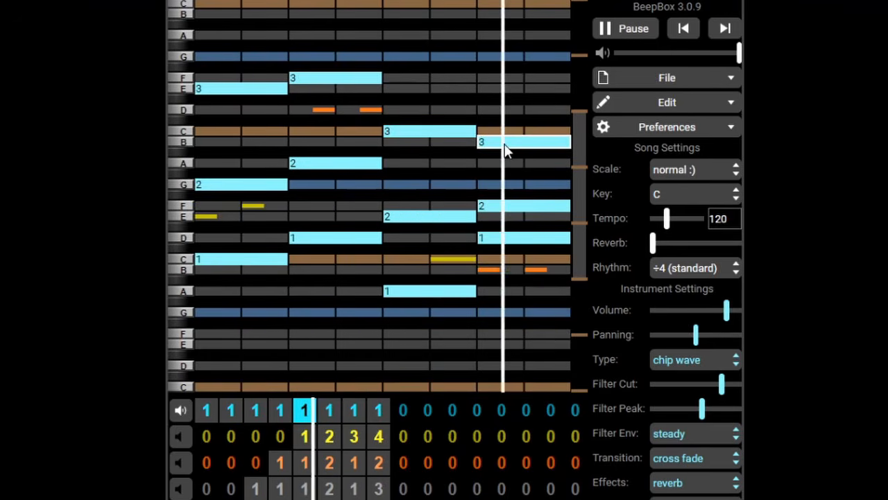
pyautogui.click(514, 207)
pyautogui.click(517, 334)
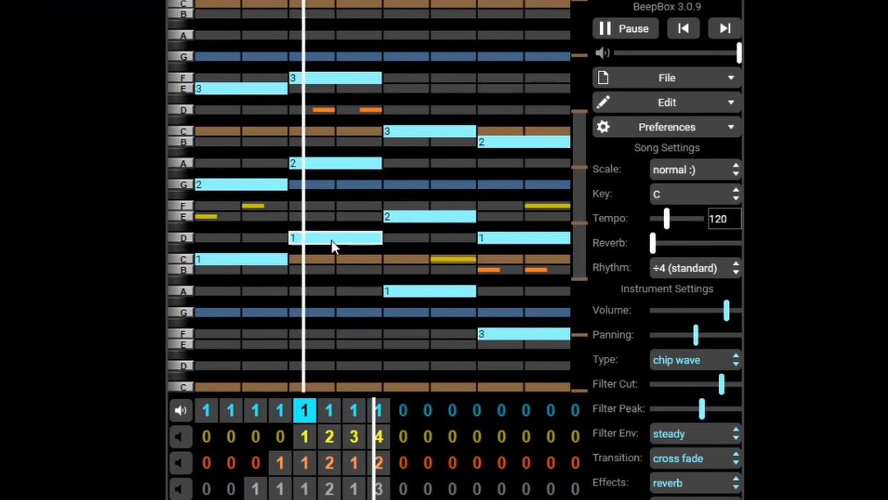
# Unmute the second, third and drum channels, listen to the full mix, and stop playback
pyautogui.click(184, 438)
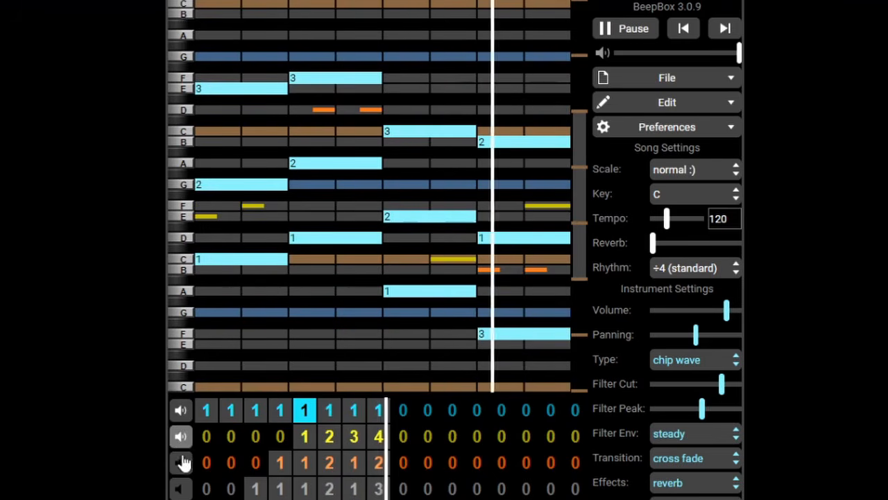
pyautogui.click(183, 462)
pyautogui.click(182, 487)
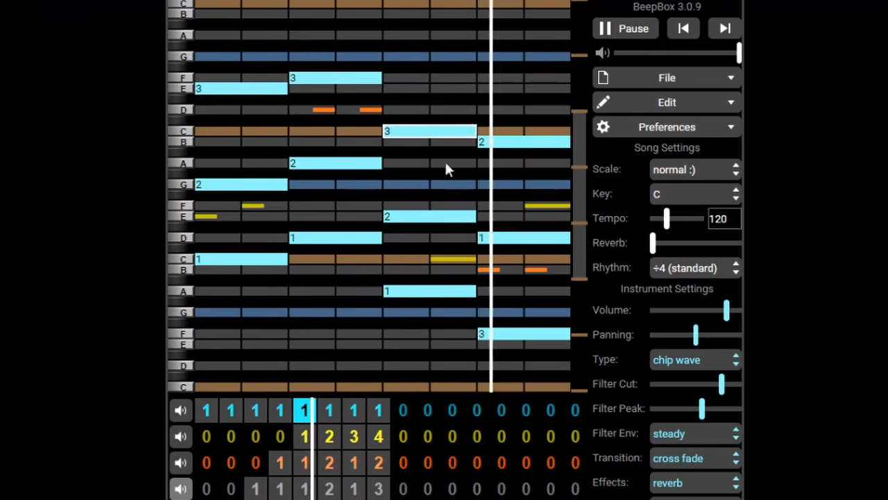
pyautogui.press('space')
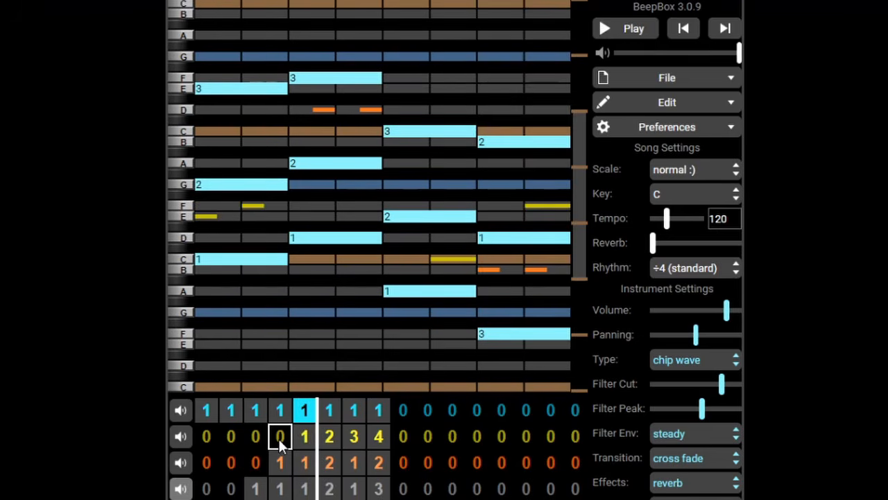
# Assign pattern 3 to the third channel's third bar and add two swelling C notes an octave apart over its last four beats
pyautogui.click(277, 439)
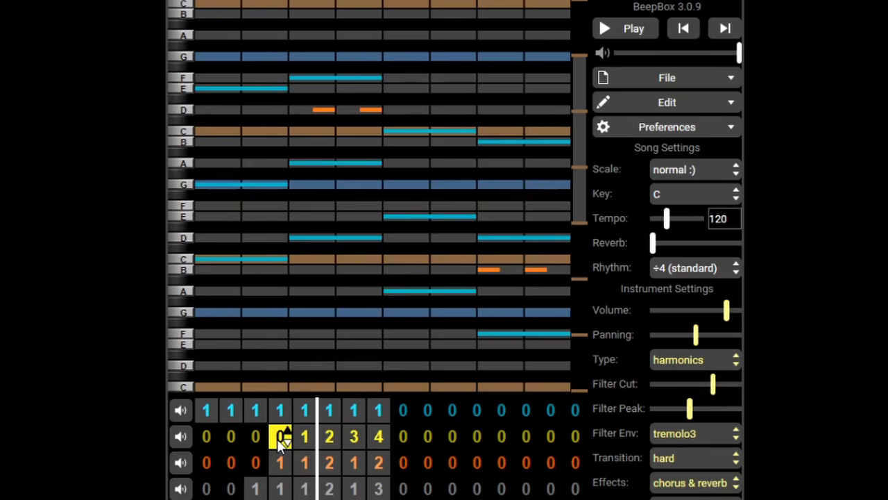
pyautogui.click(252, 462)
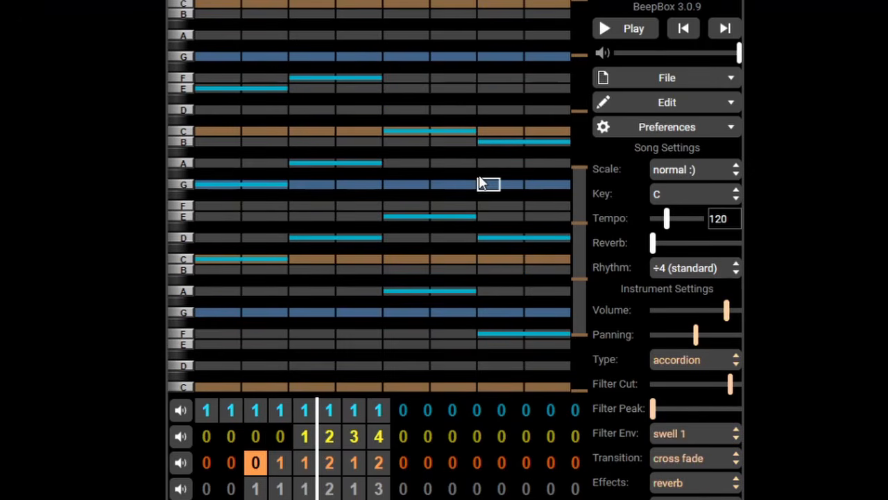
pyautogui.click(278, 463)
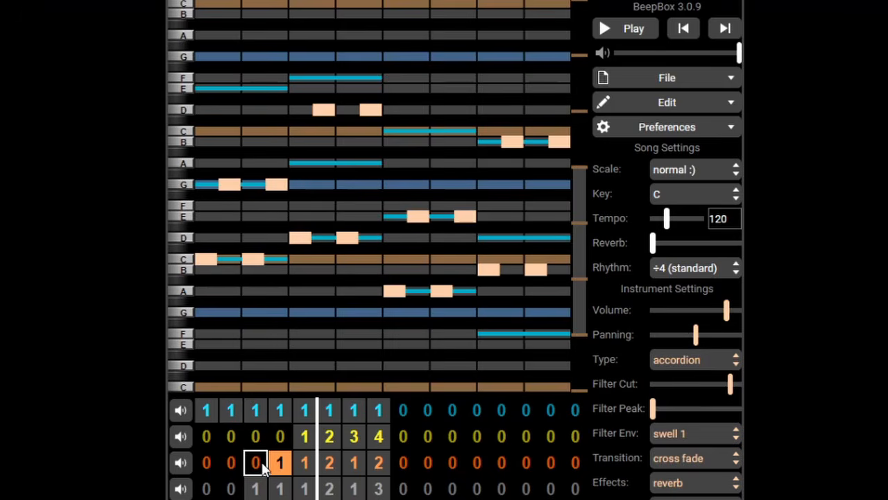
pyautogui.click(255, 463)
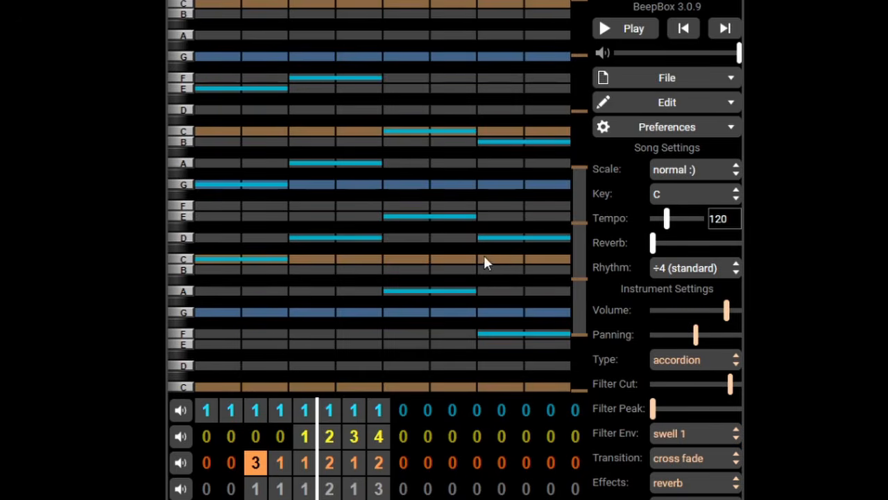
pyautogui.moveTo(486, 260); pyautogui.dragTo(565, 264)
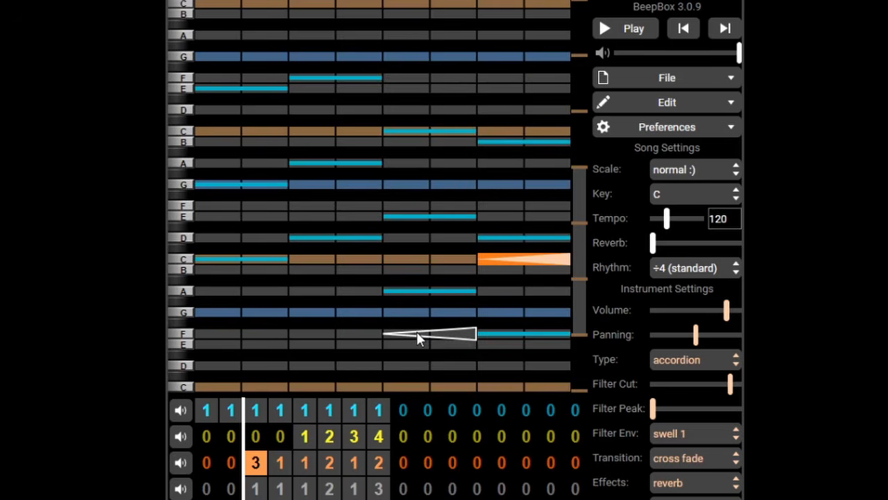
pyautogui.press('space')
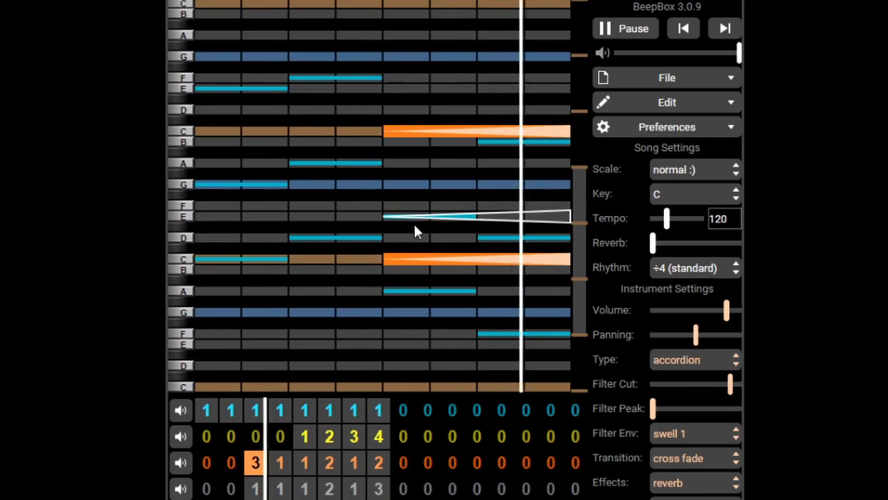
pyautogui.press('space')
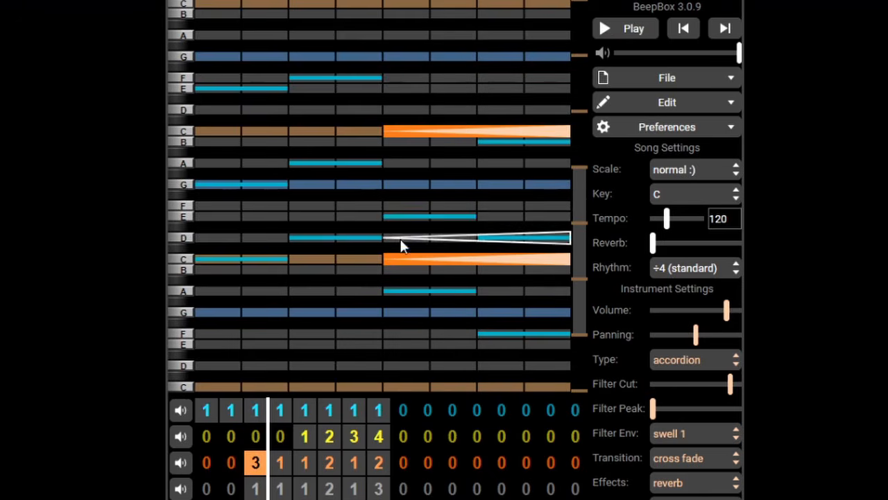
# Assign pattern 4 to the drum channel's second bar and add a low fading hit over its last three beats
pyautogui.click(256, 489)
pyautogui.click(231, 488)
pyautogui.press('4')
pyautogui.moveTo(517, 313); pyautogui.dragTo(565, 313)
pyautogui.moveTo(459, 312); pyautogui.dragTo(435, 312)
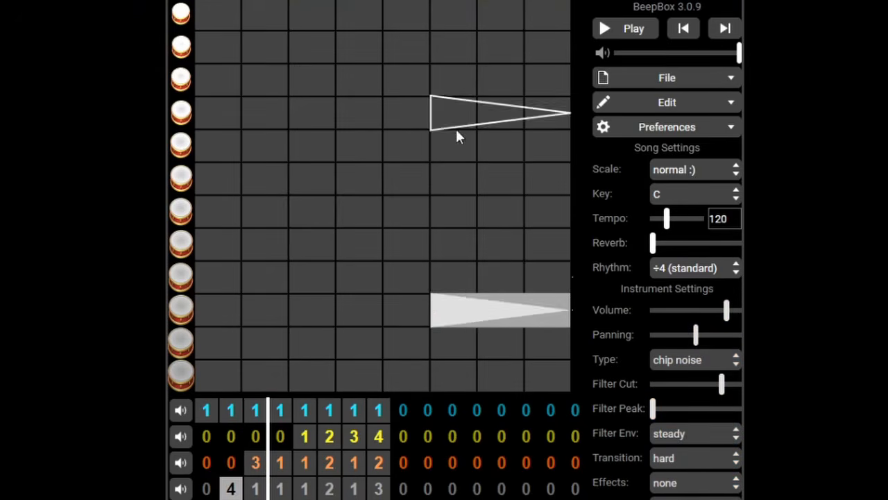
# Add a matching higher drum hit, make both hits swell in volume over only the last two beats, and play the result
pyautogui.click(455, 128)
pyautogui.moveTo(559, 115); pyautogui.dragTo(559, 63)
pyautogui.moveTo(439, 111); pyautogui.dragTo(439, 167)
pyautogui.moveTo(437, 115); pyautogui.dragTo(482, 114)
pyautogui.press('space')
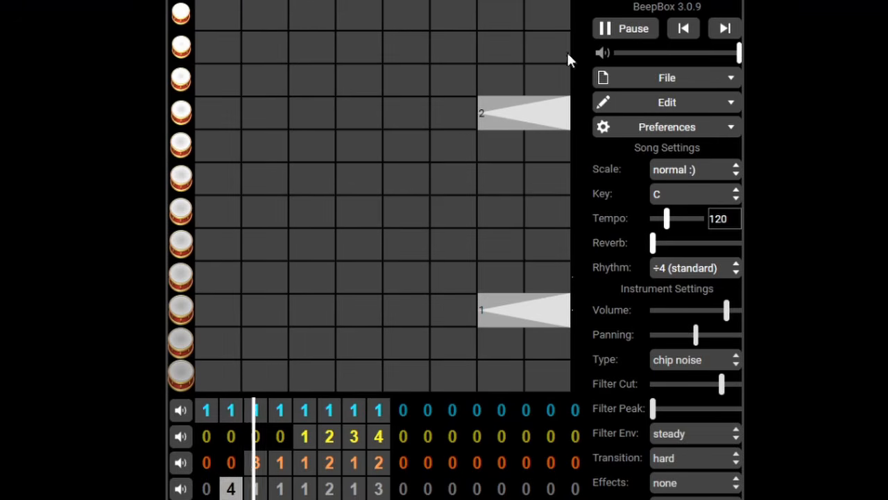
# Add a swelling low drum hit just before the fifth beat in drum patterns 1 and 3
pyautogui.click(354, 489)
pyautogui.click(372, 341)
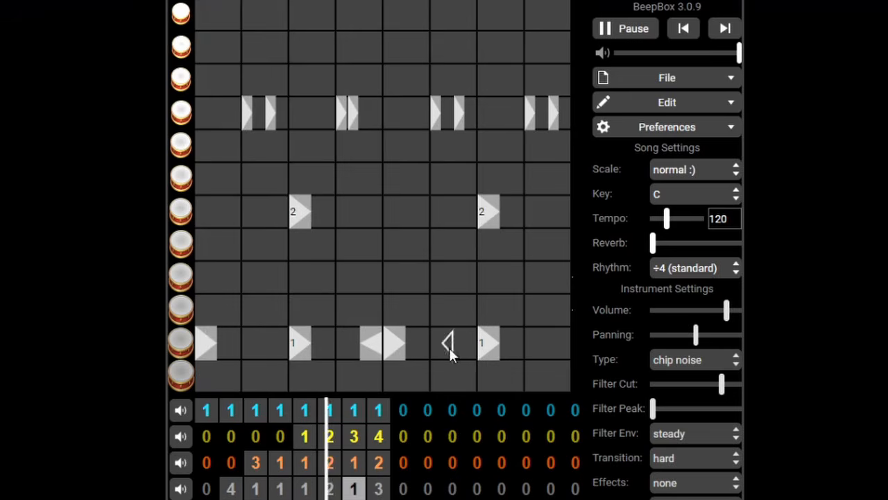
pyautogui.click(329, 489)
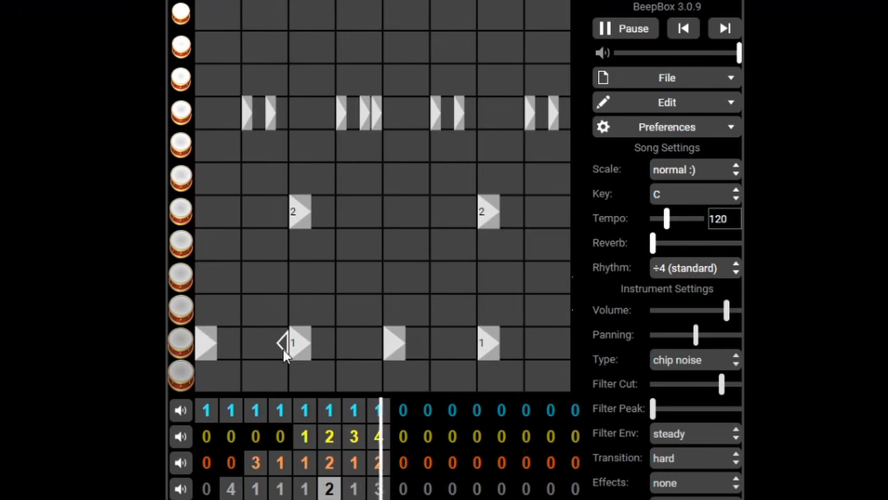
pyautogui.click(378, 488)
pyautogui.click(368, 342)
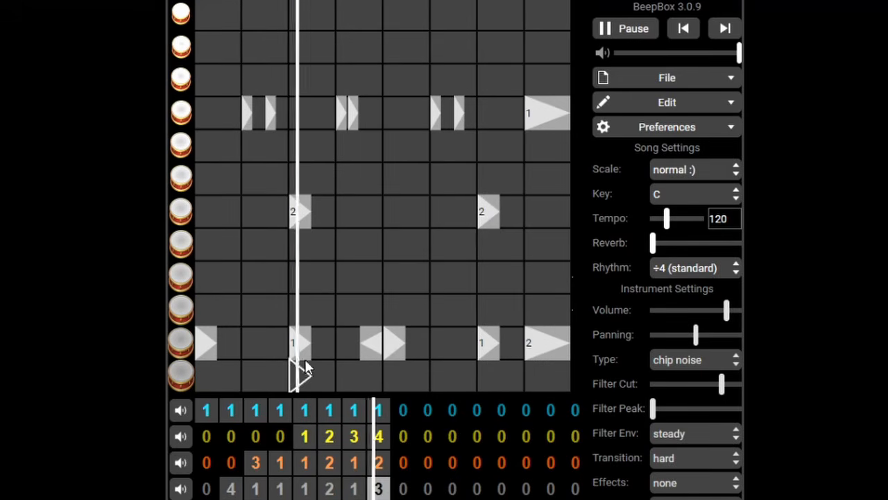
# In drum pattern 3, try swelling hits before the third and seventh beats, lengthen the first low hit to one beat, and stop playback
pyautogui.click(284, 343)
pyautogui.click(472, 343)
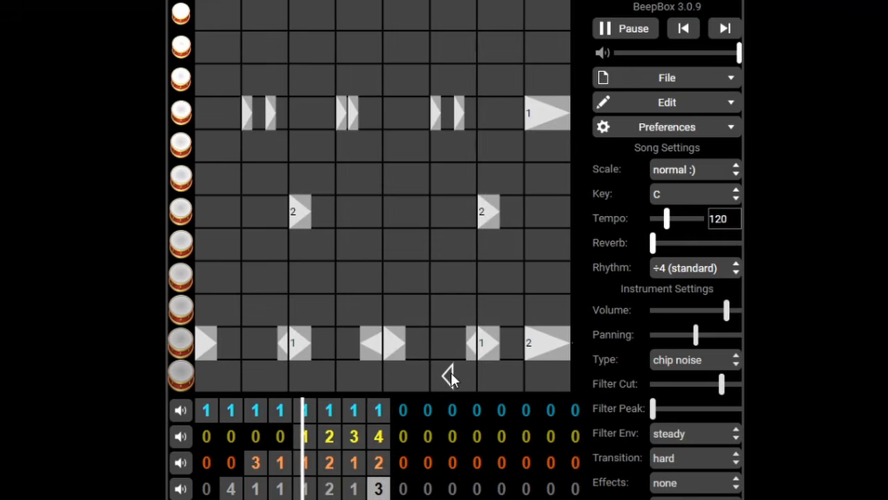
pyautogui.moveTo(215, 346); pyautogui.dragTo(234, 347)
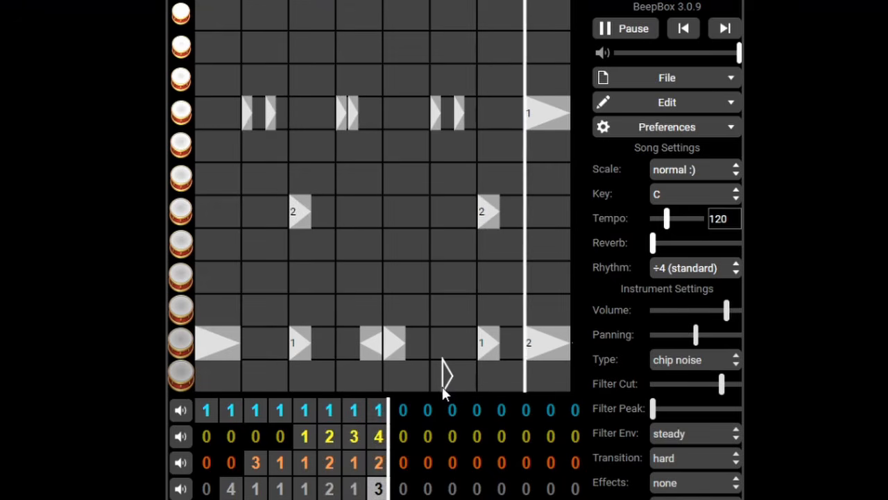
pyautogui.press('space')
# Copy bars 5 through 8 of all channels into bars 9 through 12 and extend the loop to bar 12
pyautogui.moveTo(304, 410); pyautogui.dragTo(379, 474)
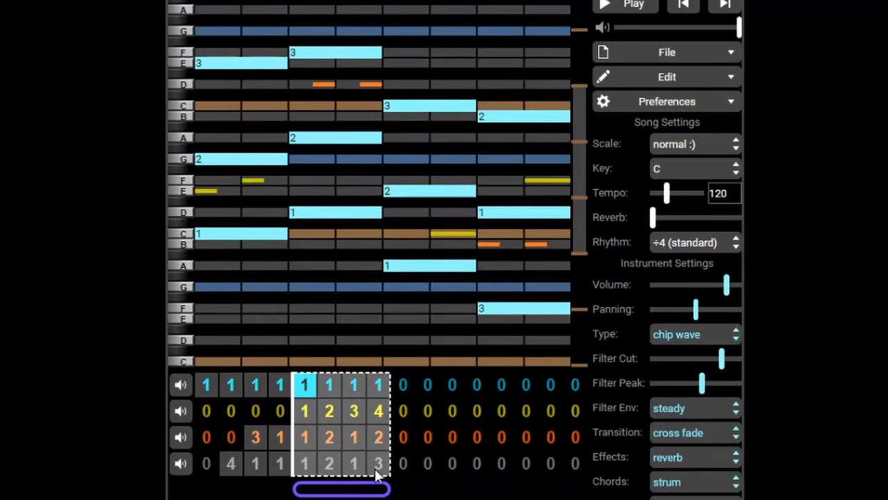
pyautogui.moveTo(403, 409); pyautogui.dragTo(476, 463)
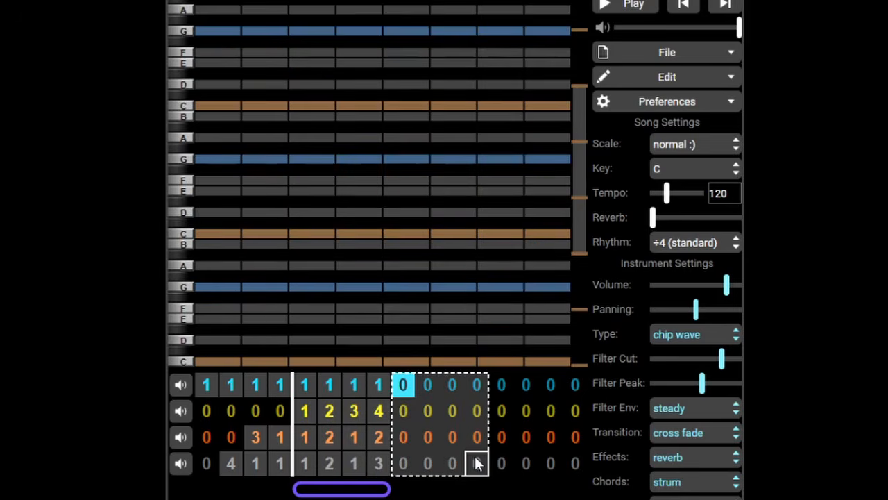
pyautogui.hotkey('ctrl', 'v')
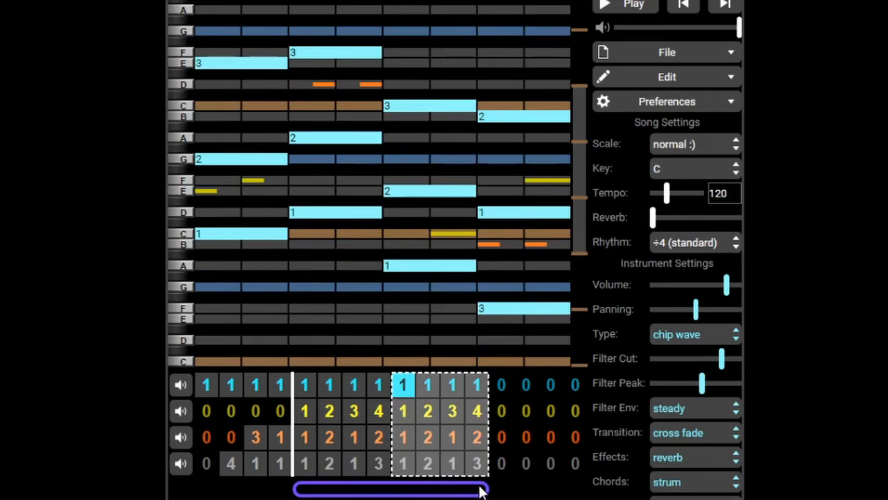
# Set the second channel's tenth bar to pattern 4 and its twelfth bar to pattern 2
pyautogui.click(429, 411)
pyautogui.press('4')
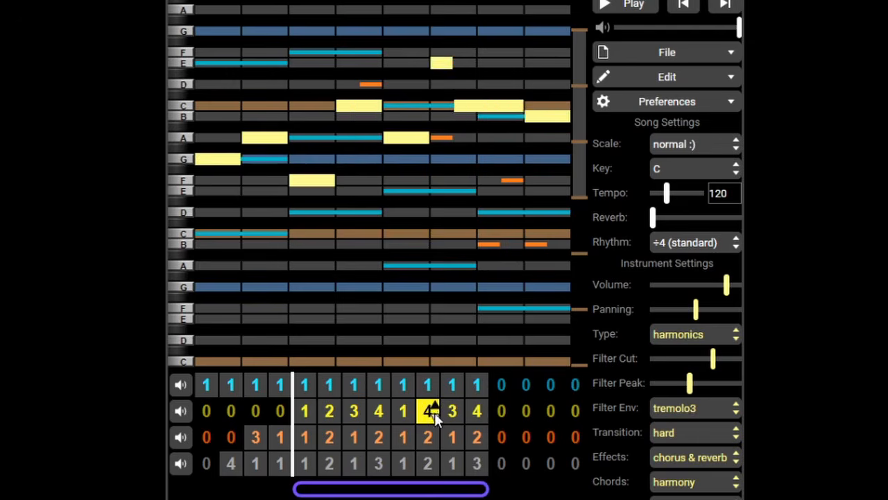
pyautogui.click(450, 412)
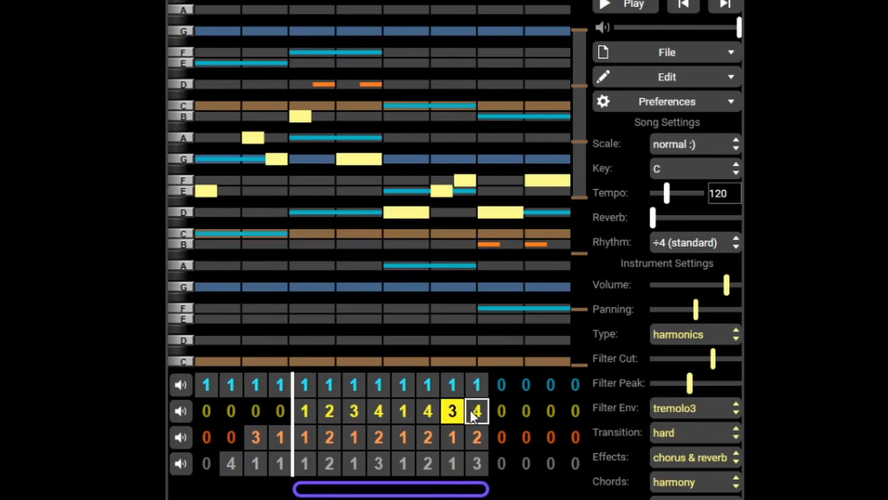
pyautogui.click(476, 412)
pyautogui.press('2')
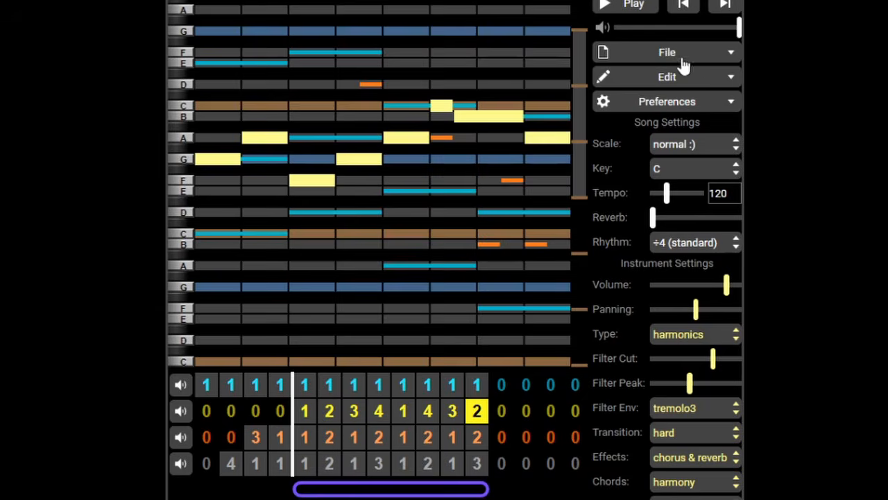
# Increase the song's number of pitch channels to 4 in the channel settings
pyautogui.click(705, 79)
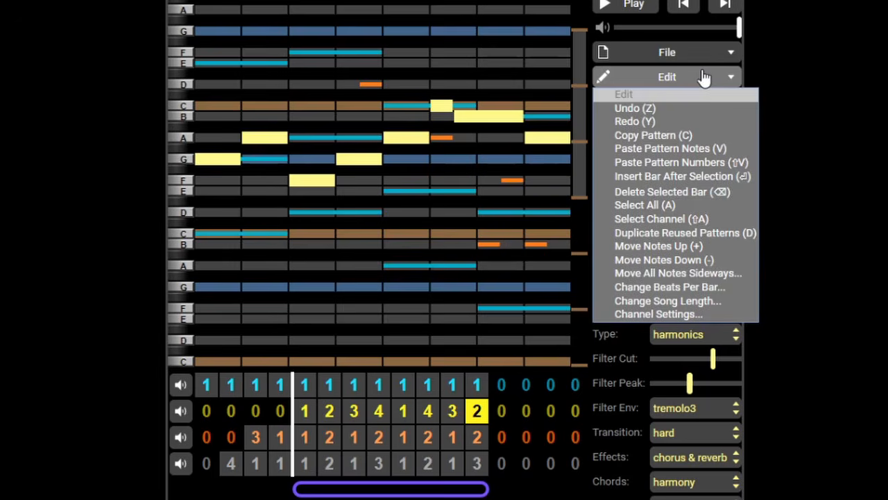
pyautogui.click(688, 315)
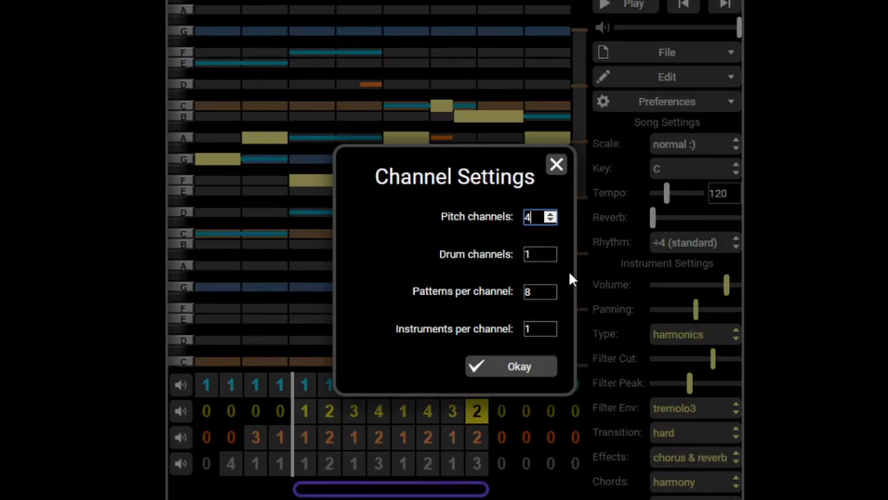
pyautogui.click(531, 367)
# Copy the second channel's melody from bars 5 through 8 into bars 9 through 12 of the new fourth channel
pyautogui.moveTo(306, 405); pyautogui.dragTo(378, 405)
pyautogui.press('c')
pyautogui.moveTo(404, 450); pyautogui.dragTo(483, 449)
pyautogui.press('v')
# Set the fourth channel's eleventh bar to pattern 1 and its twelfth bar to pattern 2
pyautogui.click(428, 451)
pyautogui.click(477, 450)
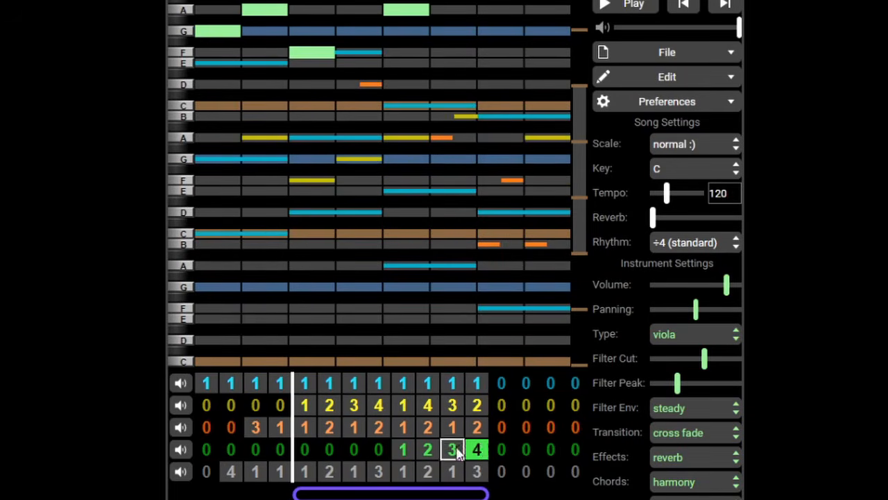
pyautogui.click(452, 451)
pyautogui.click(454, 455)
pyautogui.click(454, 455)
pyautogui.click(484, 456)
pyautogui.click(484, 457)
pyautogui.click(485, 456)
# Transpose the fourth channel's first pattern up four scale steps and its second pattern up three, and play the harmony
pyautogui.click(404, 450)
pyautogui.moveTo(576, 190); pyautogui.dragTo(574, 136)
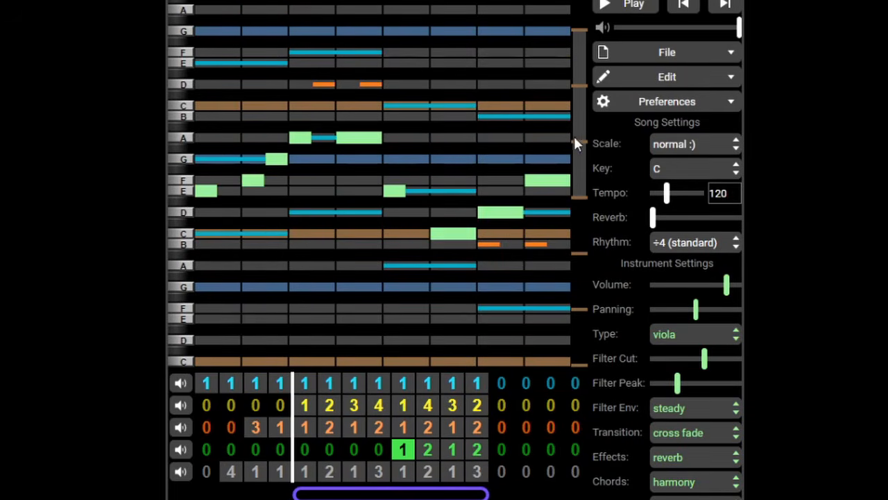
pyautogui.click(427, 449)
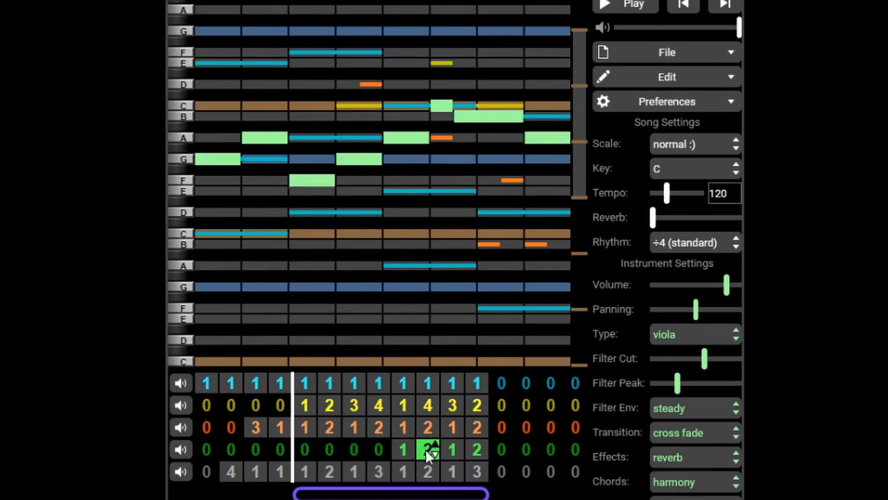
pyautogui.press('space')
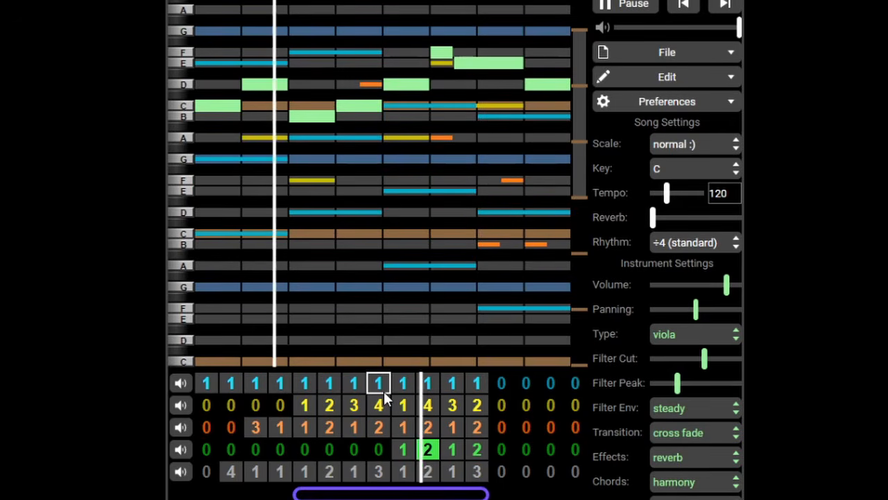
# Lower the fourth channel's first pattern by two scale steps and its second by one, and extend the loop start back to bar 5
pyautogui.click(404, 450)
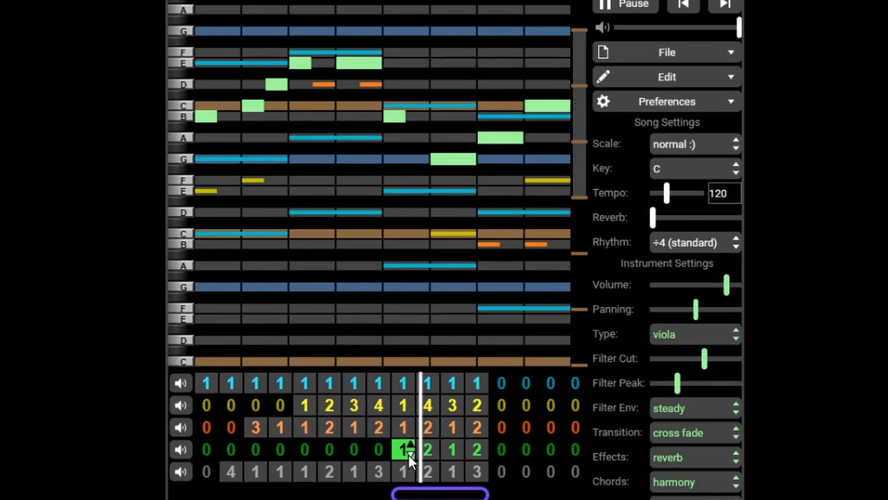
pyautogui.press('-')
pyautogui.press('-')
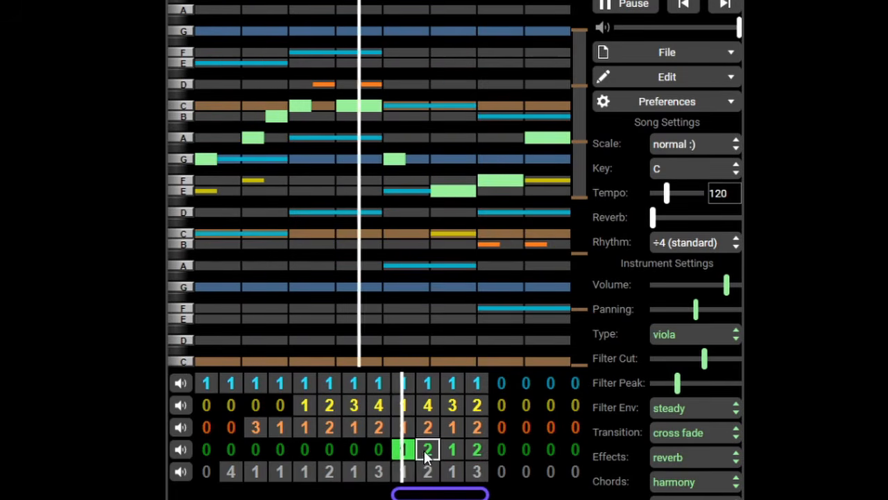
pyautogui.click(424, 451)
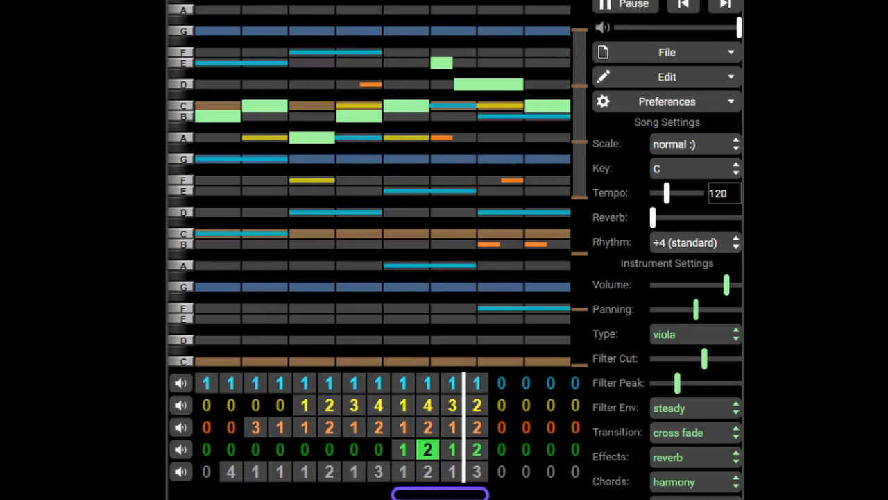
pyautogui.moveTo(394, 493); pyautogui.dragTo(329, 496)
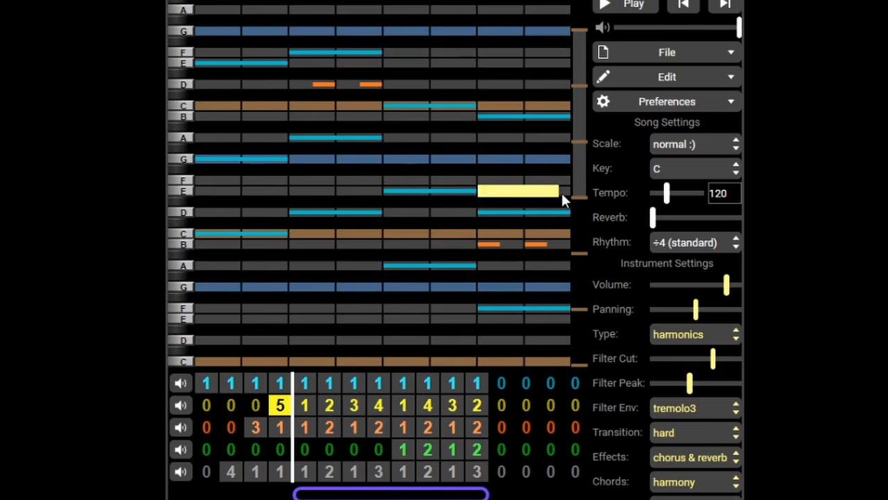
# In the second channel's fourth bar, extend the note to the bar's end and bend it down from A to E
pyautogui.moveTo(561, 191); pyautogui.dragTo(566, 193)
pyautogui.moveTo(510, 197); pyautogui.dragTo(512, 136)
pyautogui.moveTo(519, 269); pyautogui.dragTo(520, 243)
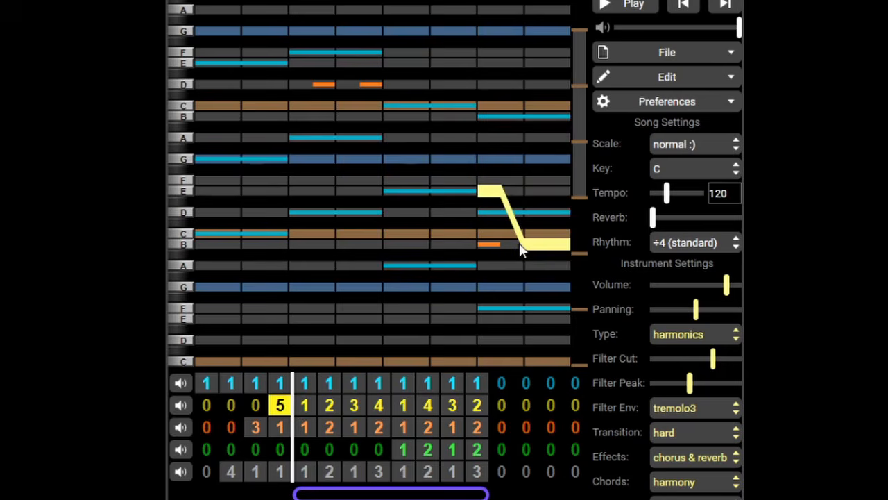
pyautogui.click(523, 188)
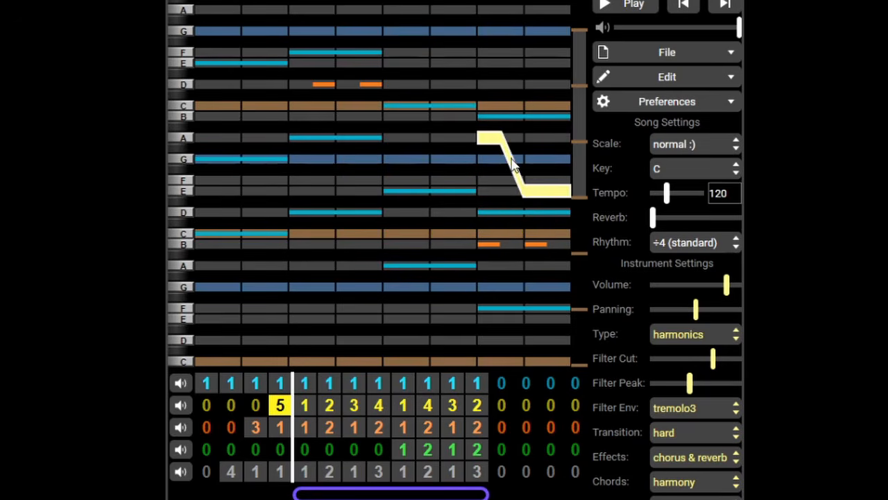
# Reshape the second channel's fourth-bar note into one straight slide from C on the sixth beat to E at the bar's end, and play it
pyautogui.moveTo(512, 168); pyautogui.dragTo(555, 174)
pyautogui.moveTo(497, 135); pyautogui.dragTo(479, 136)
pyautogui.moveTo(481, 136); pyautogui.dragTo(431, 85)
pyautogui.press('space')
pyautogui.press('space')
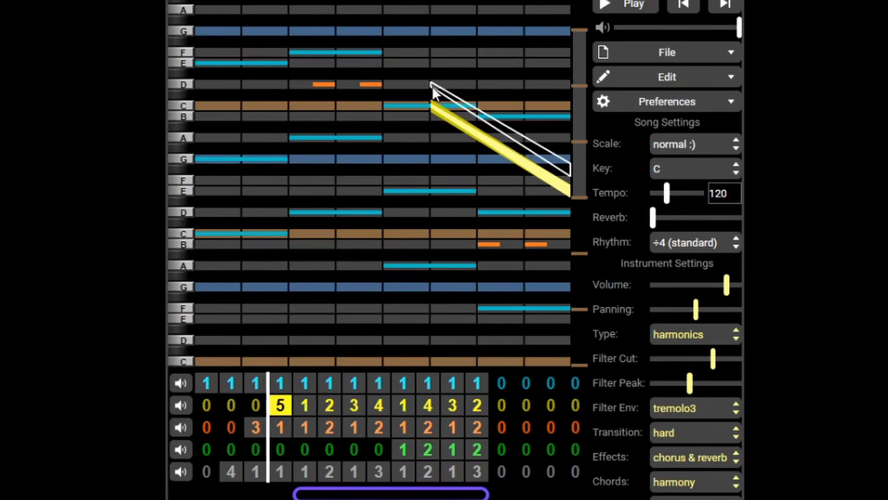
pyautogui.press('space')
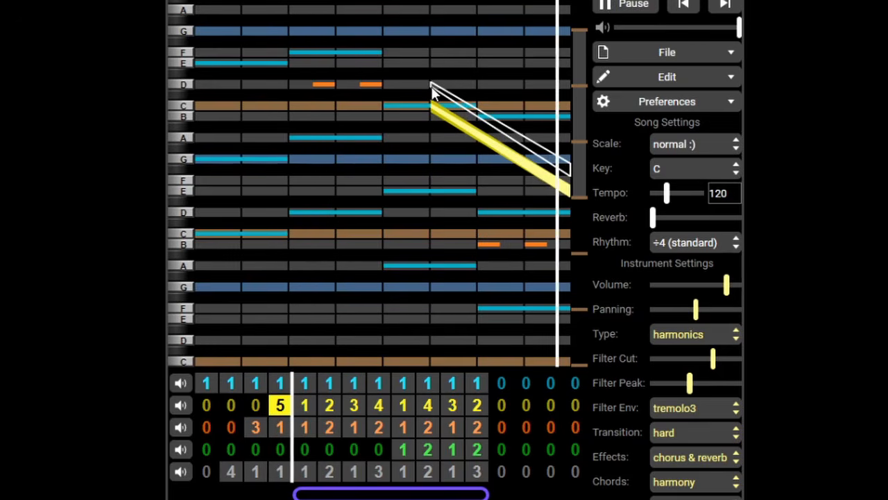
pyautogui.press('space')
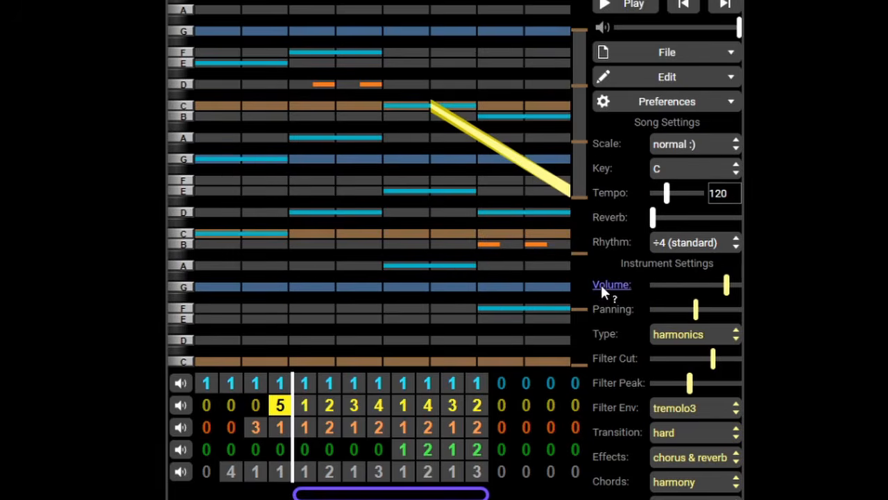
# Read the help descriptions for the instrument's Volume, Filter Cut and Transition settings
pyautogui.click(601, 284)
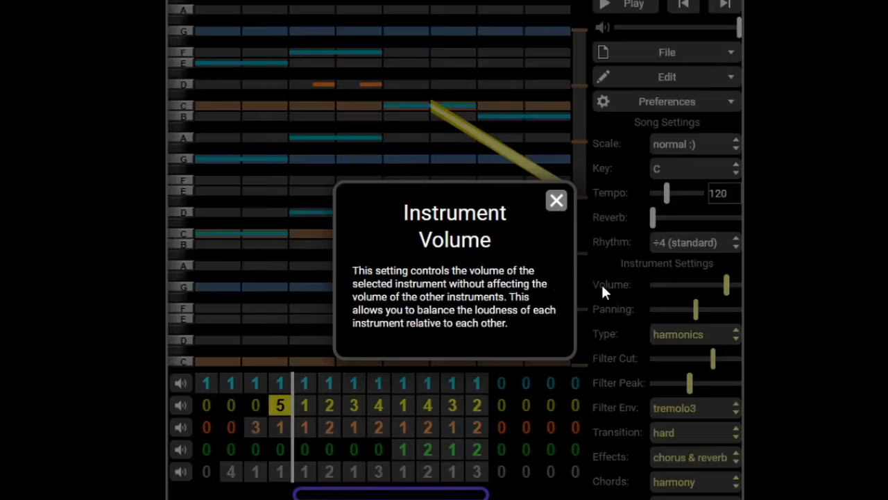
pyautogui.click(557, 202)
pyautogui.click(613, 360)
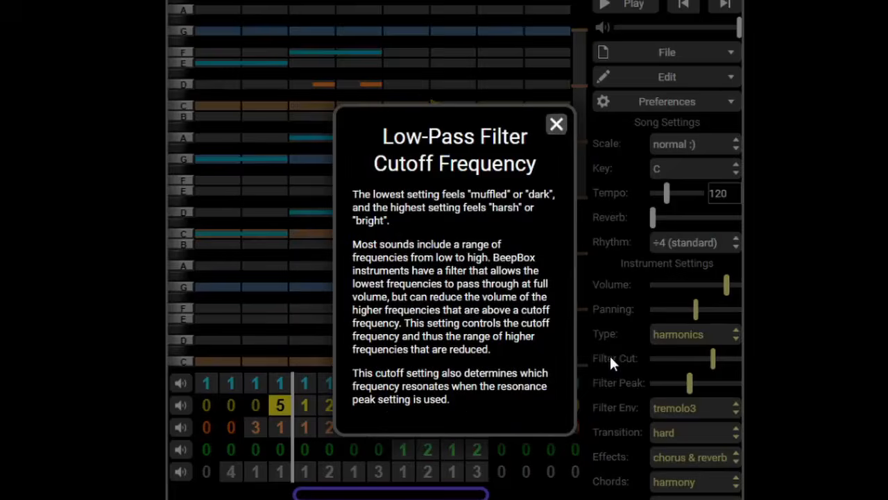
pyautogui.click(555, 127)
pyautogui.click(619, 427)
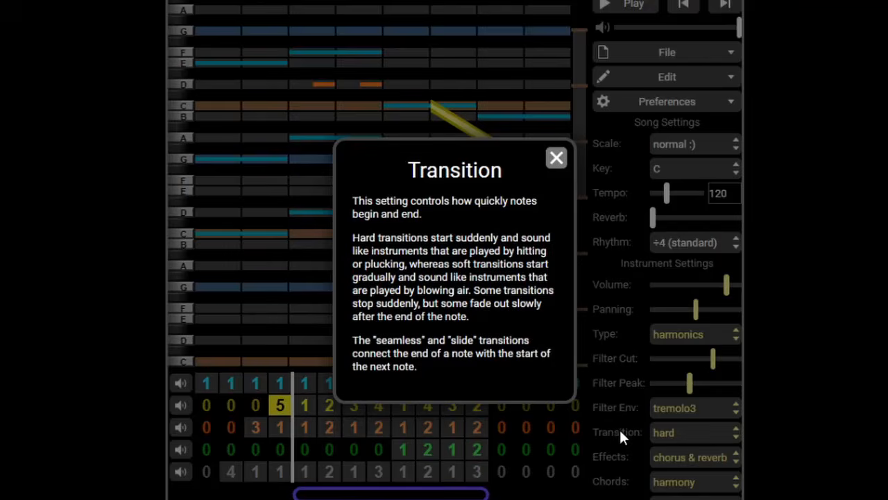
pyautogui.click(557, 158)
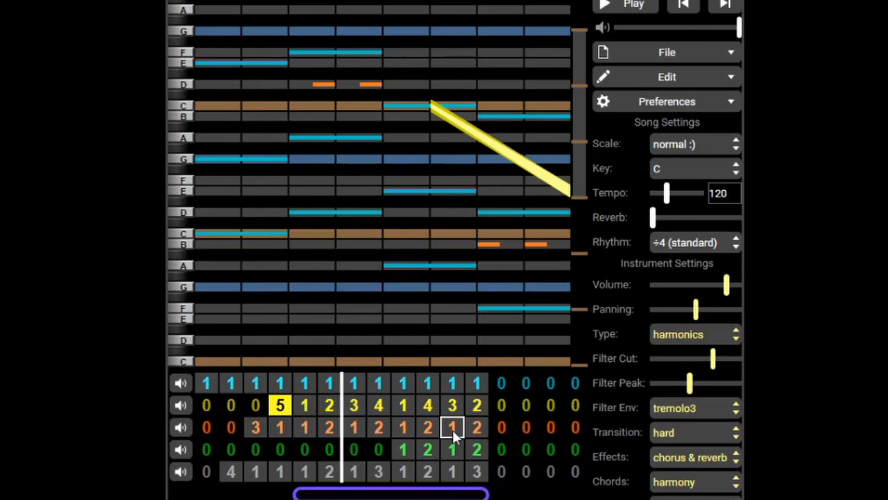
# Play the song from the start with the first channel's third bar shown, and highlight the song's full URL in the browser
pyautogui.press('space')
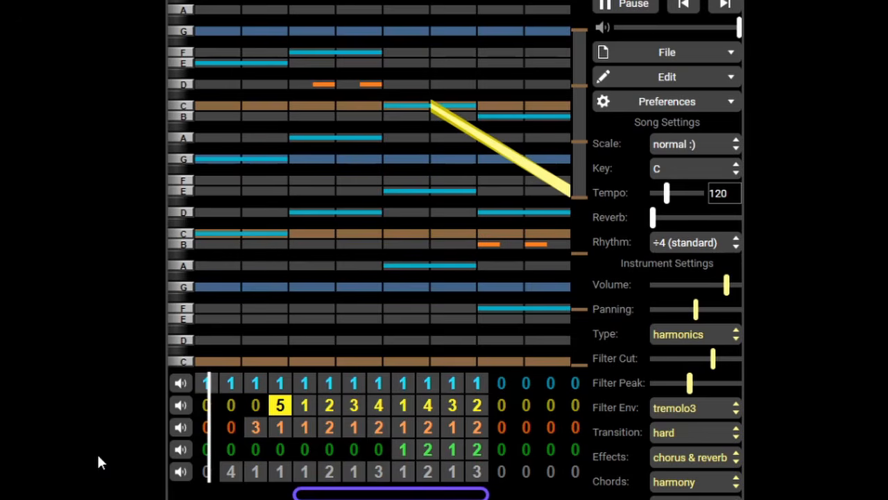
pyautogui.click(256, 383)
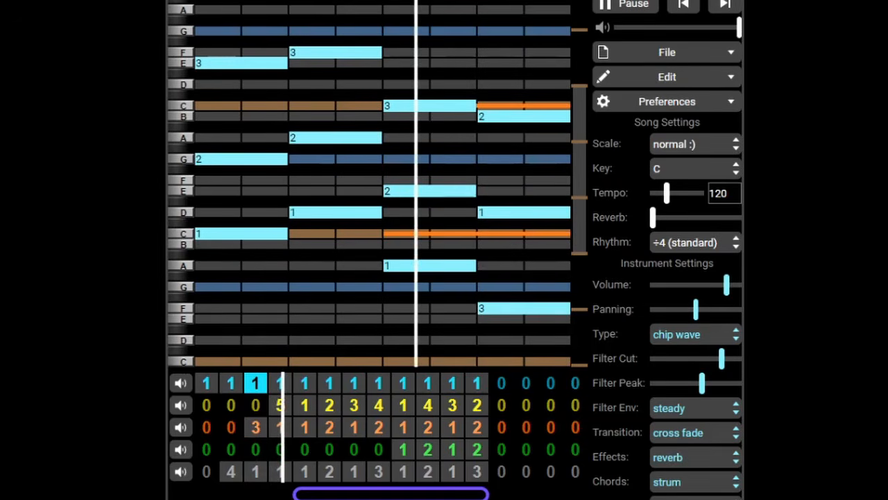
pyautogui.click(259, 383)
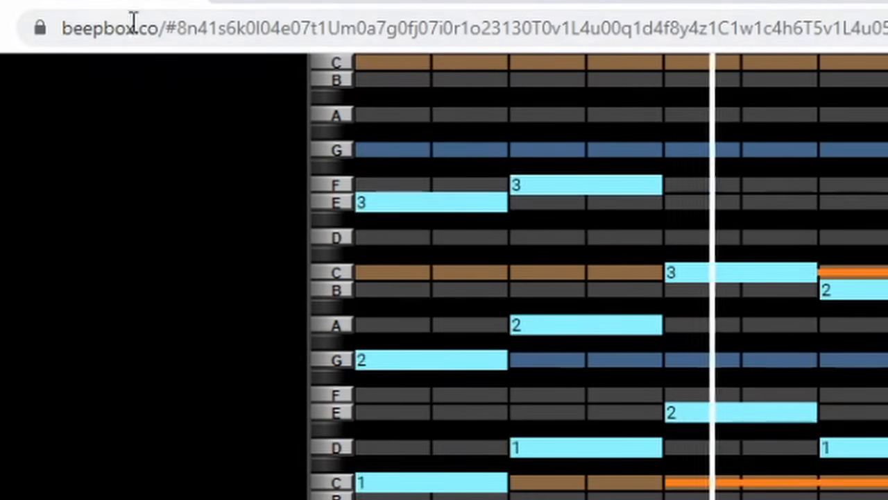
pyautogui.moveTo(60, 28); pyautogui.dragTo(885, 26)
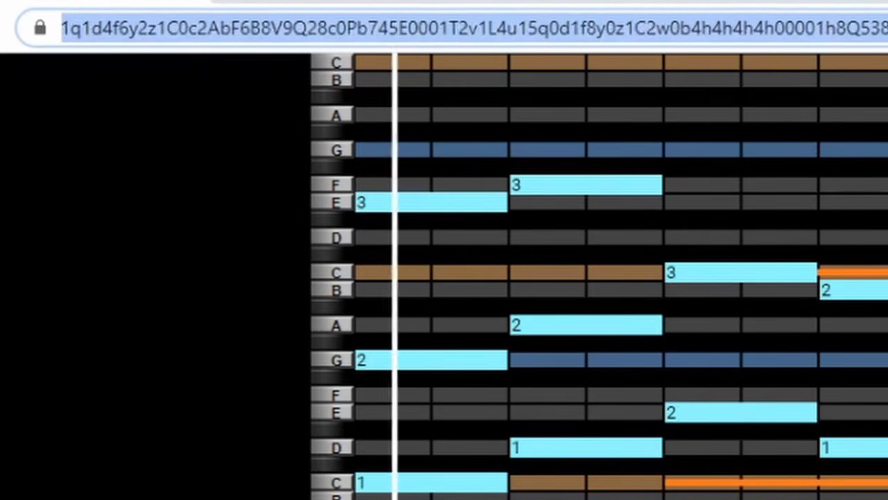
pyautogui.click(885, 209)
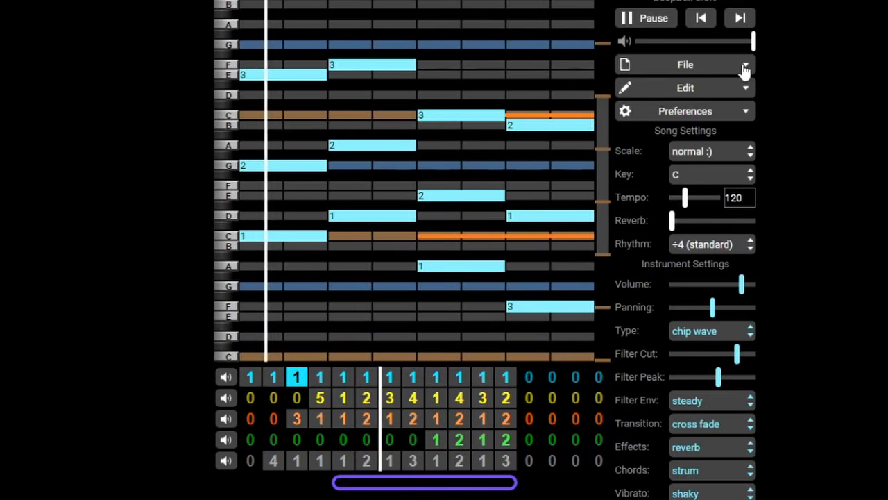
# Open the song's export options and view the available export file formats
pyautogui.click(745, 68)
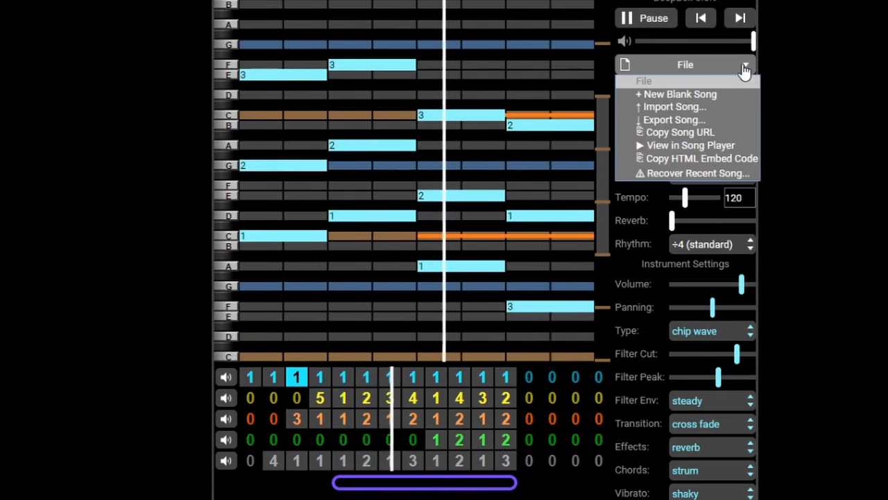
pyautogui.click(709, 122)
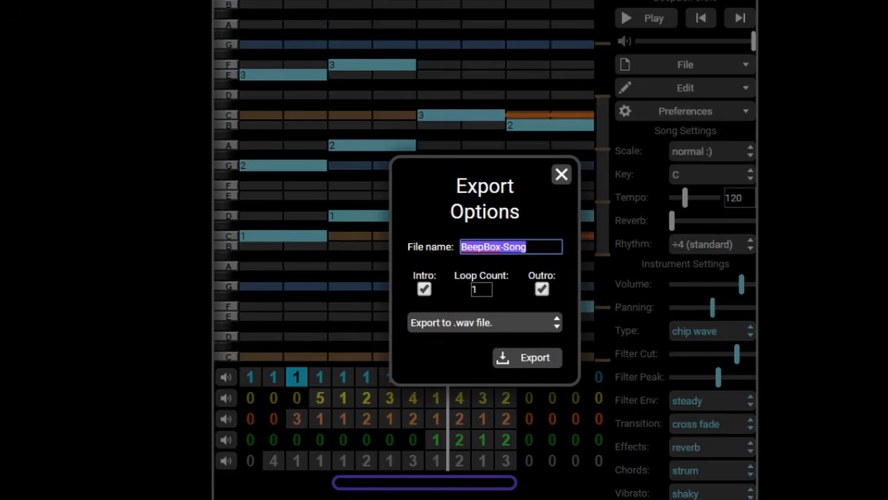
pyautogui.click(522, 328)
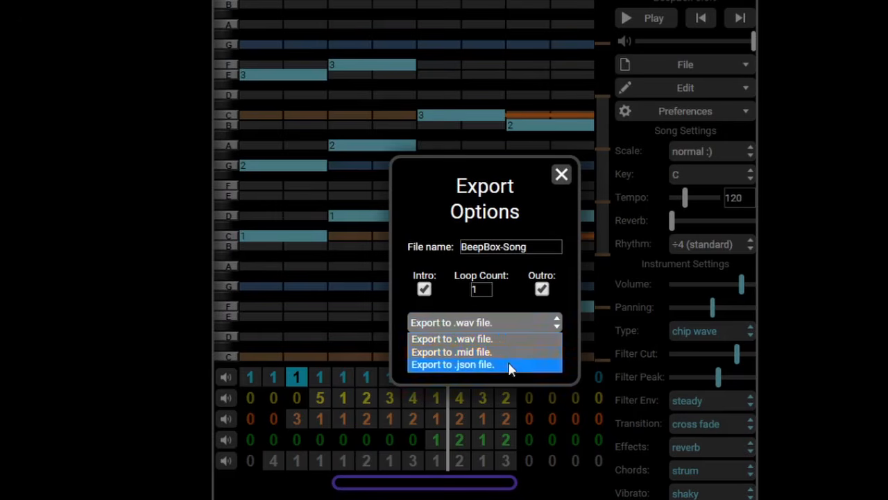
pyautogui.click(559, 298)
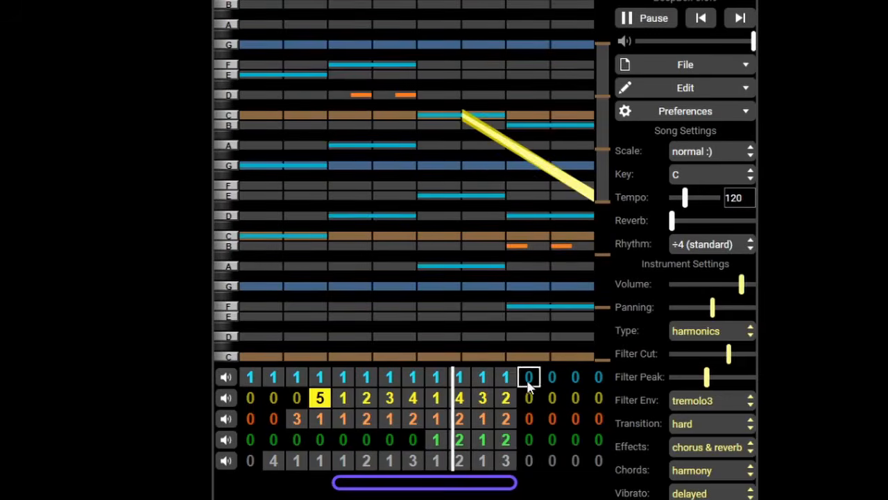
# Delete the empty bars 13 to 16 across all channels and stop playback
pyautogui.moveTo(528, 382); pyautogui.dragTo(593, 464)
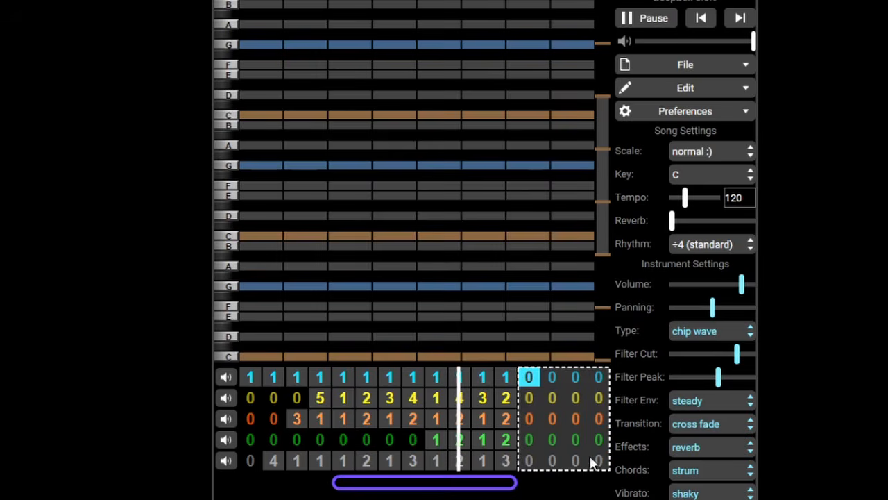
pyautogui.press('BackSpace')
pyautogui.press('space')
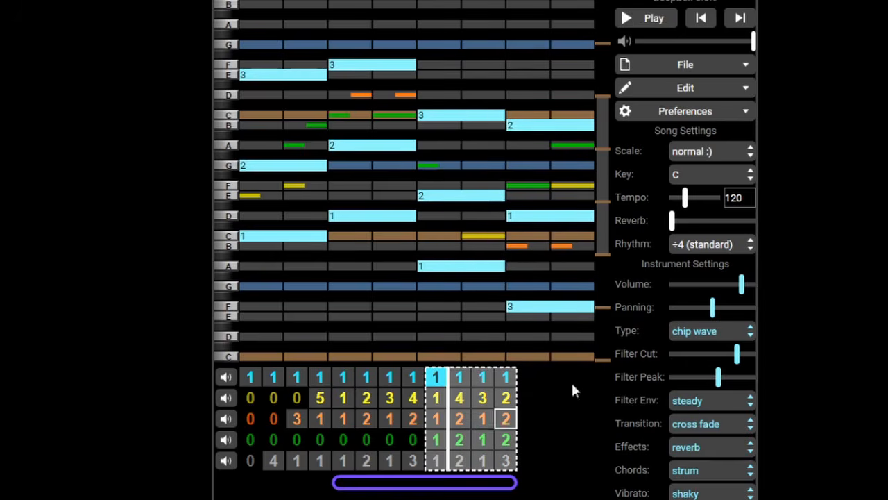
# Open the finished song in the Song Player and zoom in on its notes during playback
pyautogui.click(714, 66)
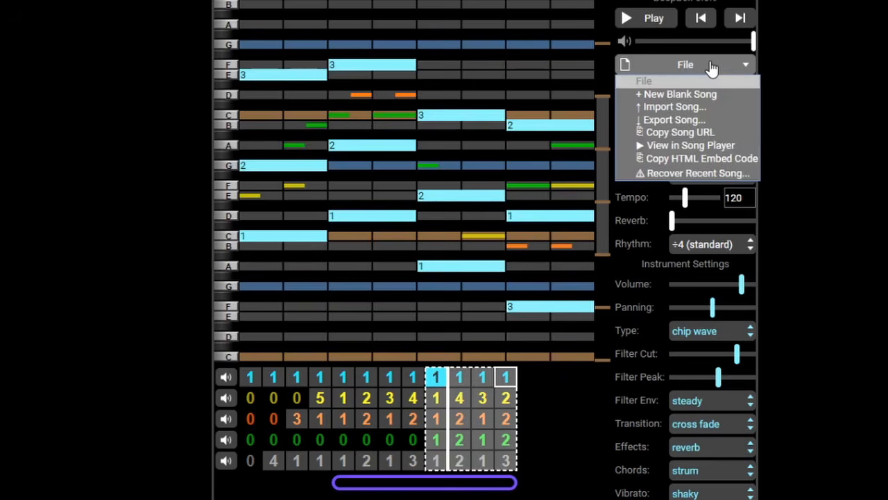
pyautogui.click(708, 145)
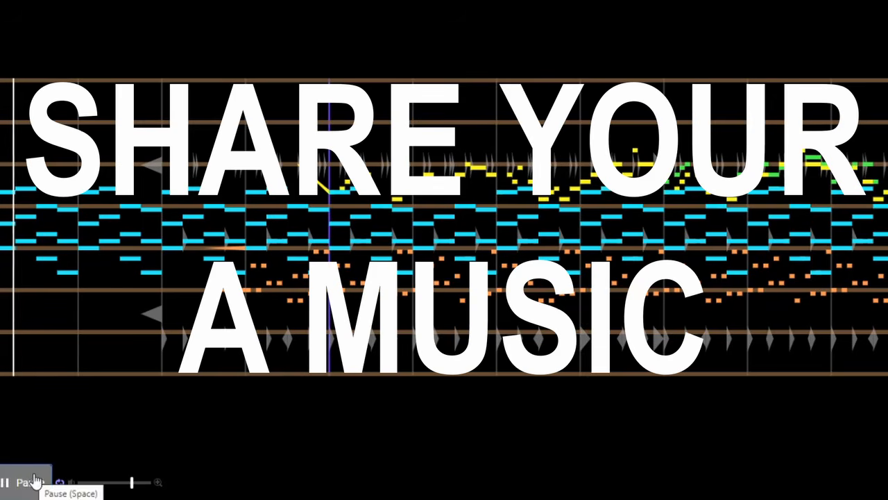
pyautogui.click(158, 483)
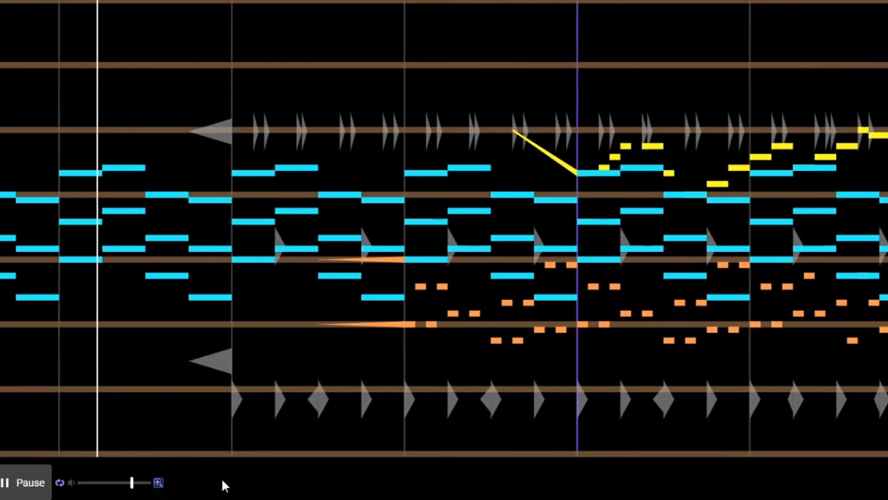